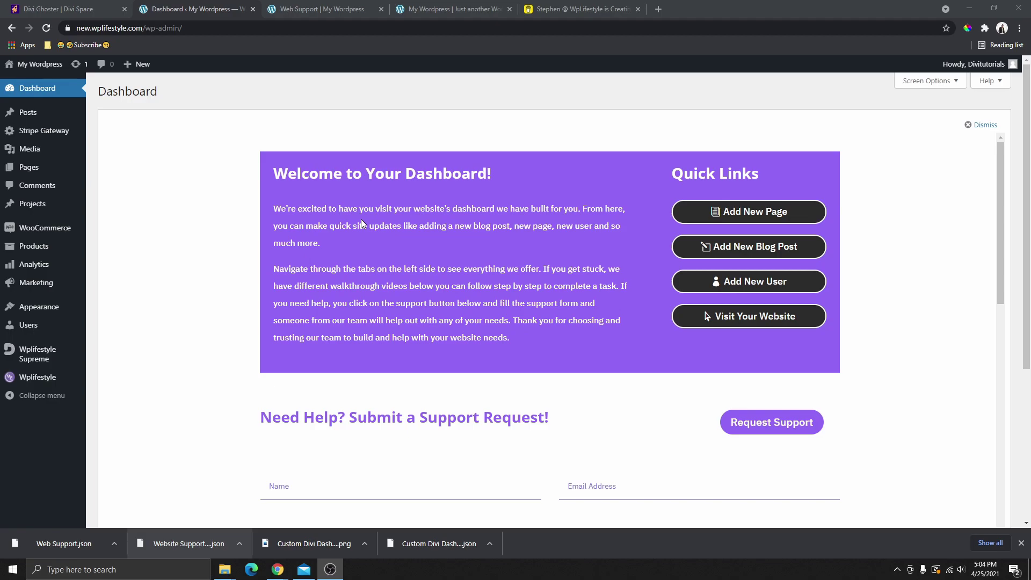
Compare the customized dashboard on new.wplifestyle.com with the default WordPress dashboard on divi.contentexp.com
key(ctrl+Tab)
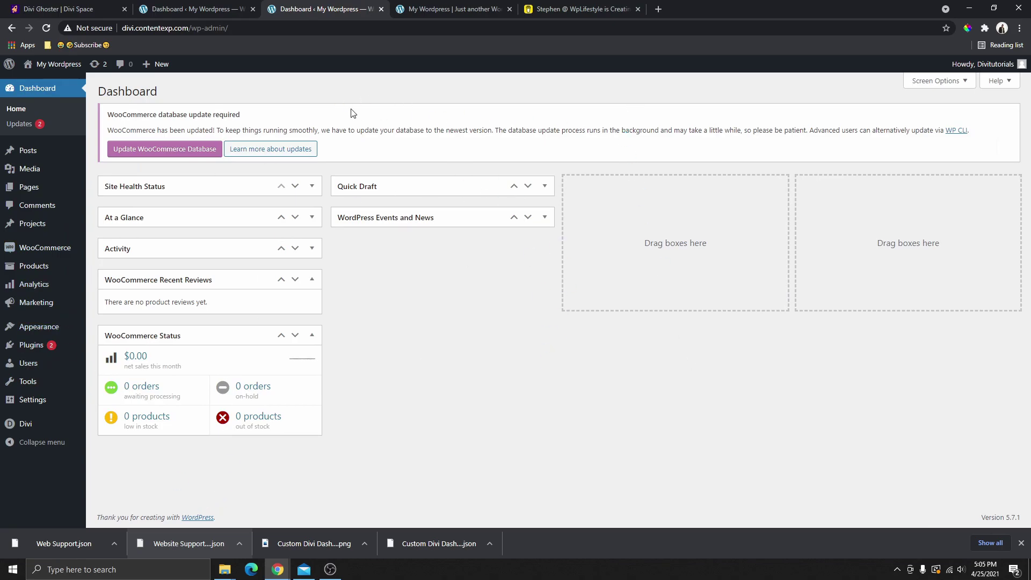
key(ctrl+shift+Tab)
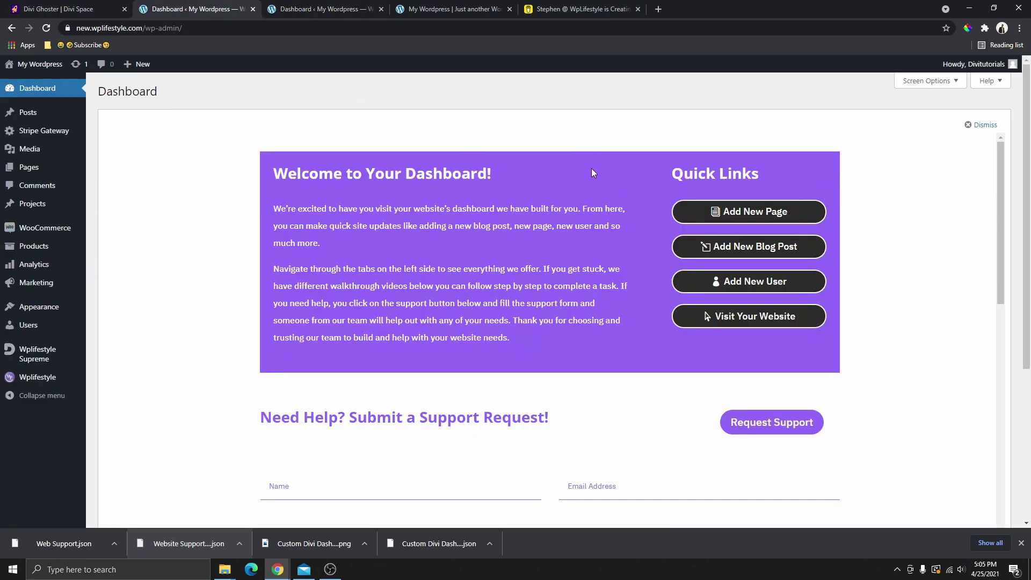
scroll(465, 288, down, 10)
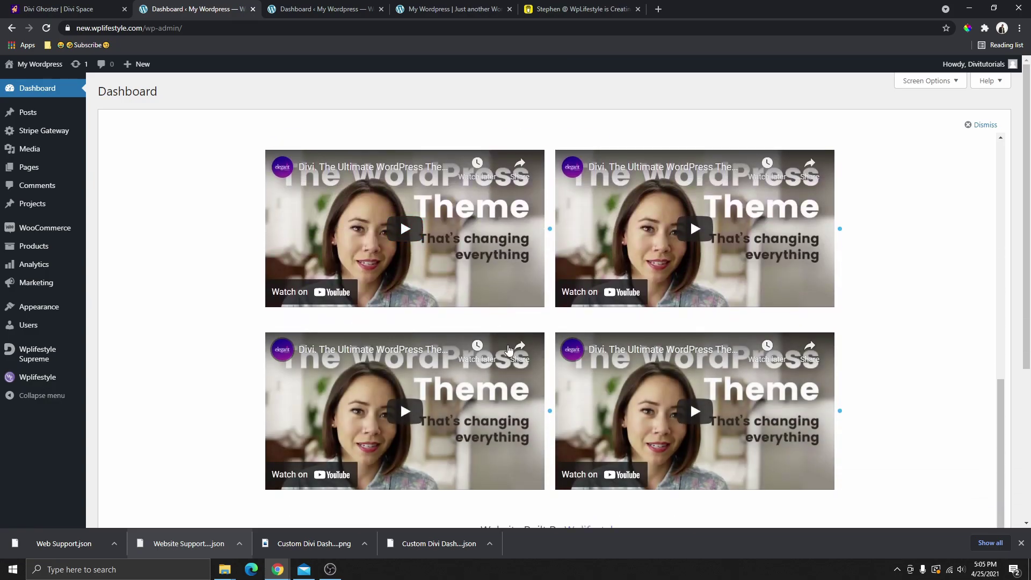
scroll(509, 350, down, 4)
scroll(525, 451, up, 14)
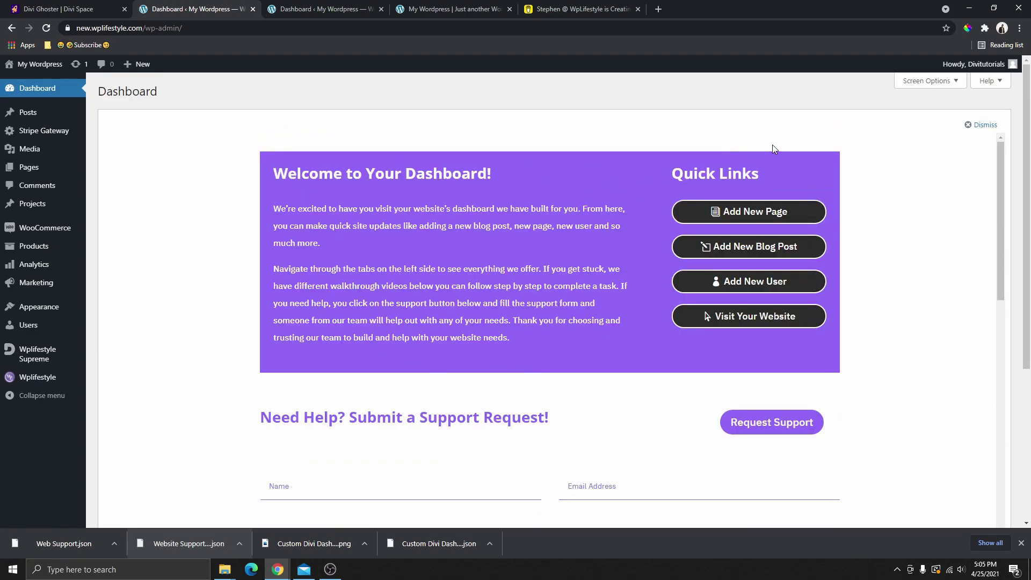
Examine the custom dashboard's support request form, training videos and footer branding
scroll(773, 148, down, 6)
scroll(789, 244, up, 2)
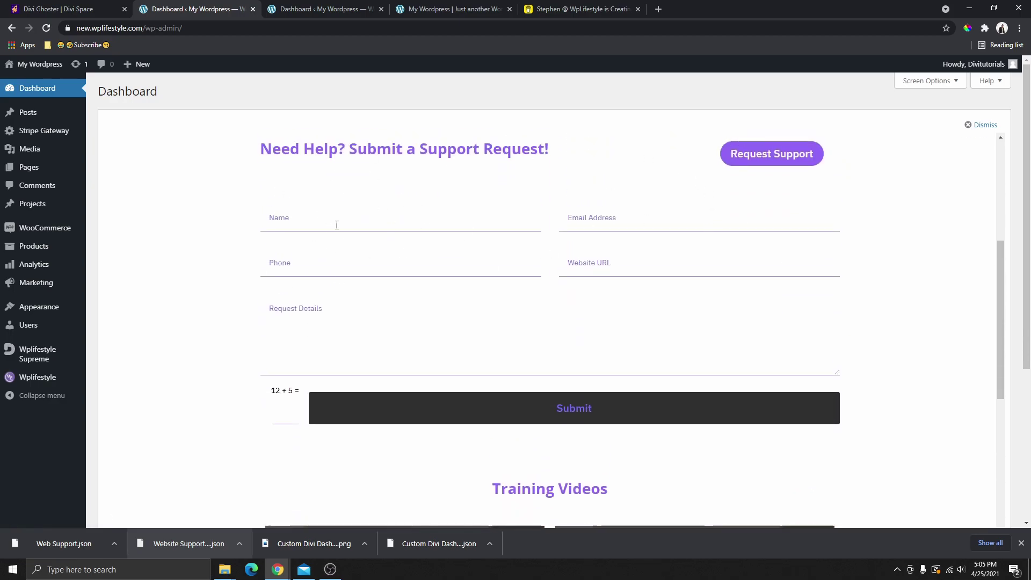
scroll(650, 241, down, 6)
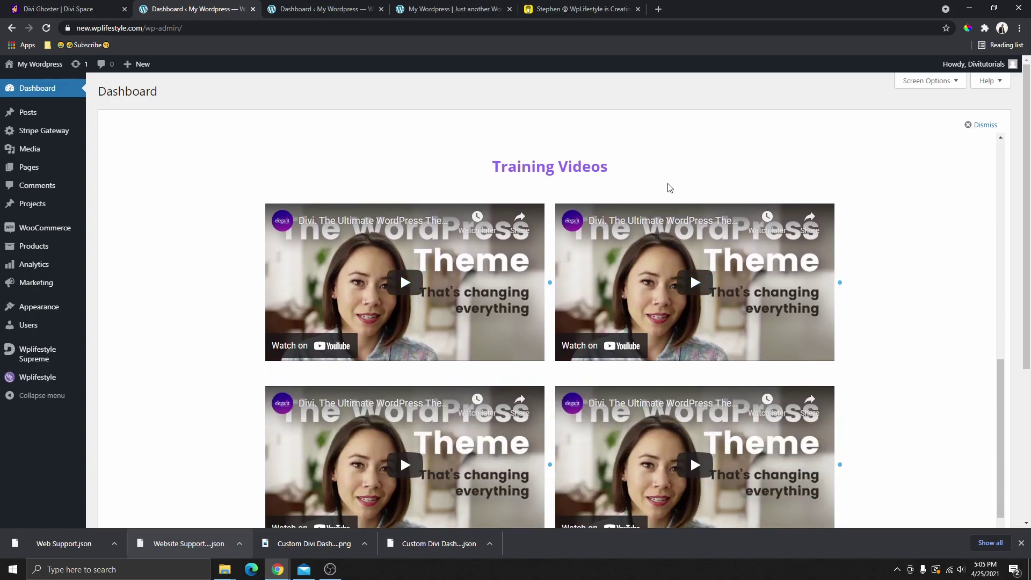
scroll(270, 252, down, 2)
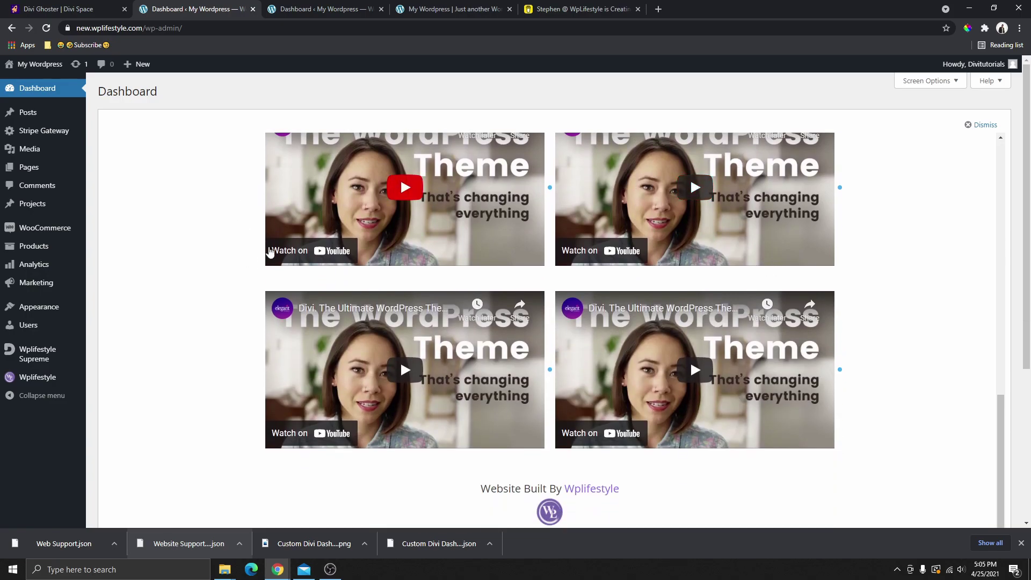
scroll(270, 252, up, 3)
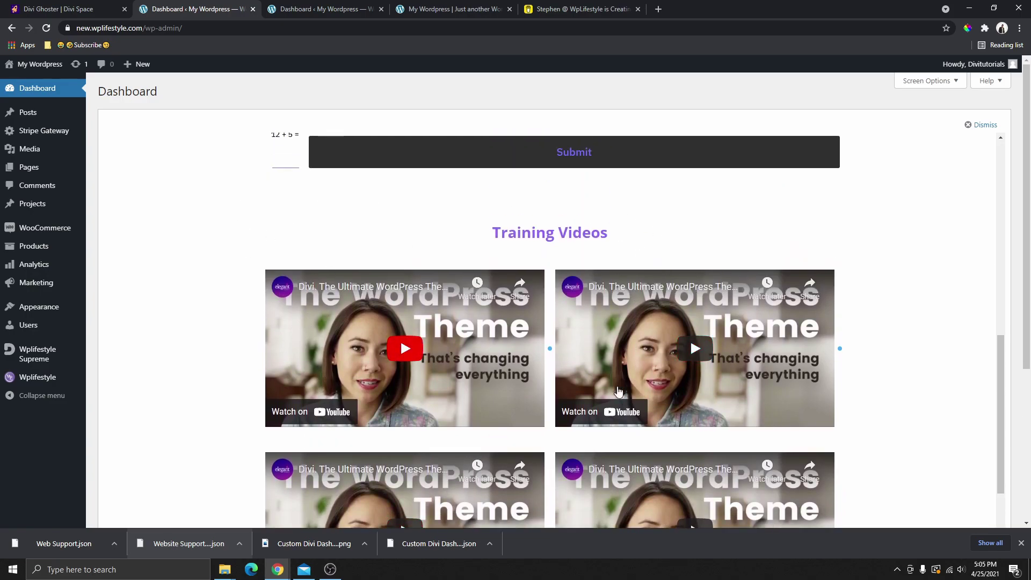
scroll(580, 270, down, 1)
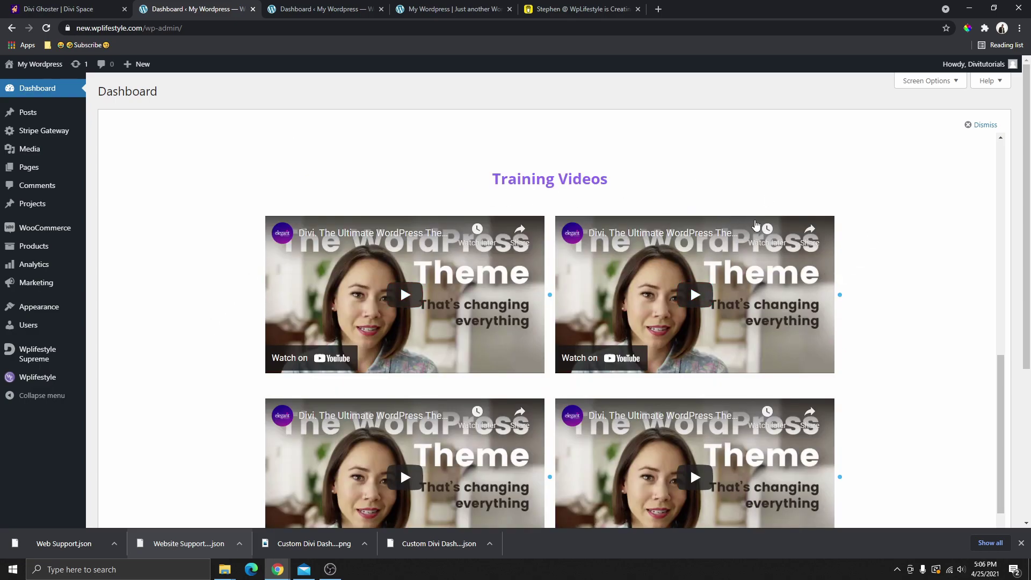
scroll(445, 173, down, 2)
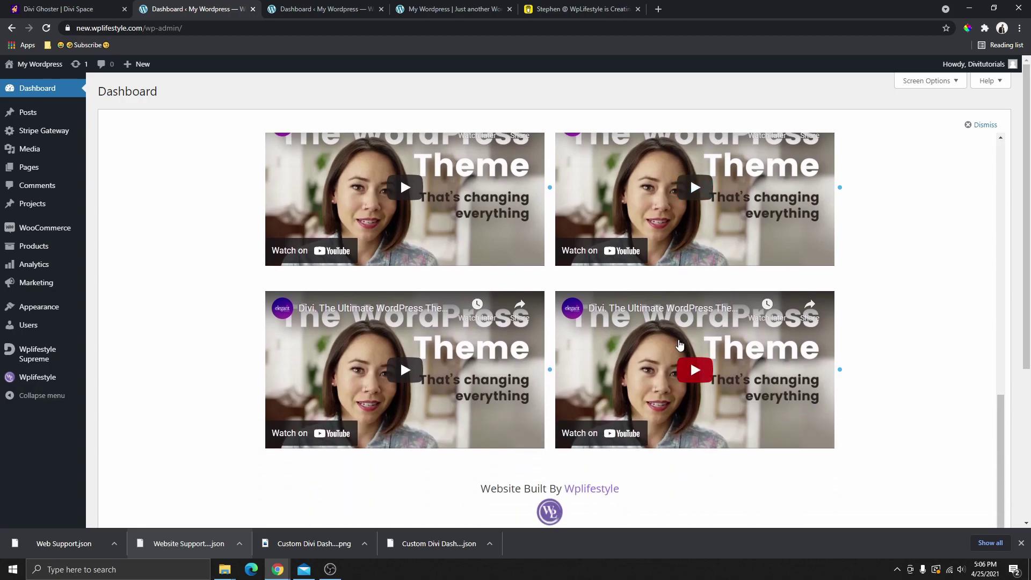
scroll(550, 121, up, 2)
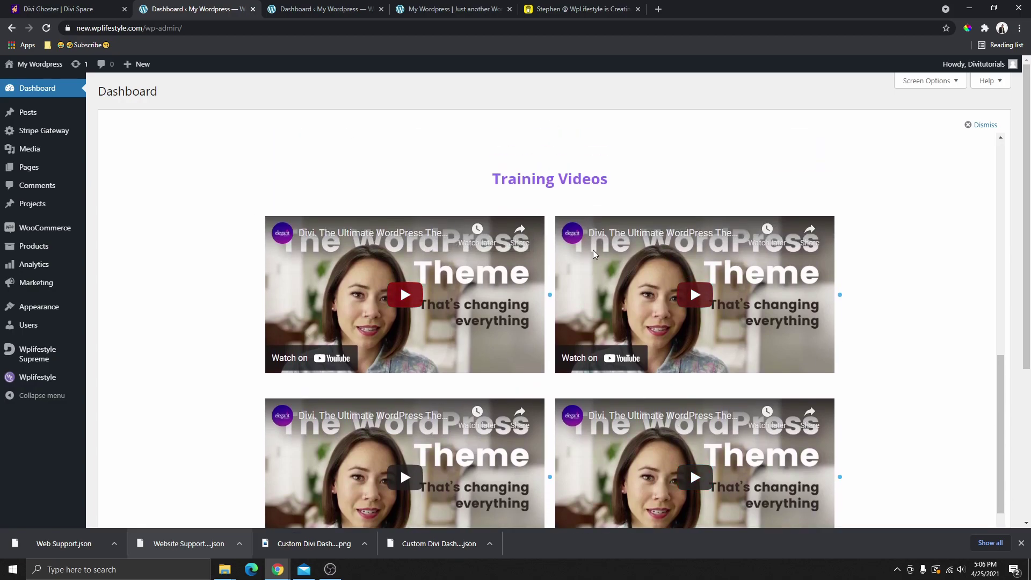
scroll(414, 188, down, 2)
scroll(449, 368, down, 3)
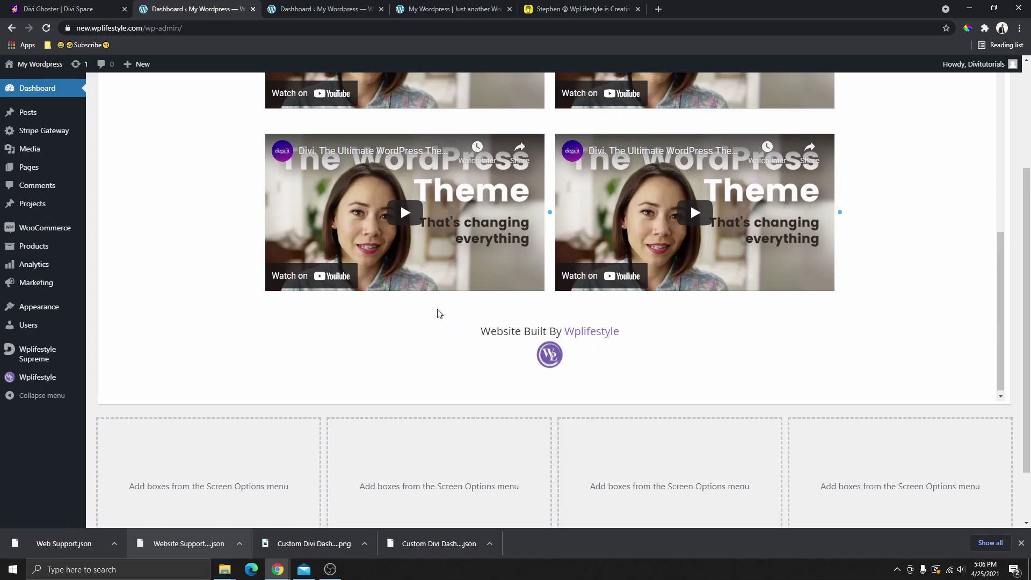
View the Divi Theme Options and the Divi Theme Builder on the unbranded divi.contentexp.com site
key(ctrl+Tab)
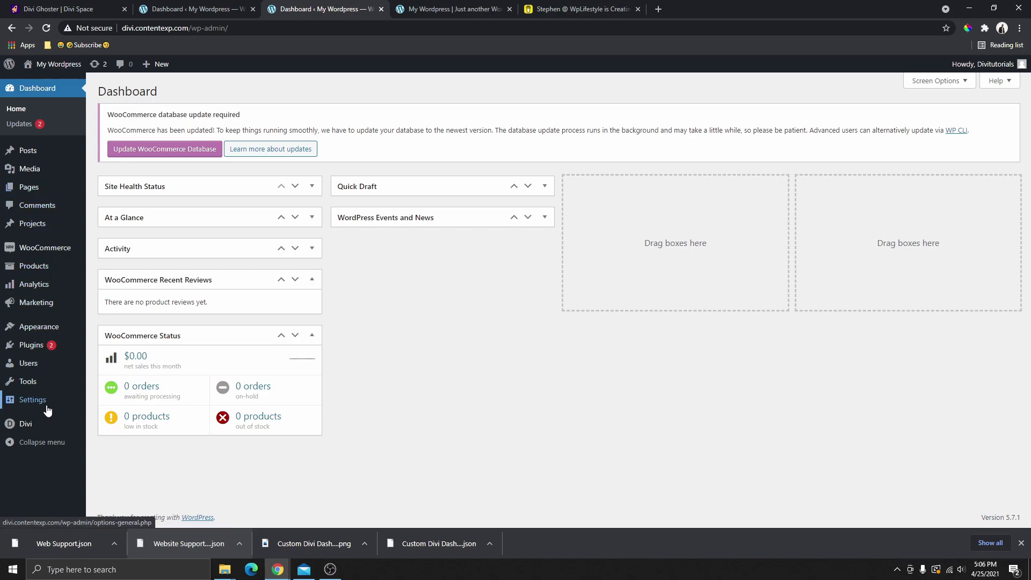
mouse_move(28, 426)
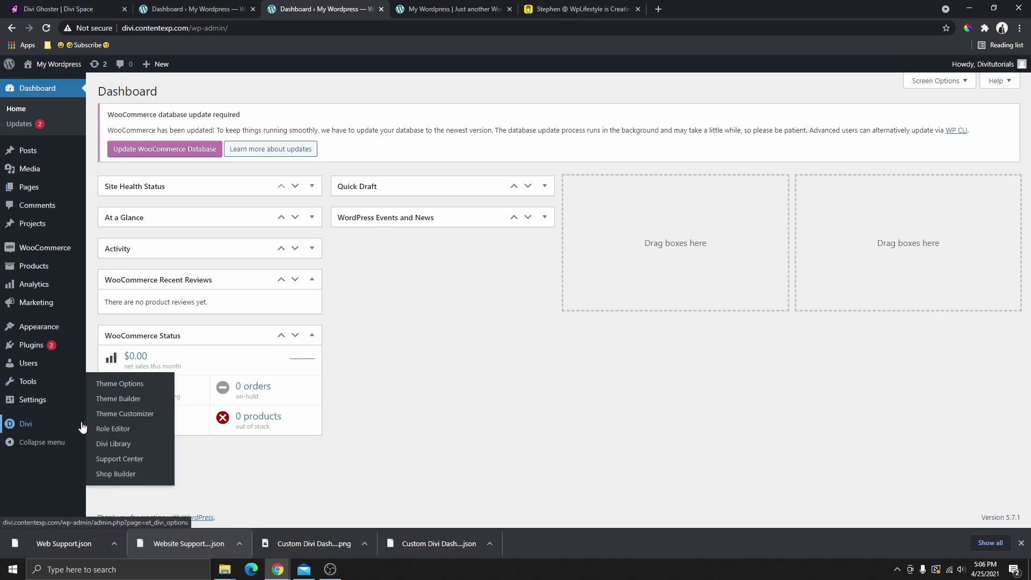
click(116, 385)
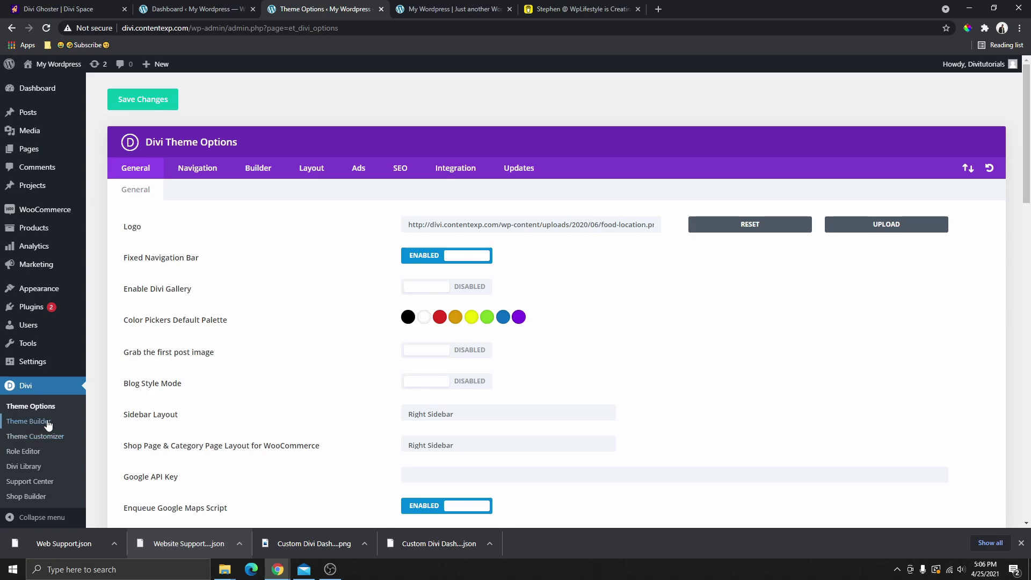
click(32, 426)
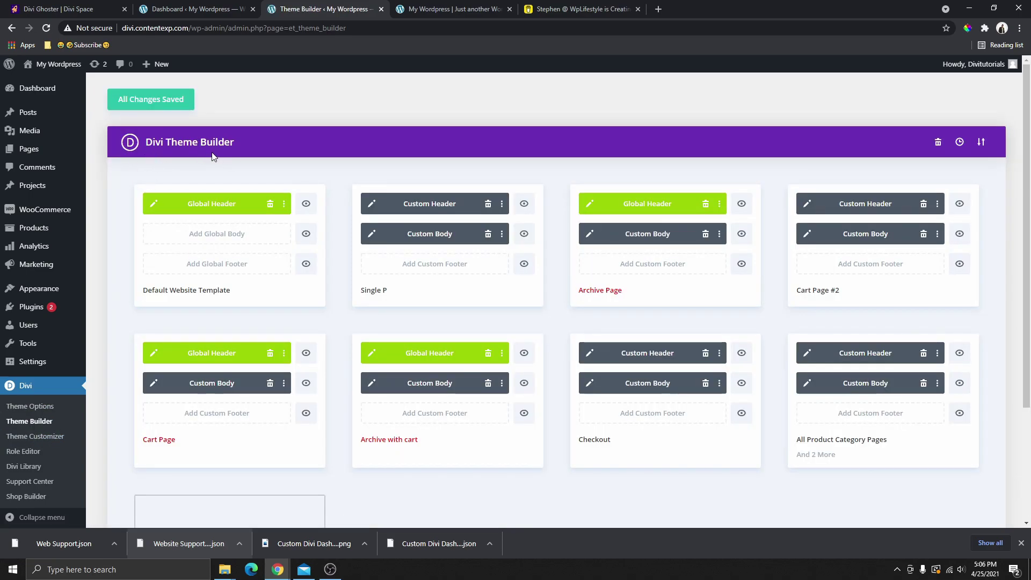
View the white-labelled Wplifestyle Theme Options and Theme Builder on the new.wplifestyle.com site
click(189, 9)
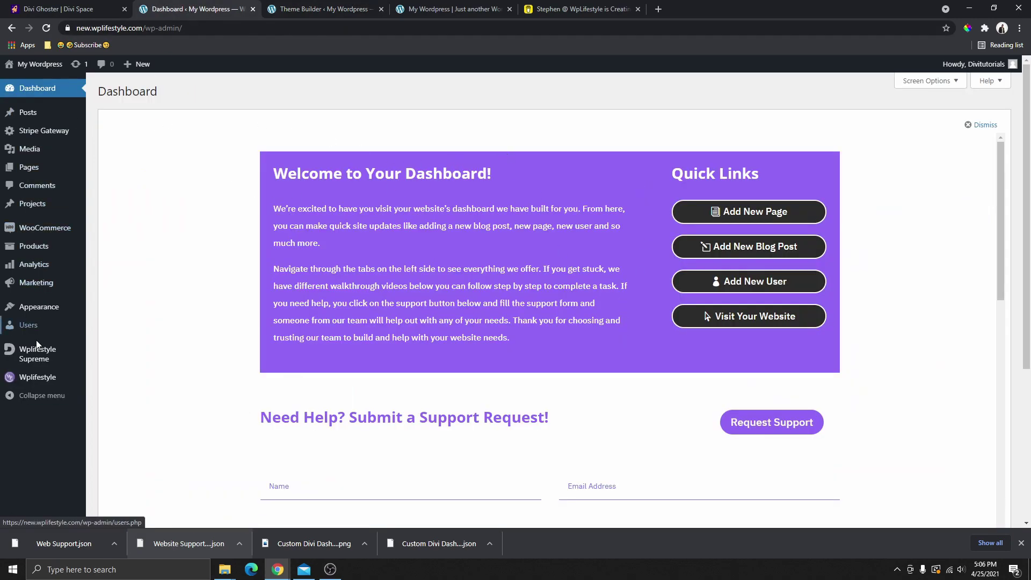
mouse_move(17, 382)
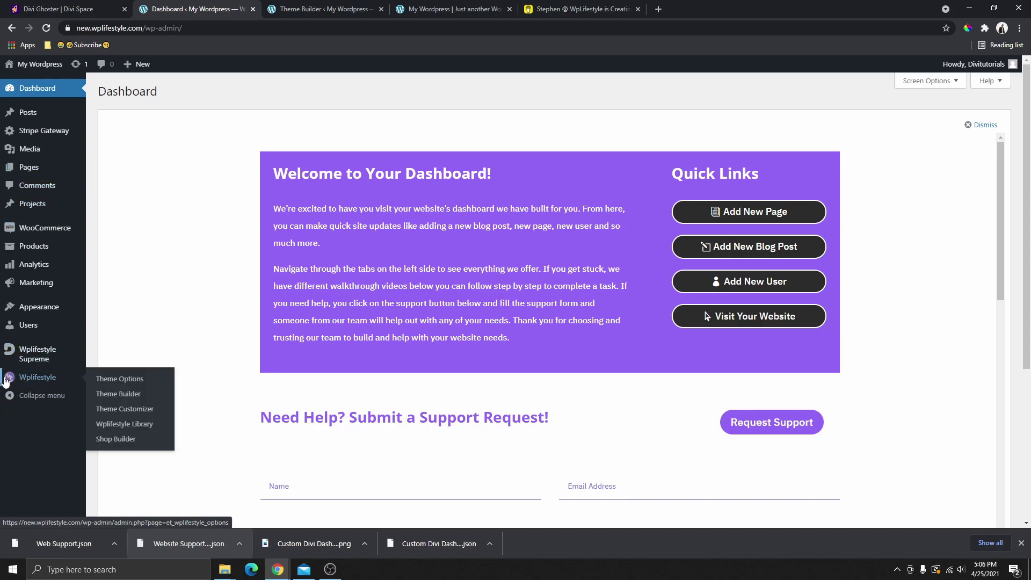
click(119, 380)
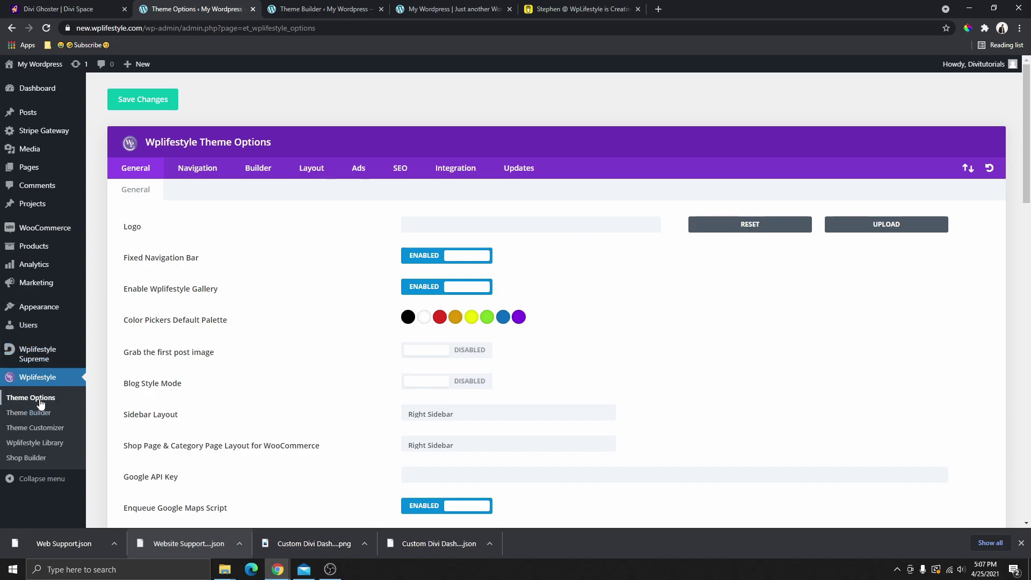
click(30, 412)
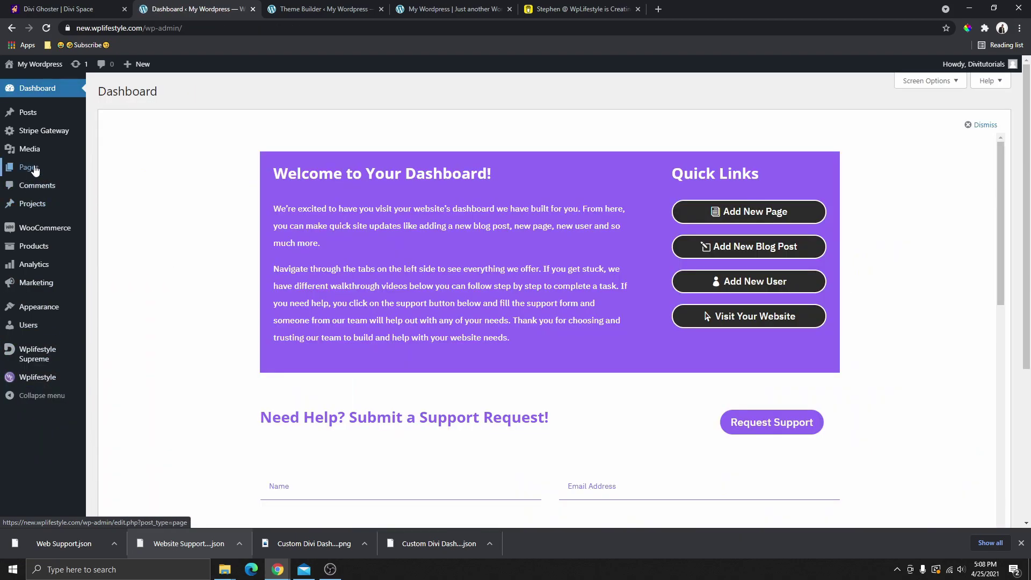
Examine the branded builder labels in the list of all pages on the white-labelled site
mouse_move(50, 170)
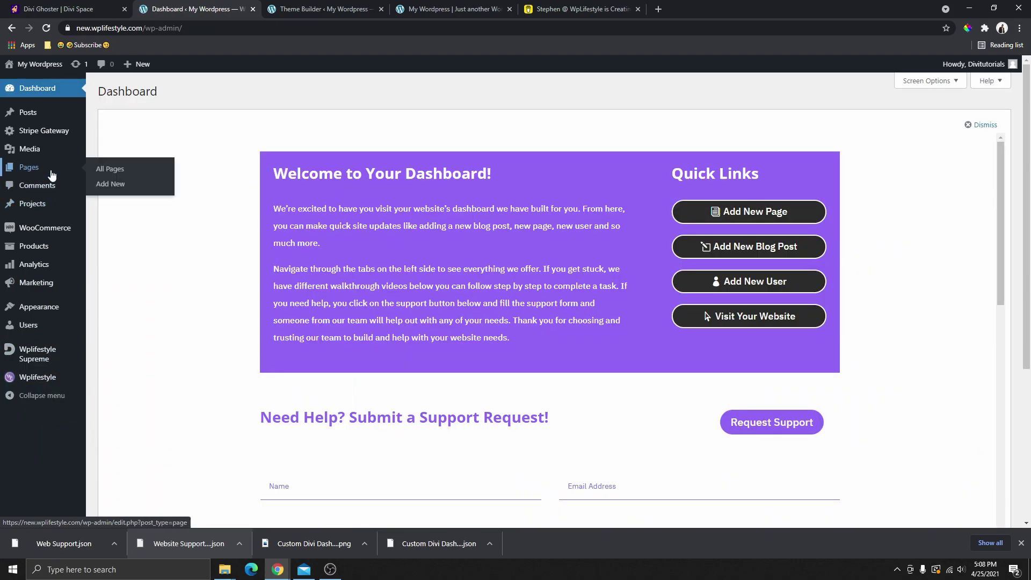
click(110, 171)
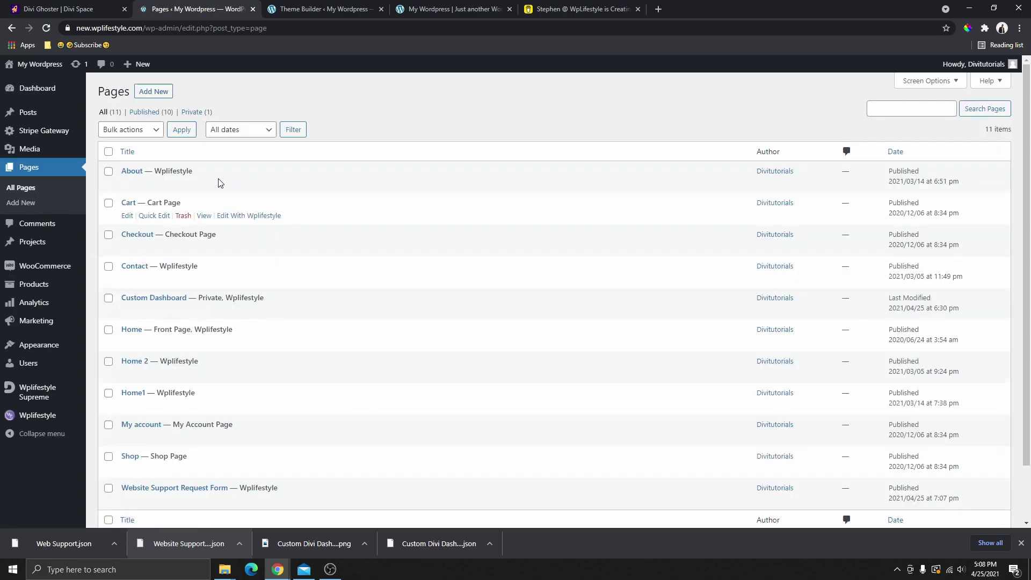
click(127, 185)
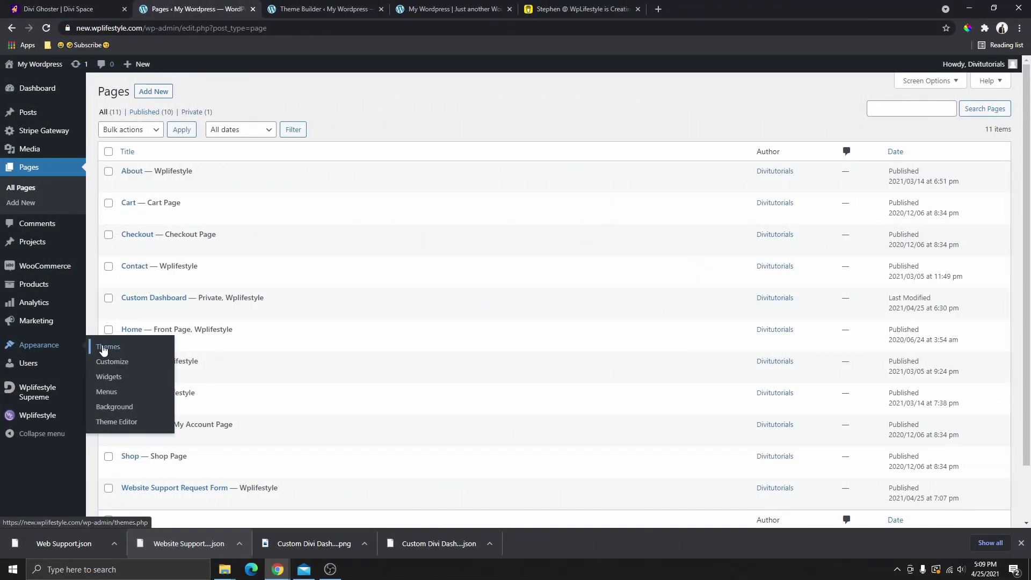
Inspect the active wplifestyle theme's name and author in its details, and return to the dashboard
click(109, 347)
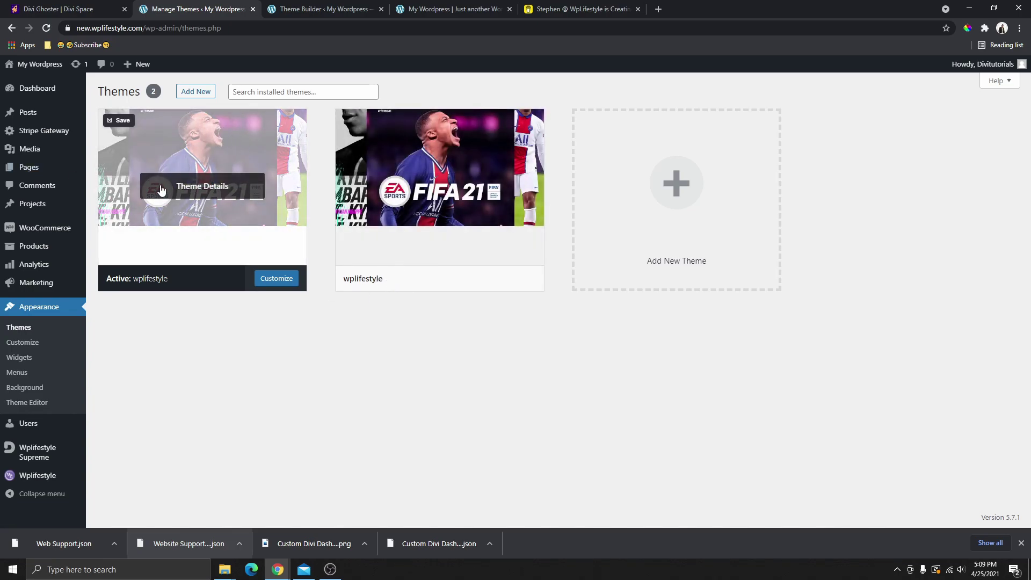
click(216, 187)
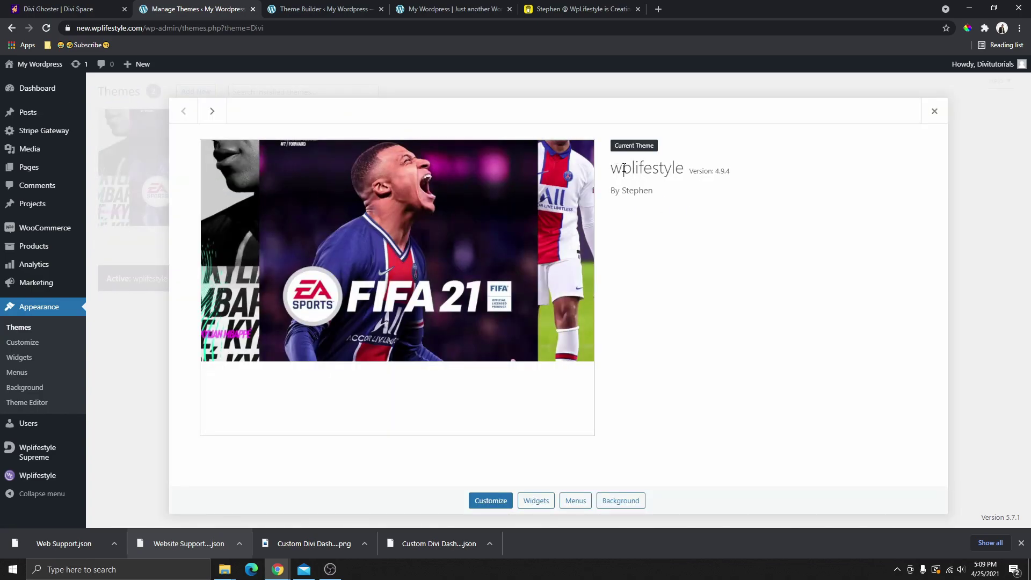
triple_click(623, 168)
drag(614, 200, 675, 199)
click(934, 110)
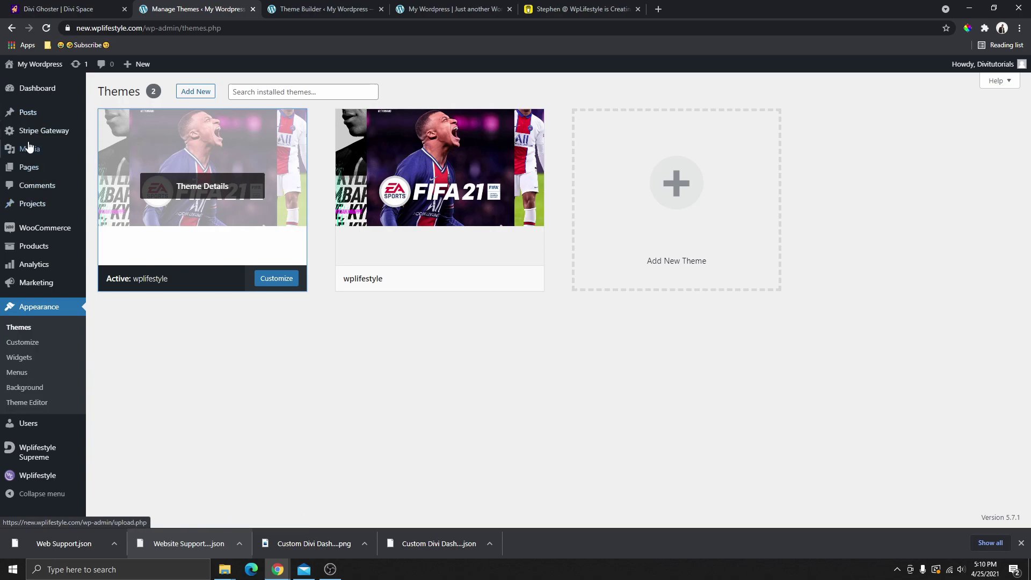
mouse_move(28, 135)
click(65, 327)
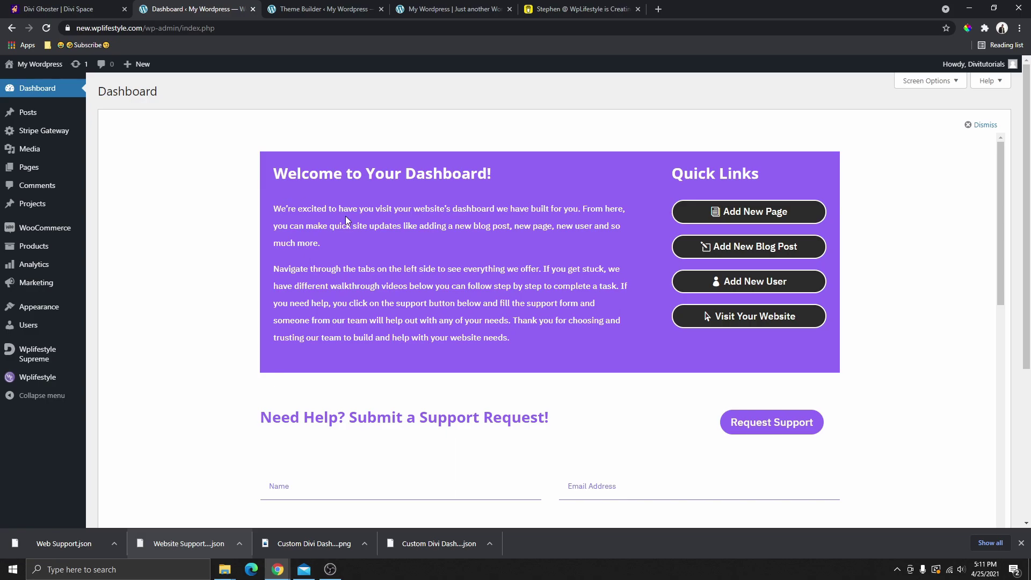
Review the plugin name and pricing options on the Divi Ghoster product page at divi.space
click(69, 10)
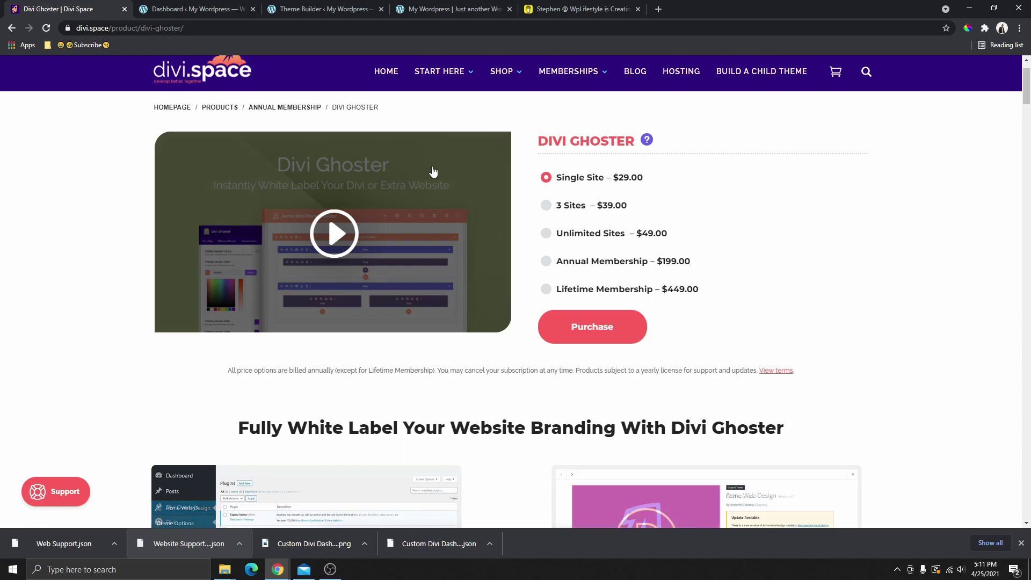
drag(539, 140, 637, 144)
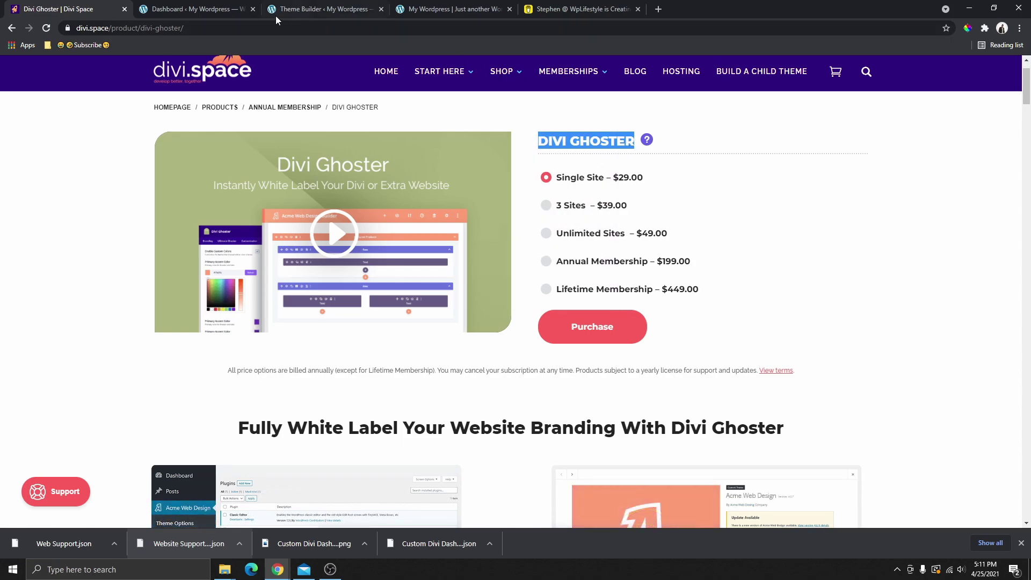
click(586, 161)
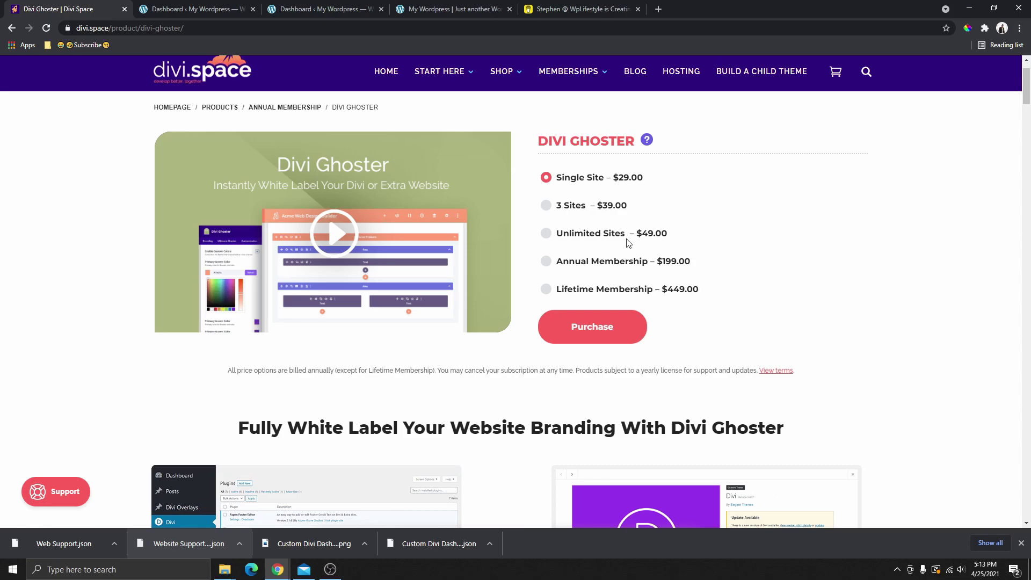
Upload and install the divi-ghoster-5-0-24.zip plugin on the divi.contentexp.com WordPress site
click(291, 8)
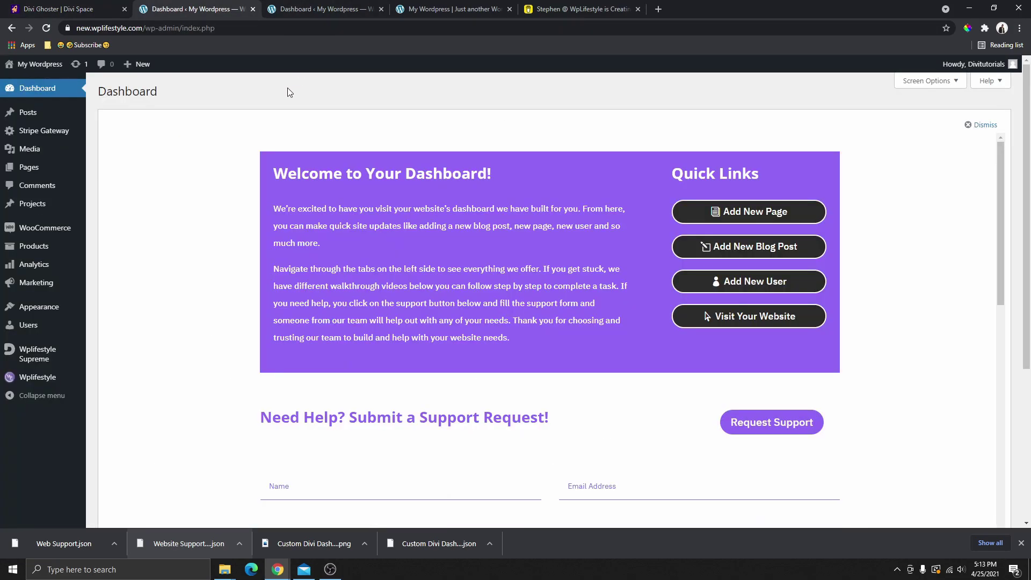
click(304, 10)
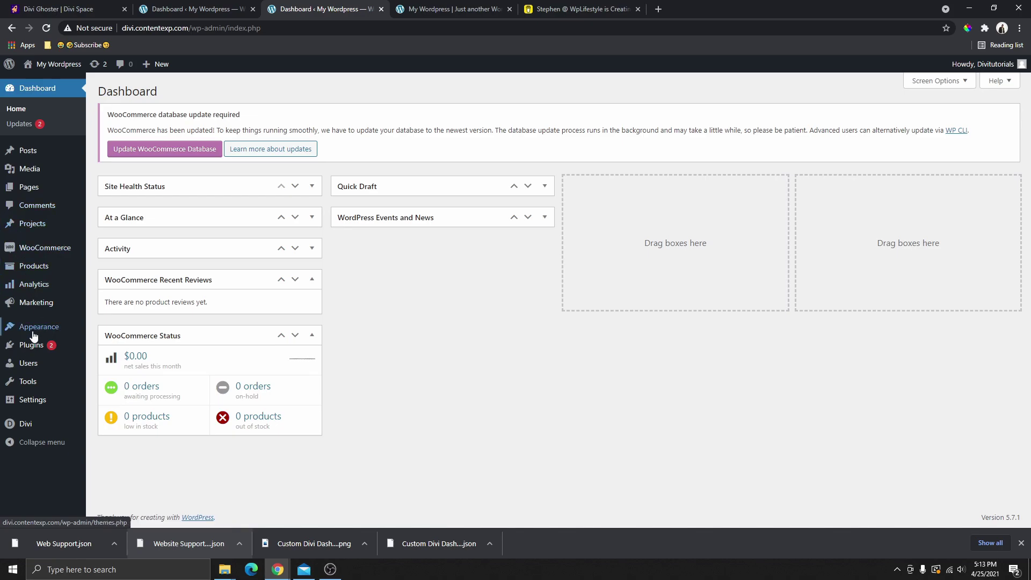
mouse_move(42, 347)
click(110, 363)
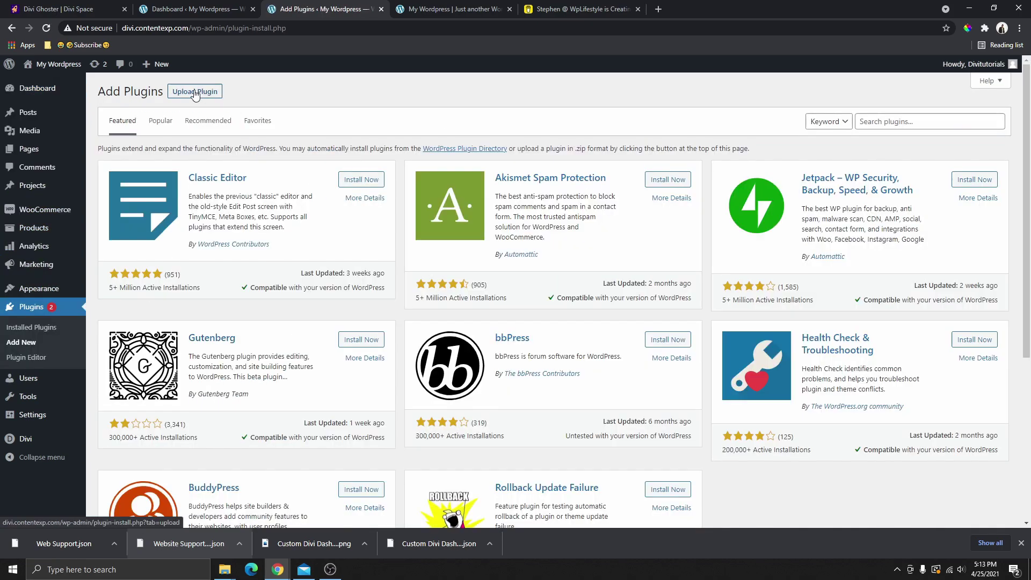
click(195, 93)
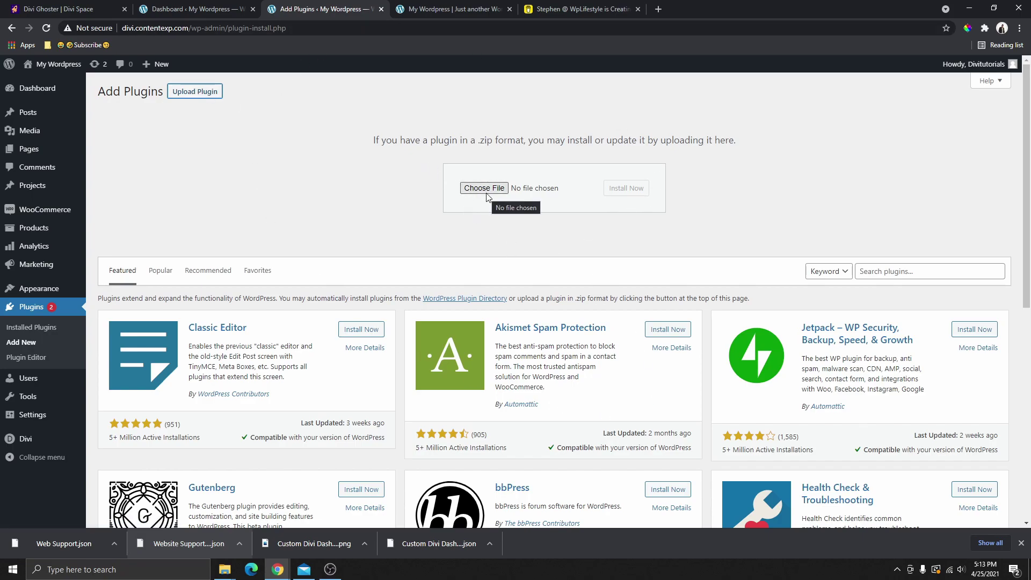
drag(284, 300, 487, 197)
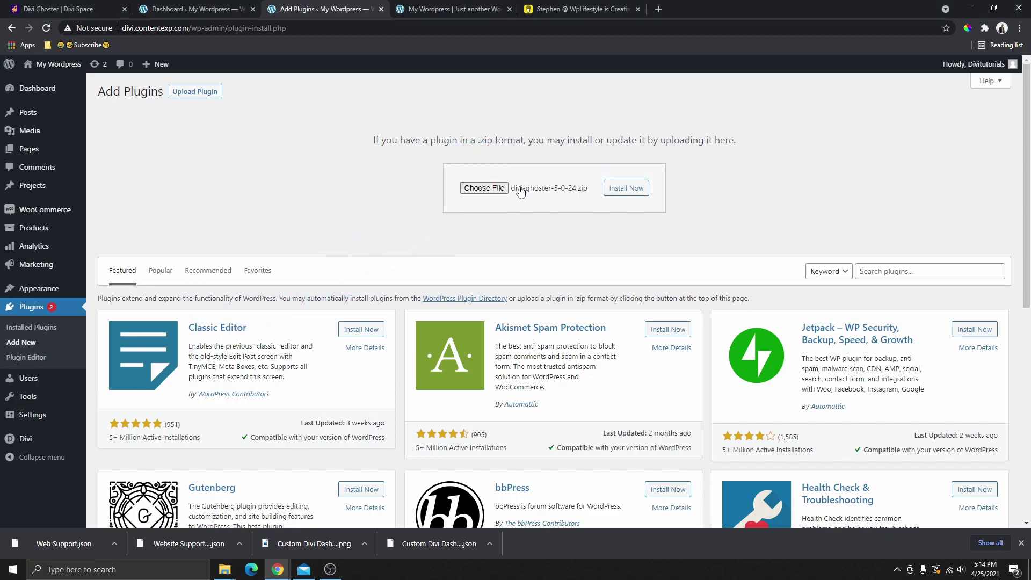
click(626, 189)
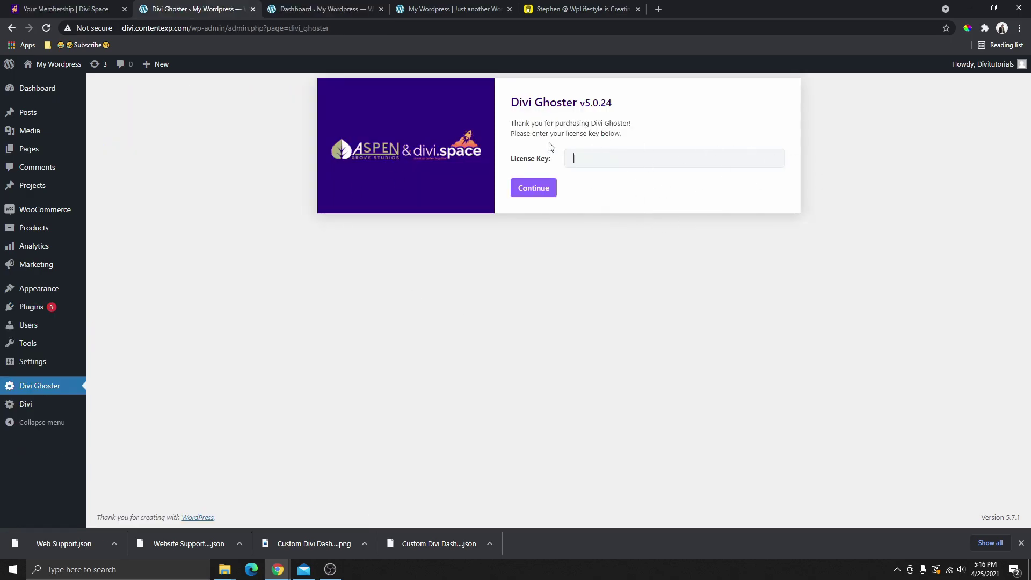
Get the license key from the Divi Space membership account and activate Divi Ghoster with it
click(39, 13)
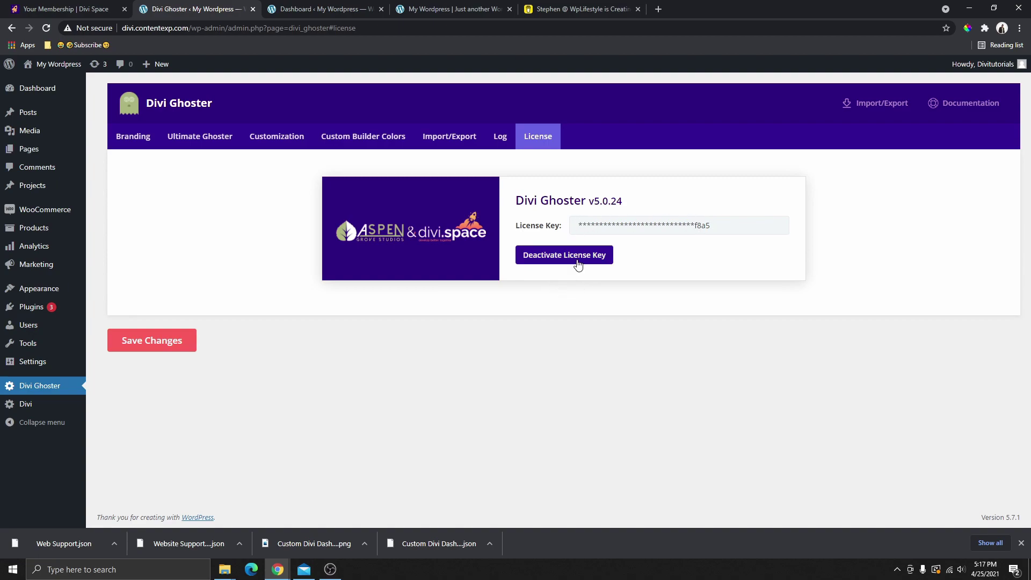
In Divi Ghoster's branding settings, set the branding name, theme name and author name to the site owner's first name
click(127, 138)
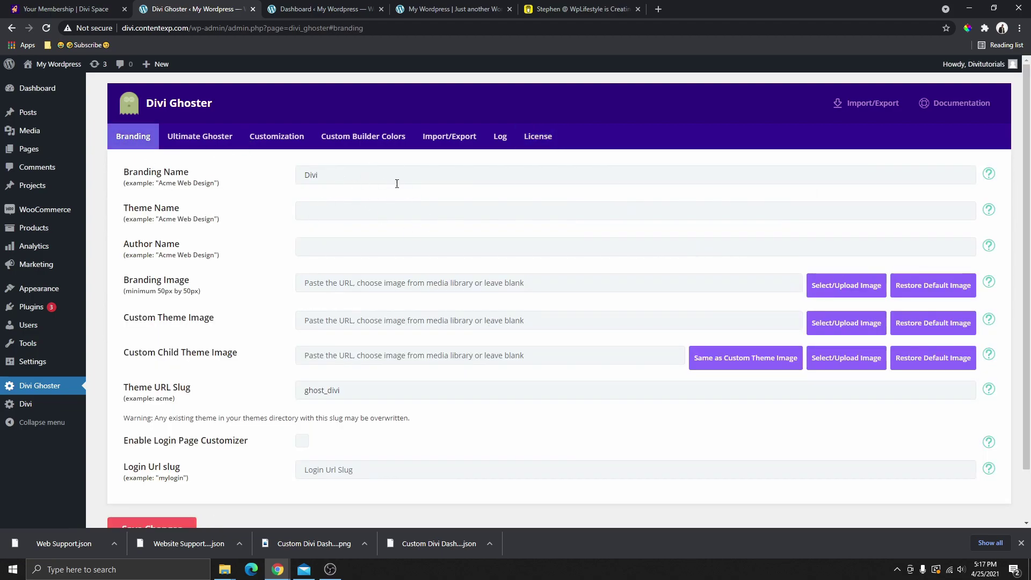
scroll(397, 184, down, 2)
scroll(419, 306, up, 2)
drag(350, 177, 303, 181)
text(Stephen)
double_click(324, 175)
key(ctrl+c)
click(308, 212)
key(ctrl+v)
key(ctrl+v)
Set the branding image to the purple WPL-Logo-Icon.png from the media library
click(834, 287)
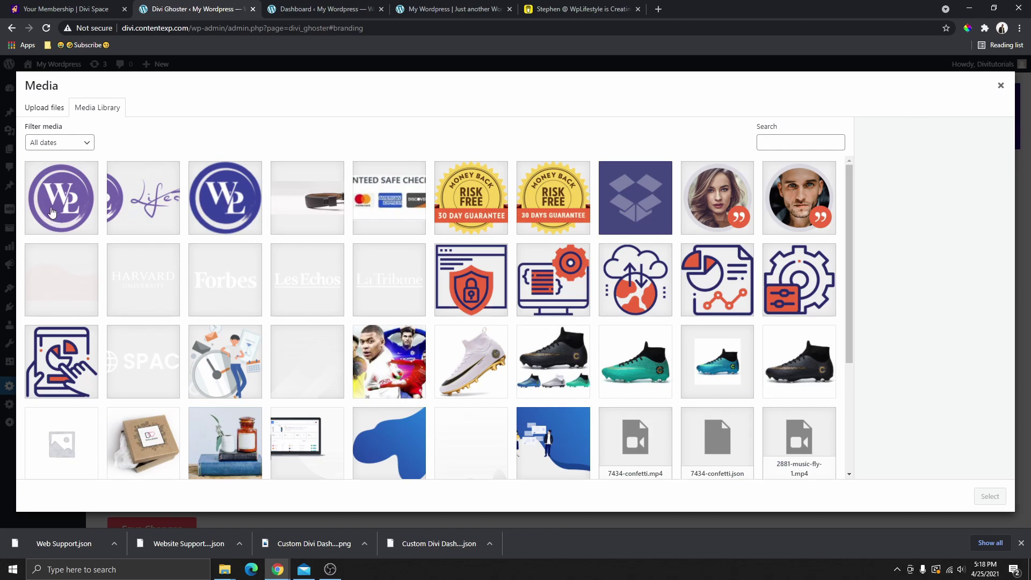
click(52, 212)
click(977, 498)
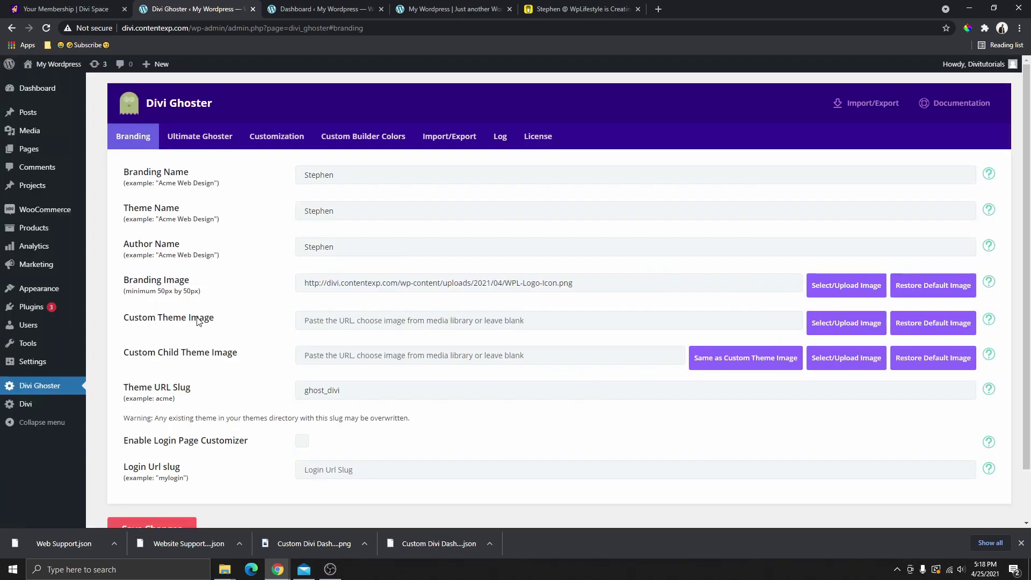
Set the custom theme image to Soccer-1.jpg from the media library
click(841, 328)
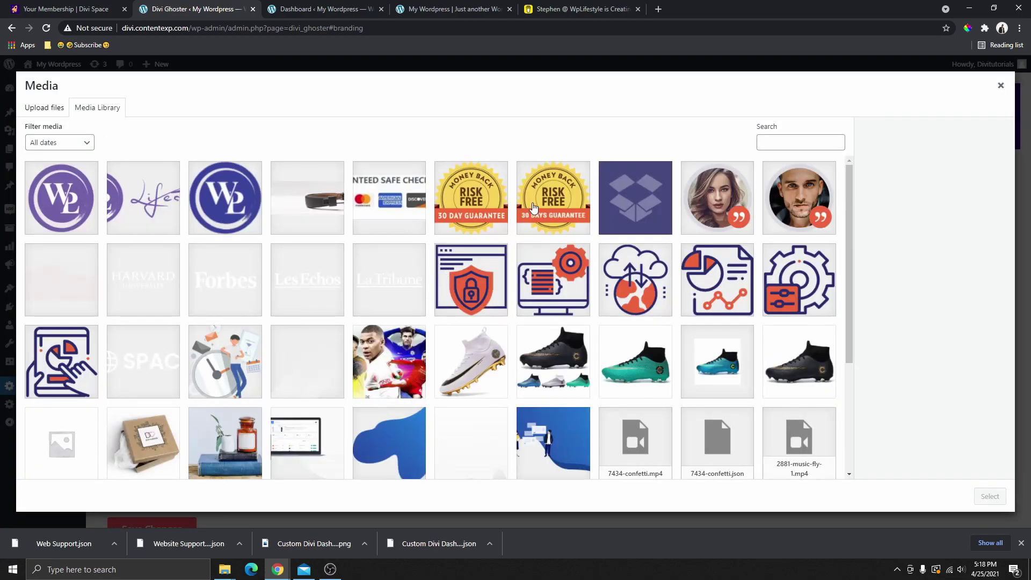
scroll(501, 253, down, 1)
scroll(501, 253, down, 3)
scroll(483, 292, up, 4)
click(374, 370)
click(990, 496)
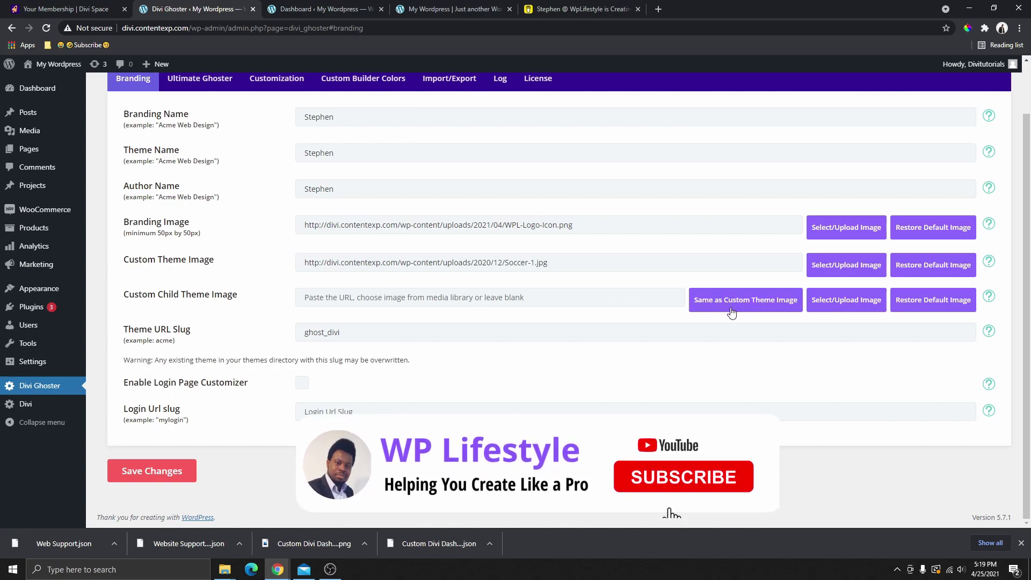
Use the custom theme image for the child theme as well, and set the theme URL slug to the owner's first name
click(759, 307)
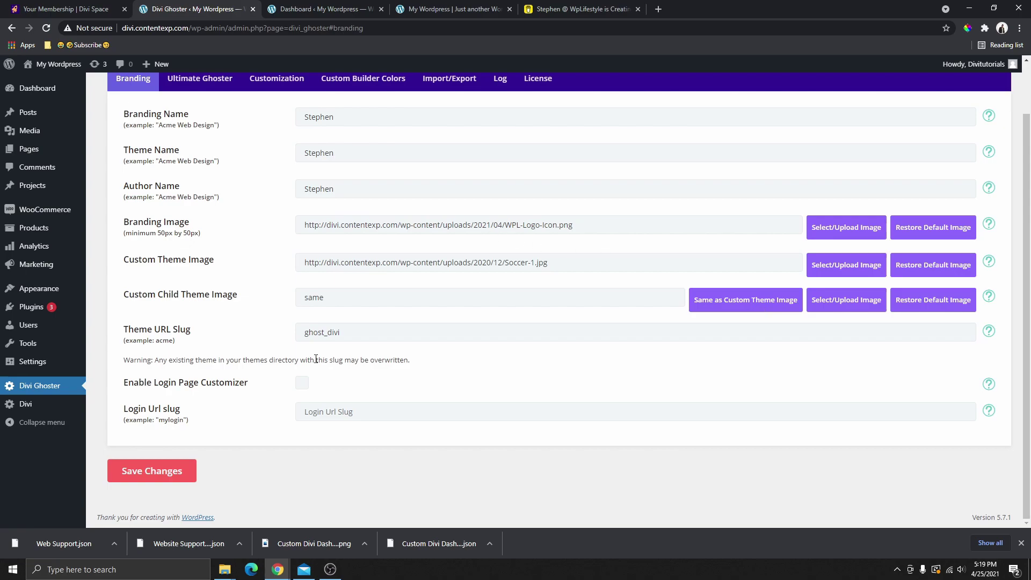
drag(349, 331, 303, 333)
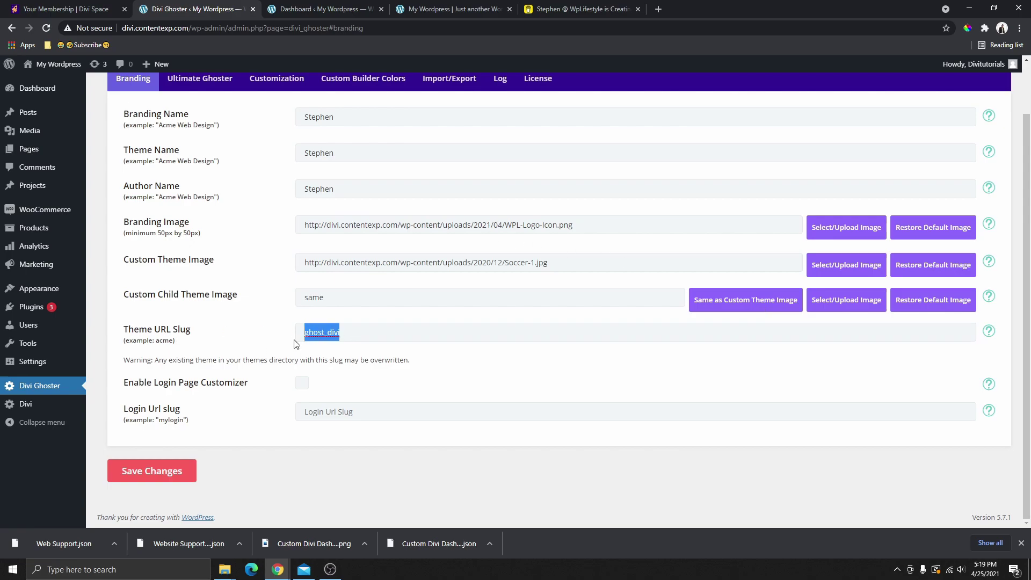
text(Stephen)
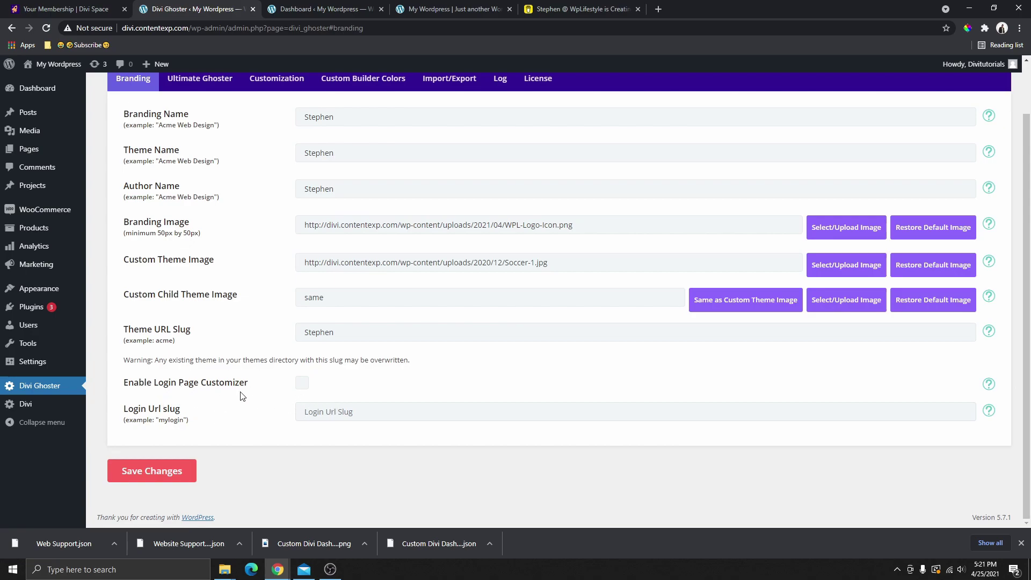
click(302, 384)
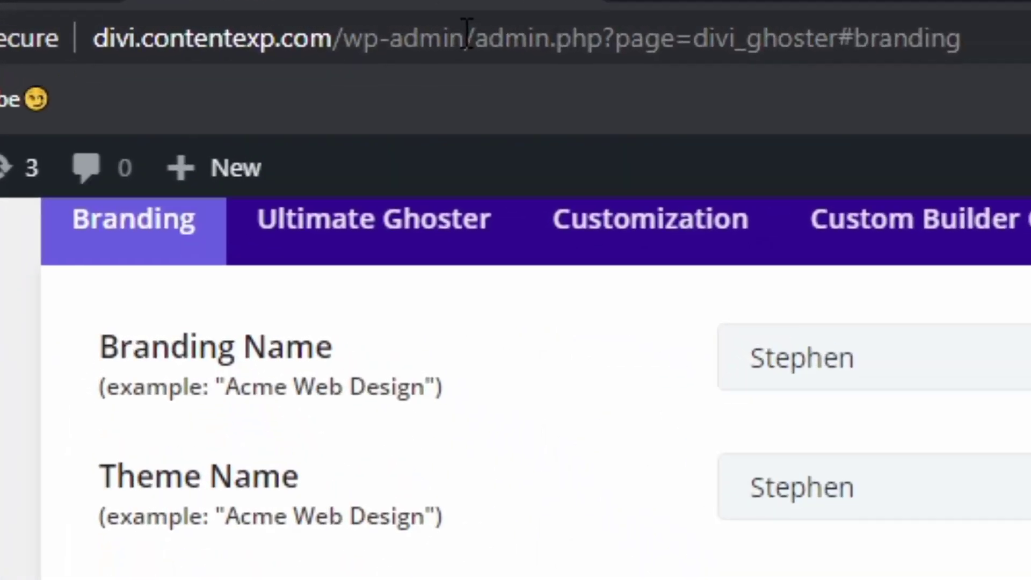
drag(226, 28, 128, 40)
drag(110, 102, 85, 107)
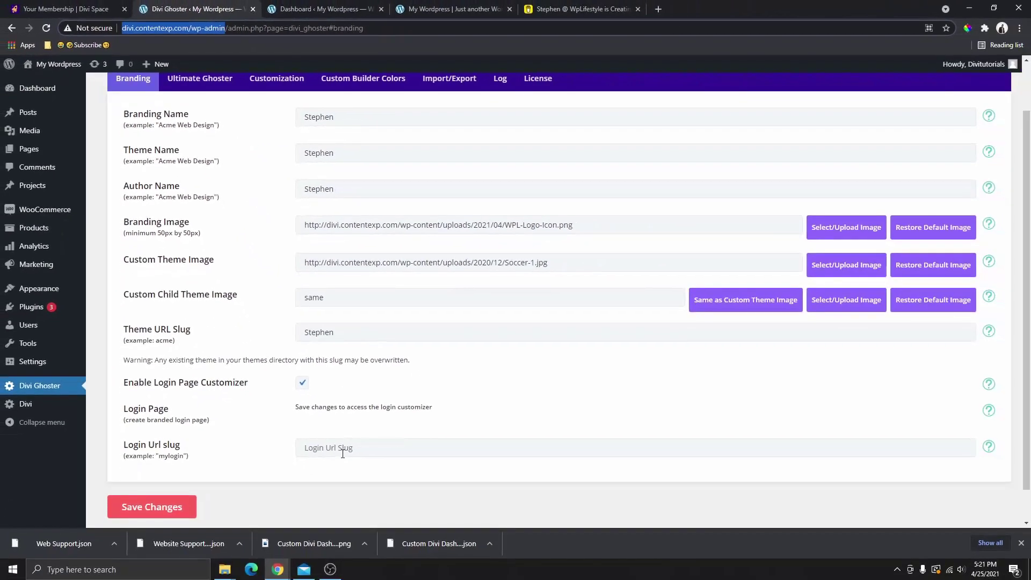
click(322, 449)
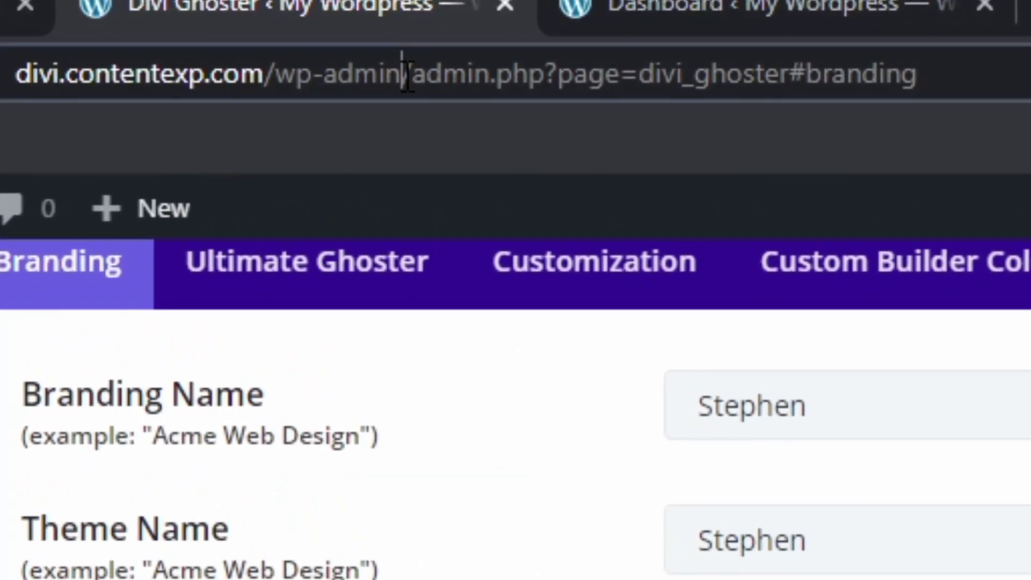
drag(407, 74, 23, 96)
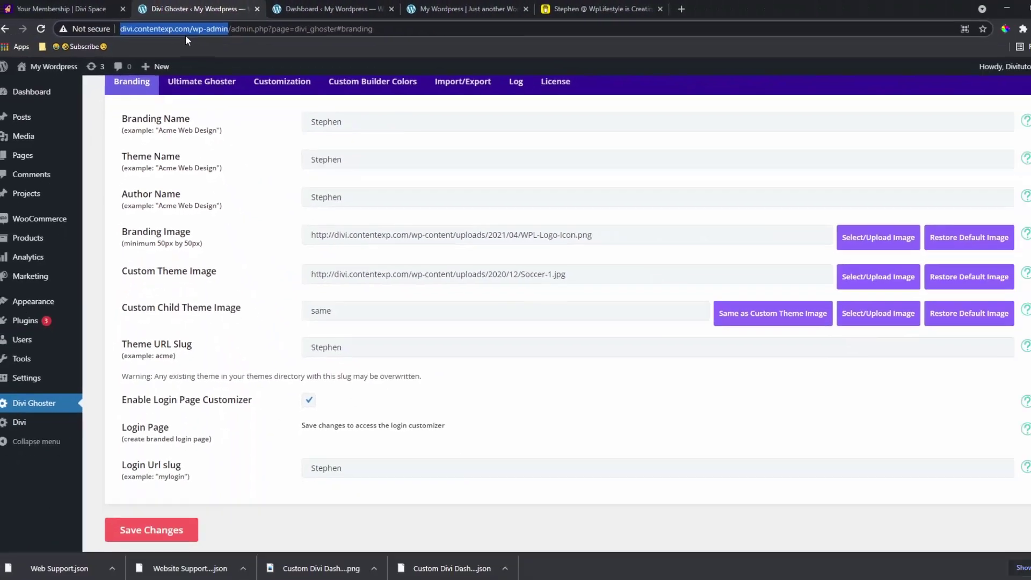
click(430, 579)
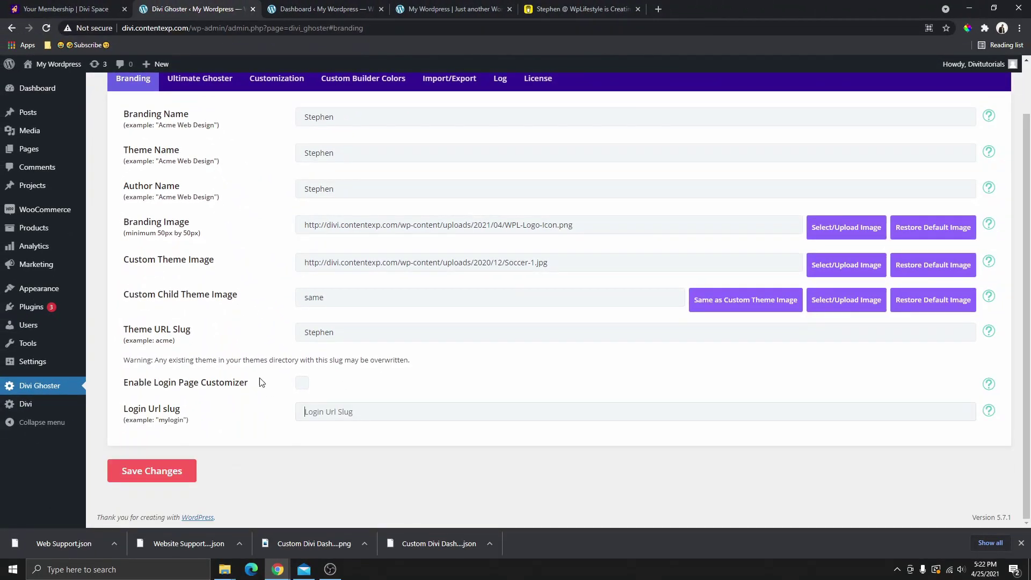
Enable the login page customizer and set the login URL slug to the owner's first name
click(301, 383)
click(301, 383)
click(302, 383)
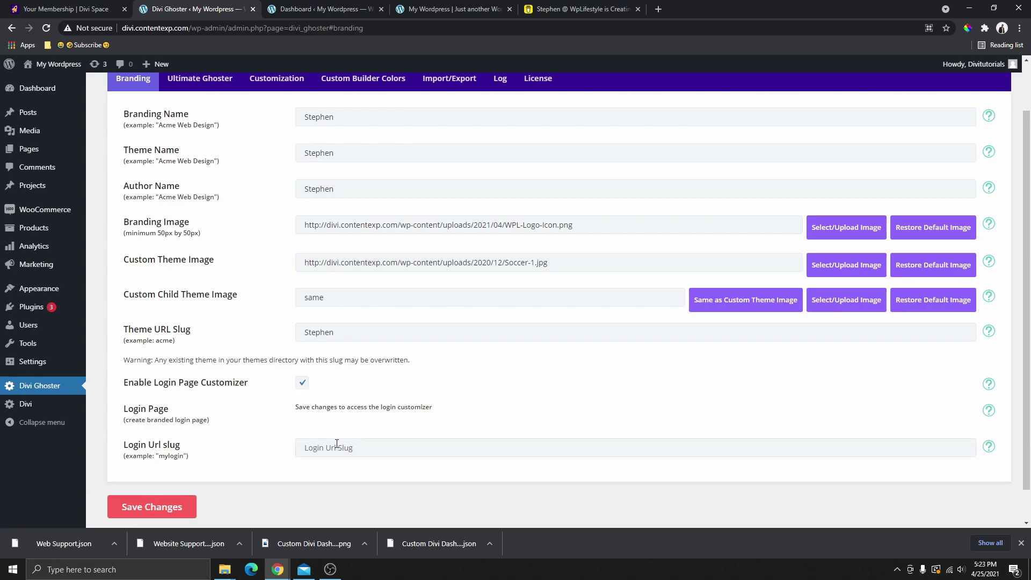
key(ctrl+v)
scroll(349, 386, down, 1)
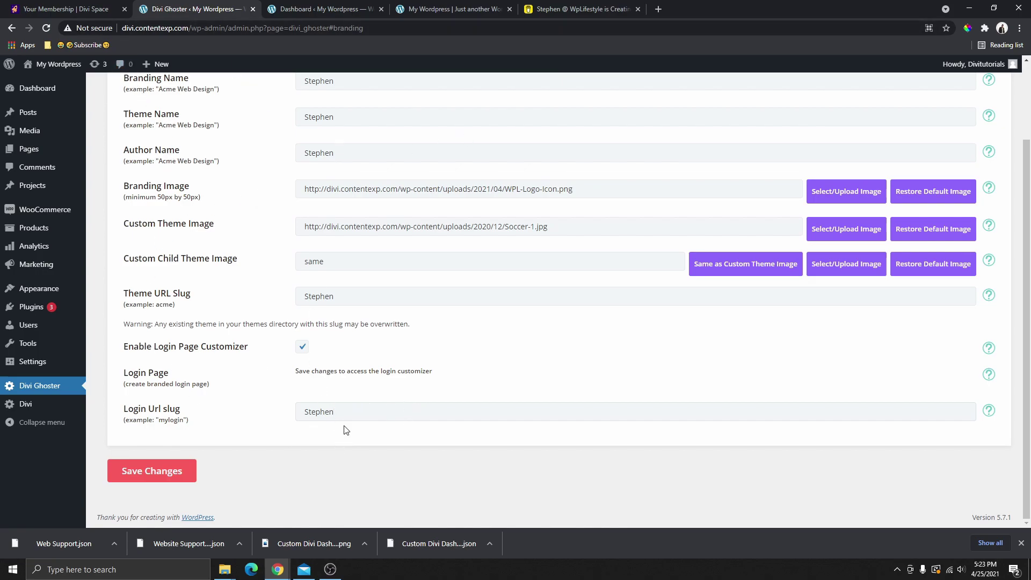
scroll(395, 322, up, 3)
scroll(267, 315, down, 3)
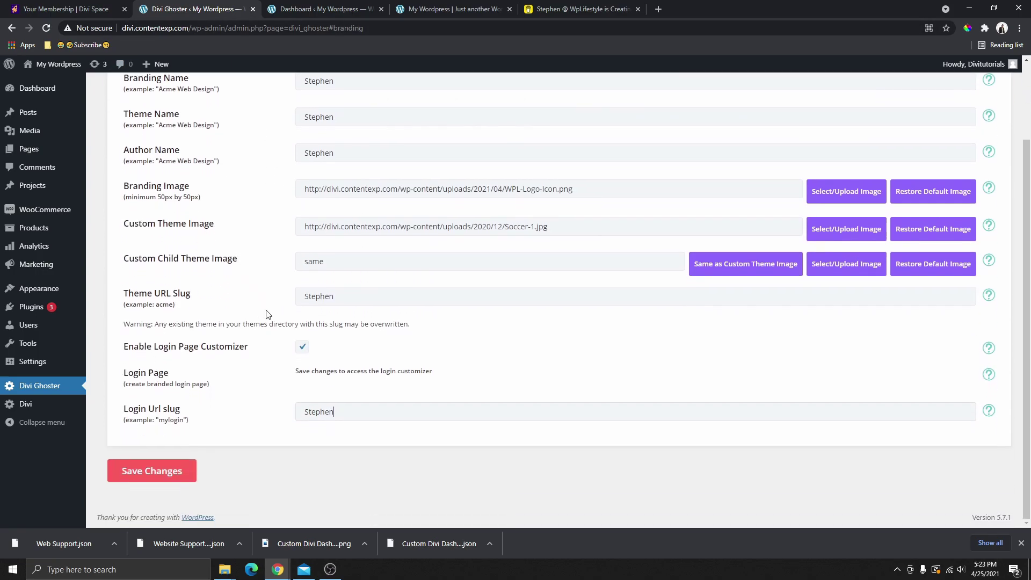
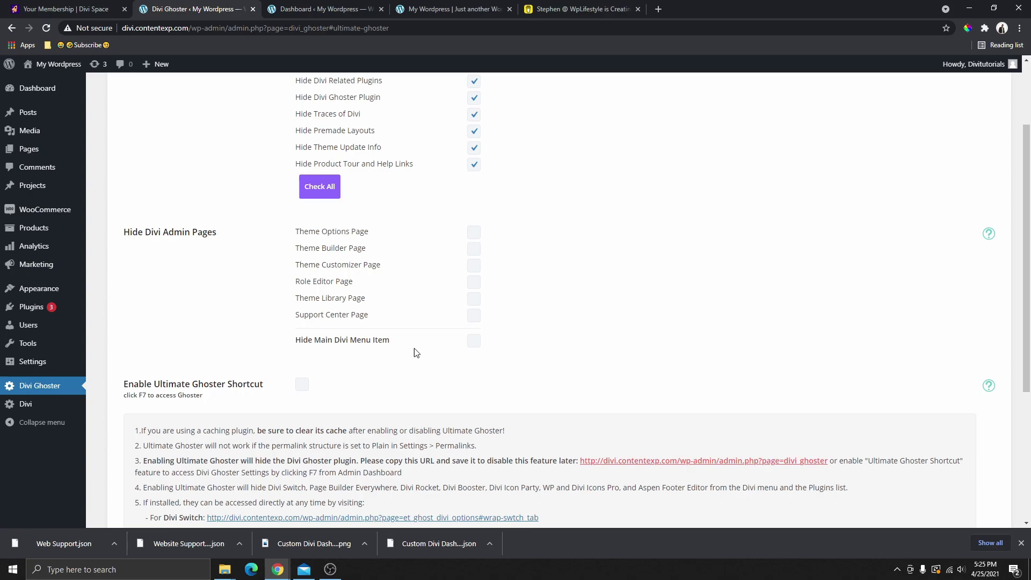
Check which theme pages the Wplifestyle menu offers on the white-labelled new.wplifestyle.com dashboard, and return to the Divi Ghoster settings
mouse_move(51, 403)
click(858, 185)
click(319, 10)
mouse_move(19, 379)
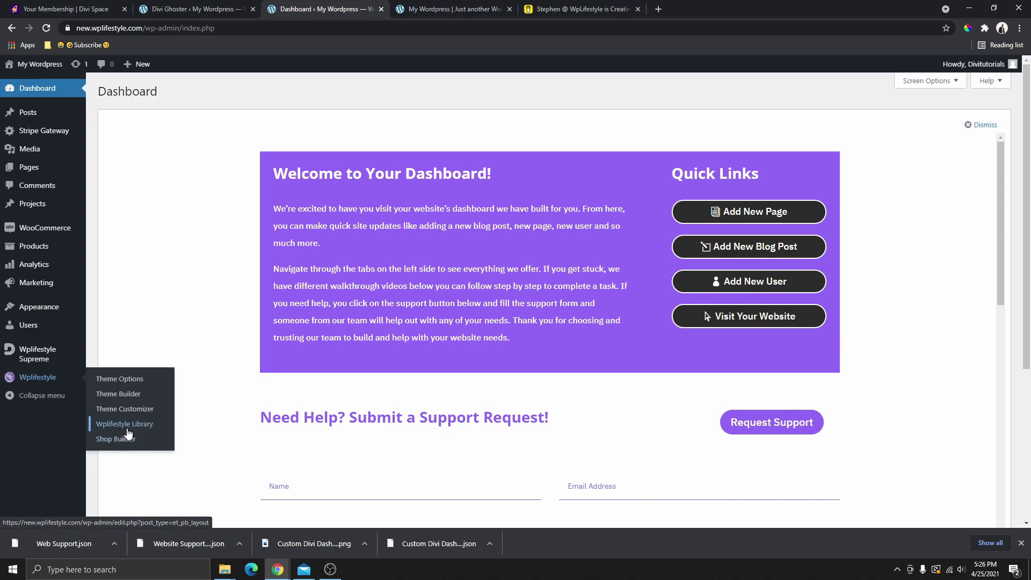
key(ctrl+shift+Tab)
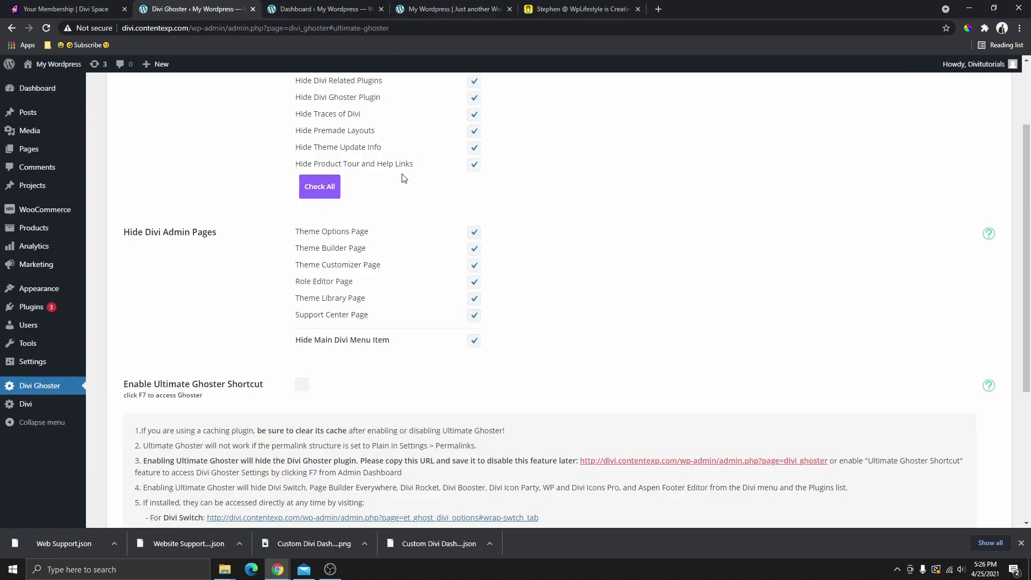
Stop hiding the main Divi menu item, and hide only the Theme Customizer, Role Editor and Support Center admin pages
click(473, 341)
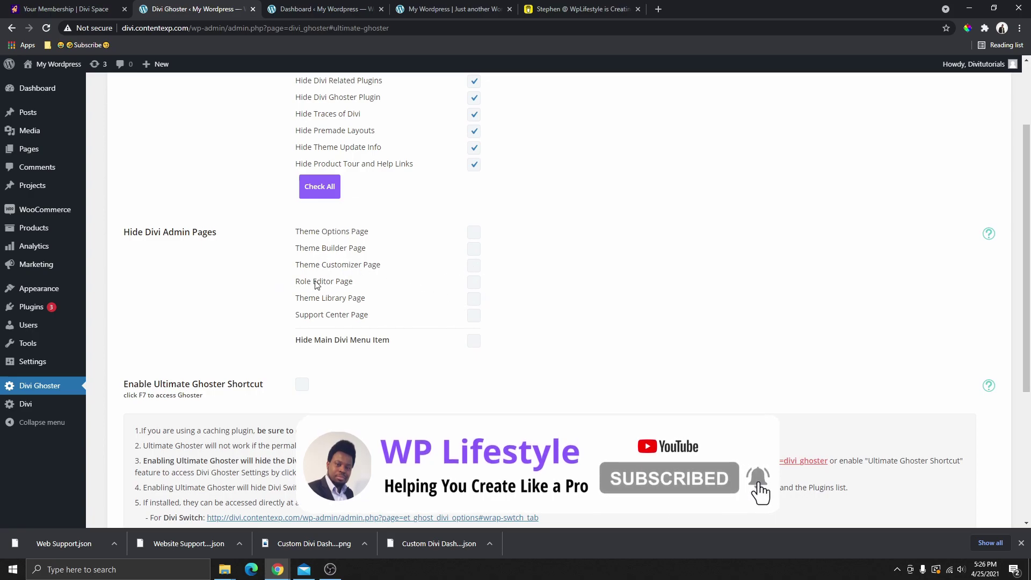
click(475, 284)
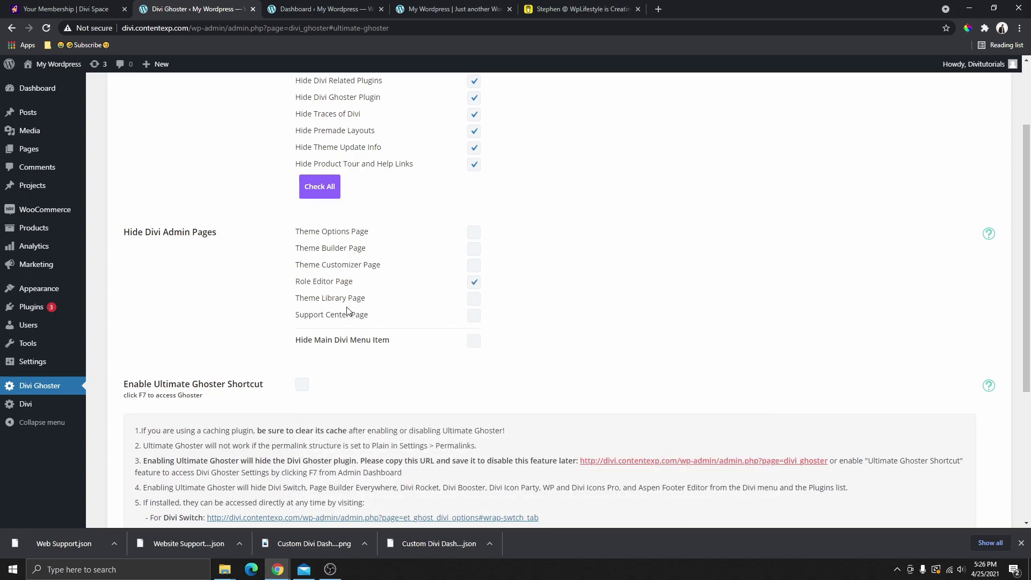
click(473, 316)
Review the Ultimate Ghoster shortcut, the Hide Divi Ghoster Plugin option and the notes on reaching the hidden plugin by URL
scroll(510, 293, down, 4)
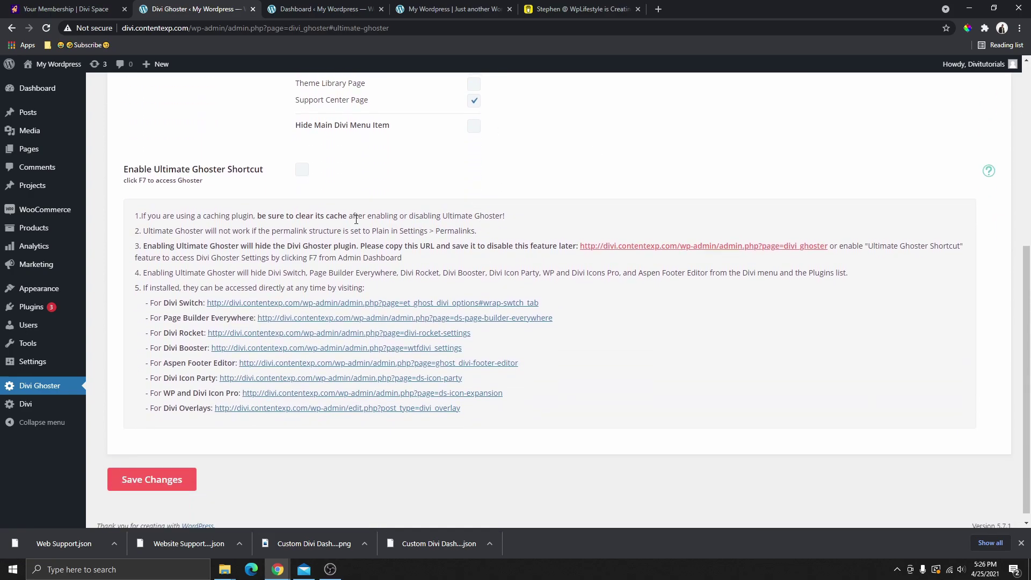
triple_click(124, 184)
scroll(375, 204, up, 6)
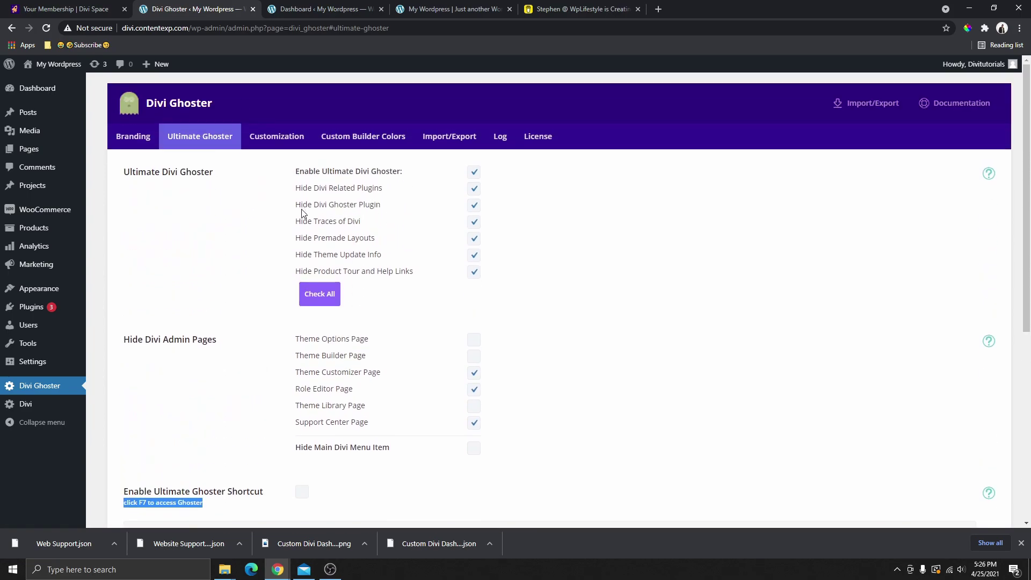
drag(297, 208, 376, 212)
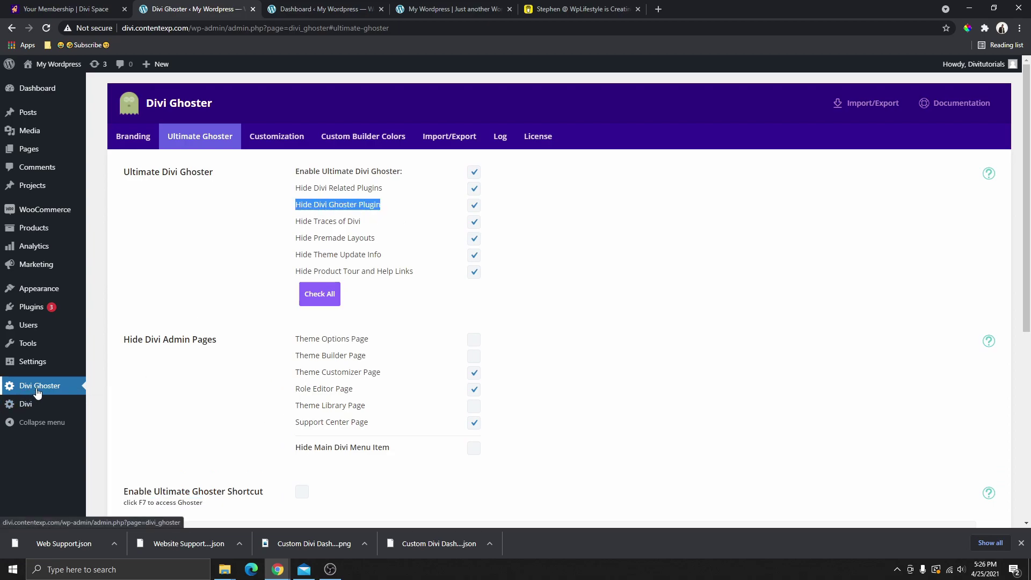
scroll(328, 274, down, 4)
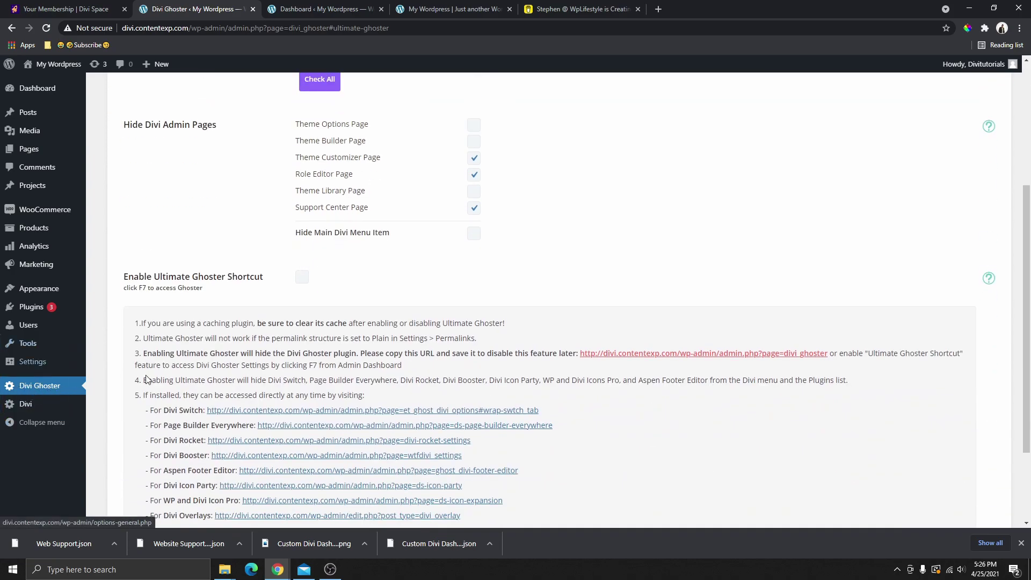
scroll(340, 414, up, 1)
scroll(340, 414, up, 3)
scroll(386, 244, down, 5)
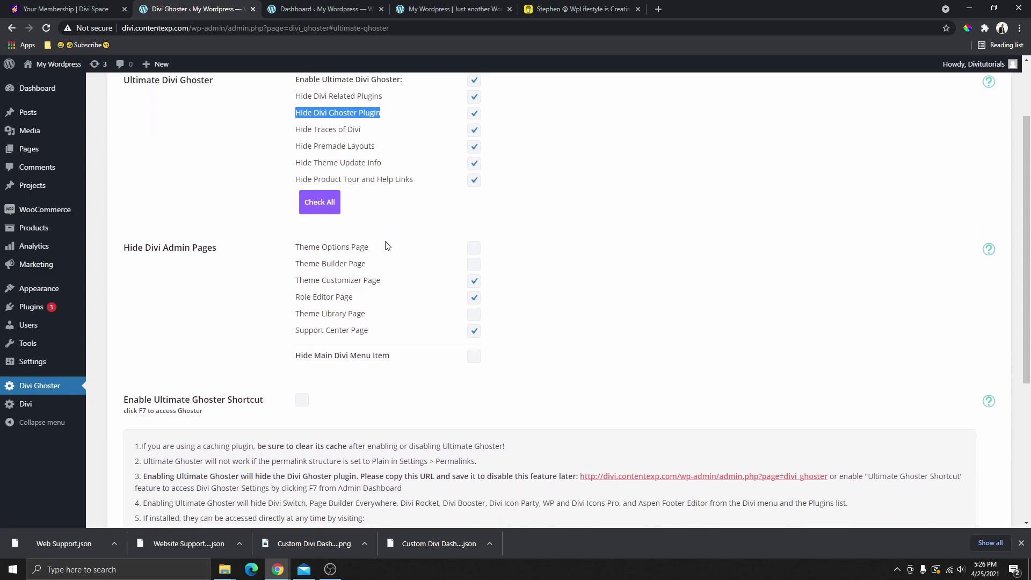
scroll(384, 255, down, 1)
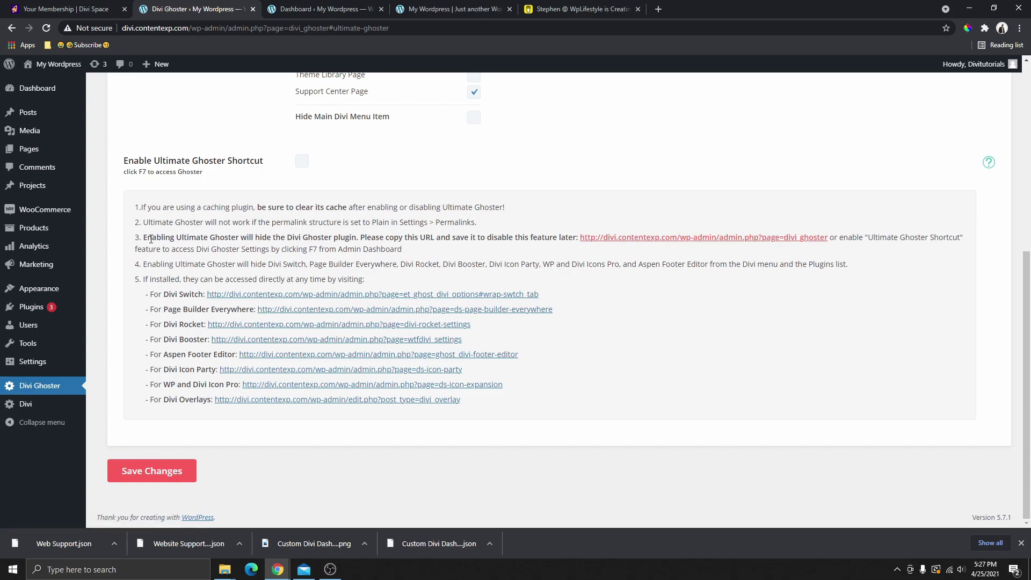
drag(151, 239, 454, 231)
click(571, 209)
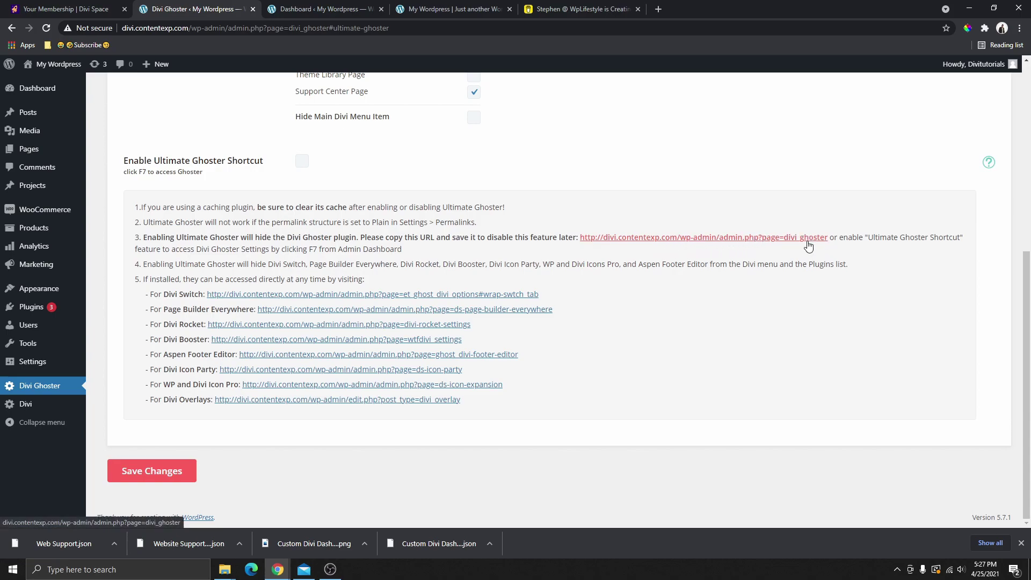
Enable the Ultimate Ghoster Shortcut and save the Ultimate Ghoster settings
scroll(637, 255, up, 5)
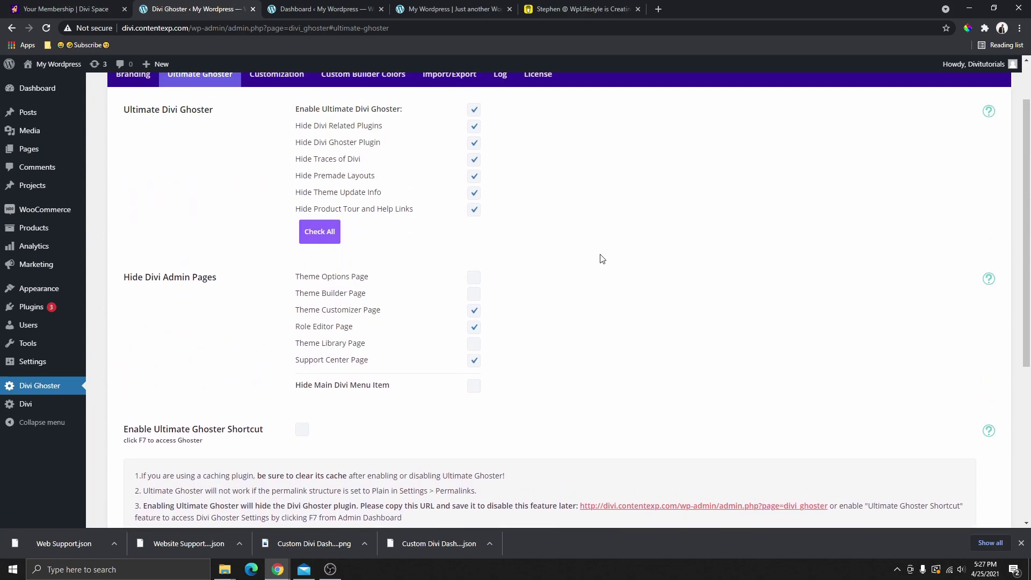
scroll(566, 228, down, 5)
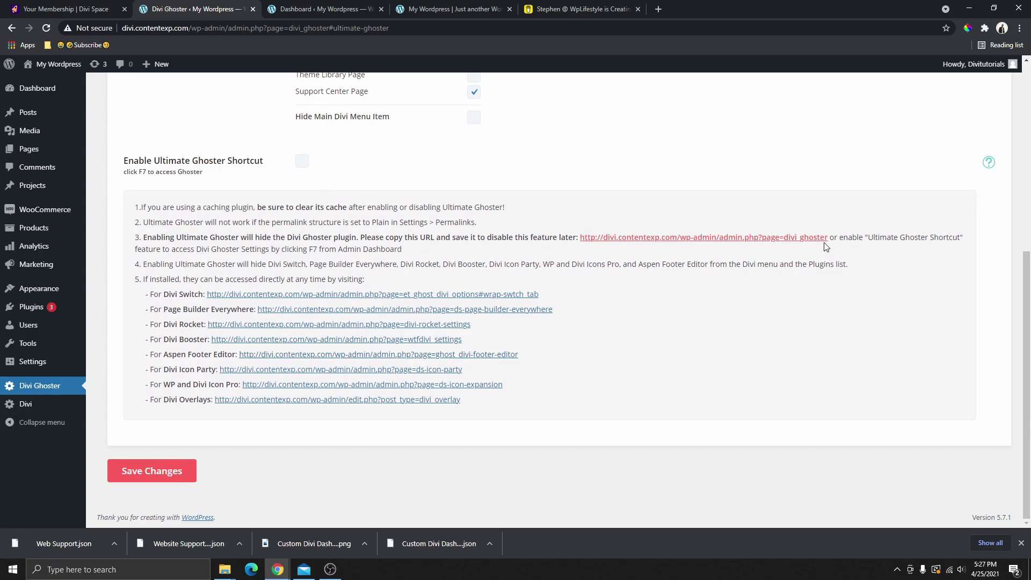
scroll(546, 255, up, 3)
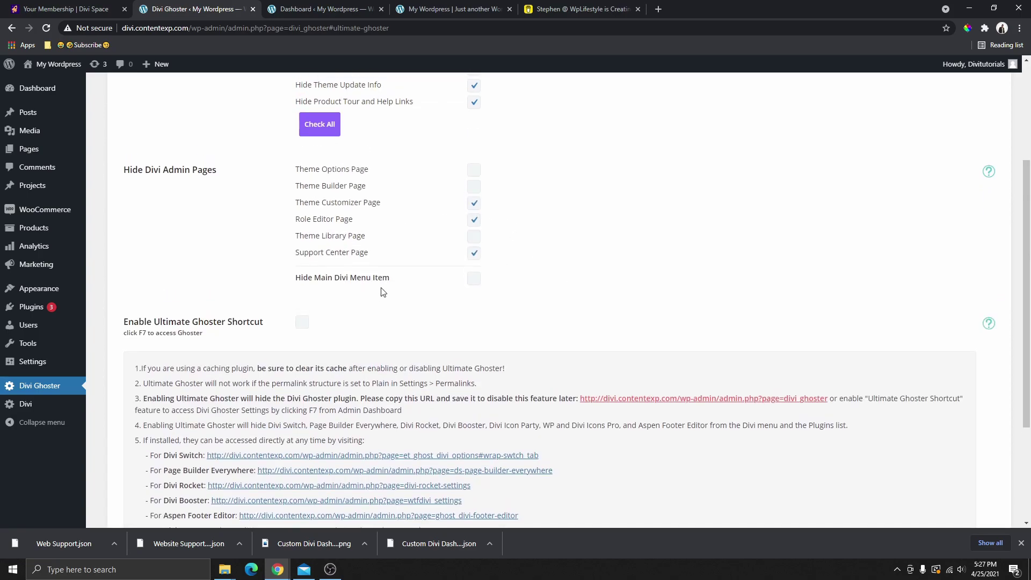
scroll(384, 263, down, 2)
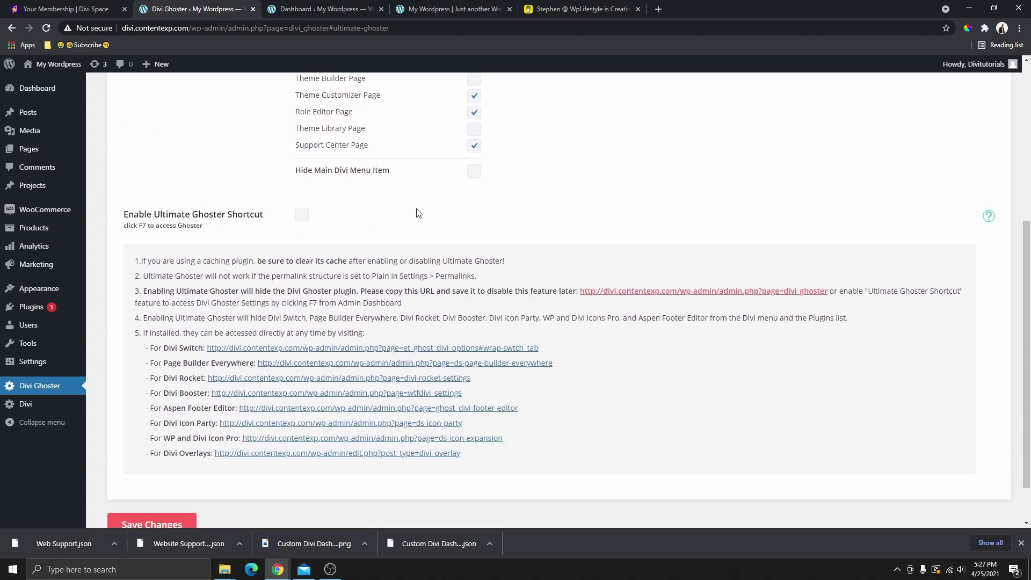
drag(125, 229, 211, 232)
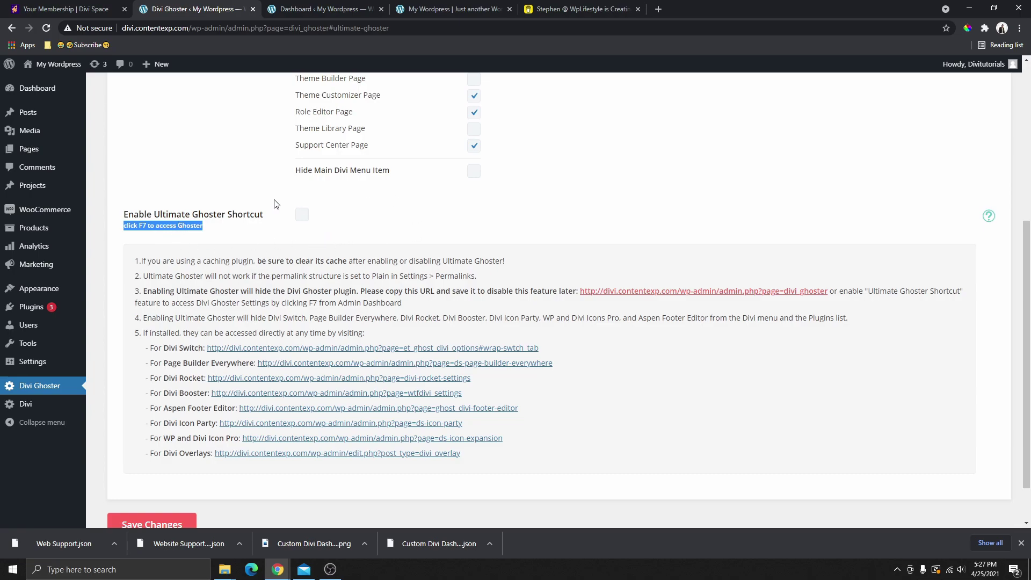
click(302, 215)
scroll(204, 231, down, 1)
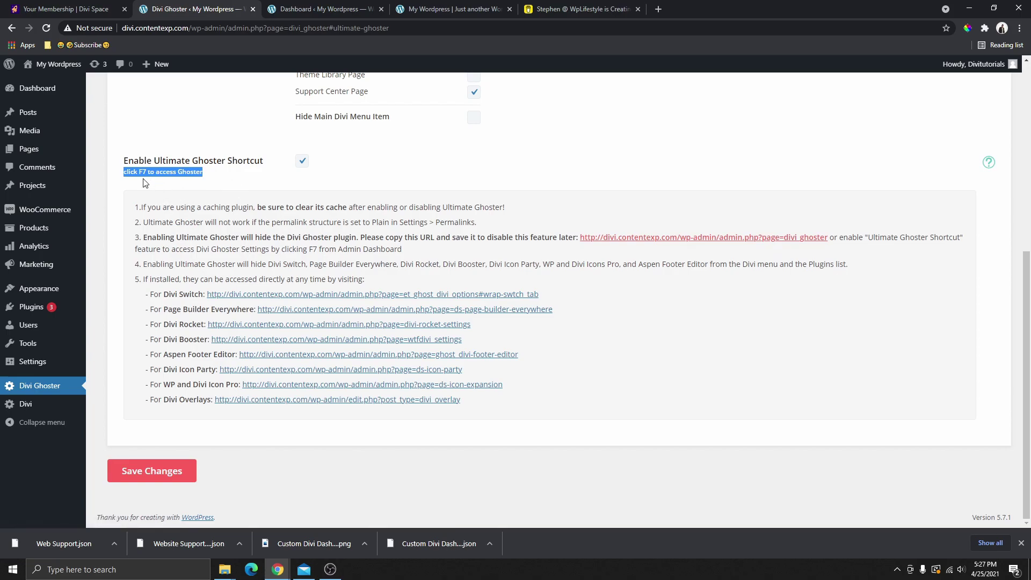
scroll(163, 176, up, 2)
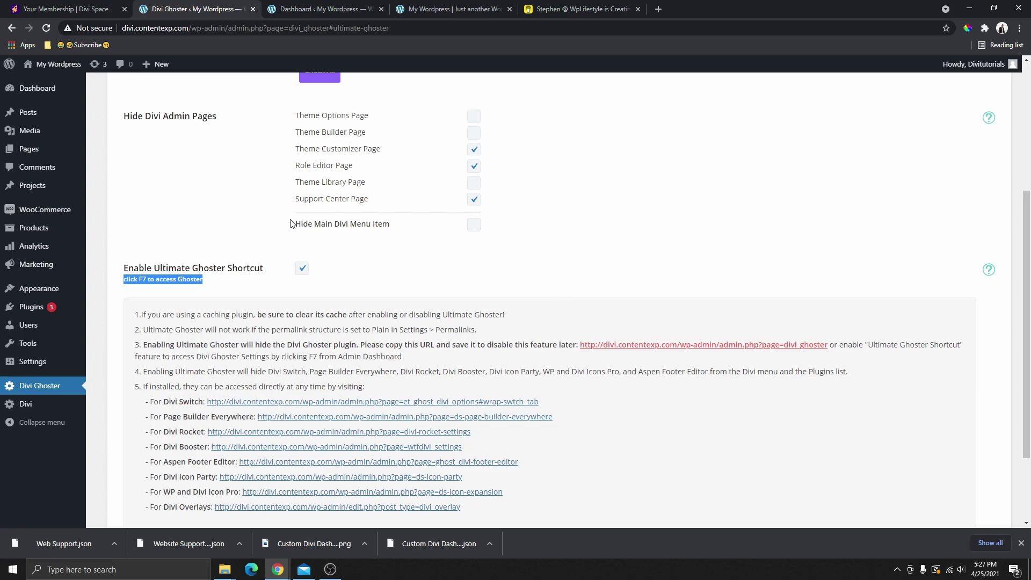
scroll(292, 223, up, 3)
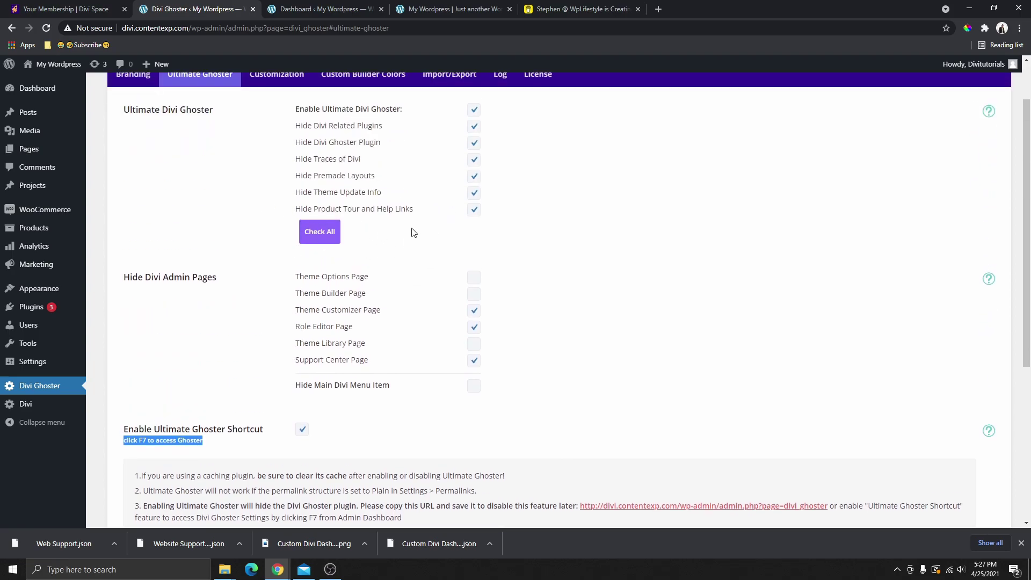
scroll(420, 195, down, 5)
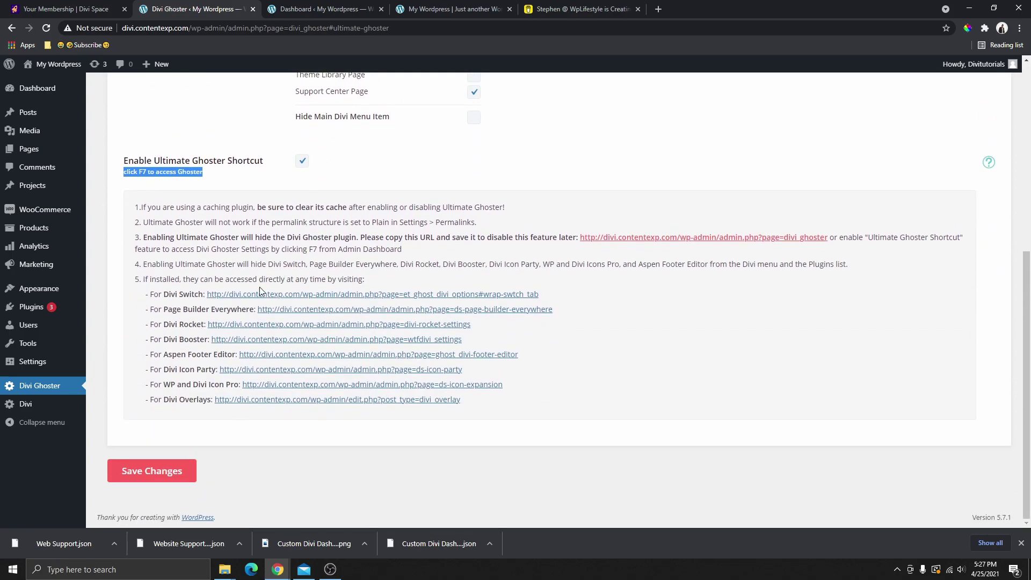
click(155, 475)
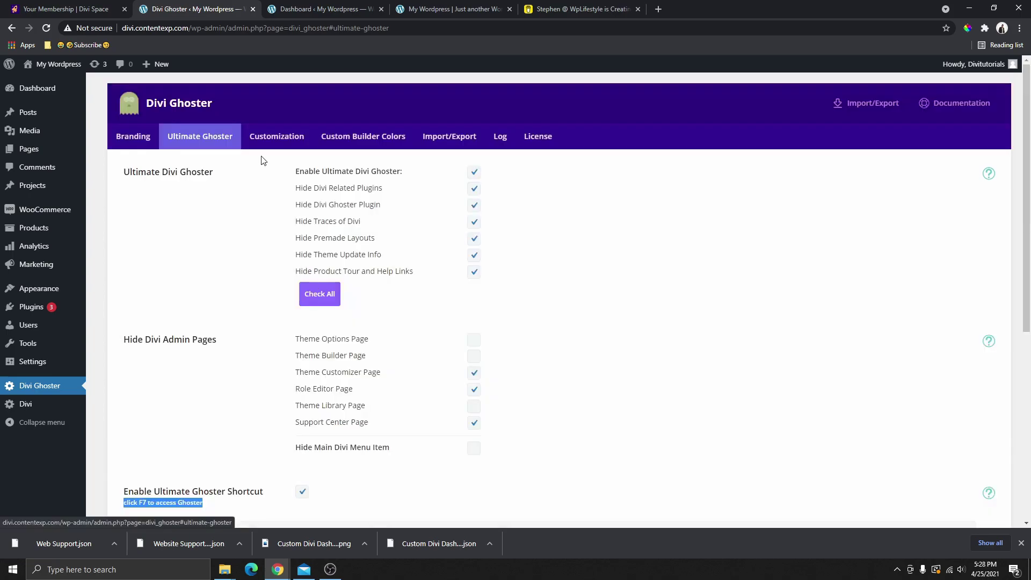
In the Divi Ghoster customization settings, hide the Appearance, Settings, Tools, Plugins and Updates WordPress tabs, leaving Projects shown
click(262, 140)
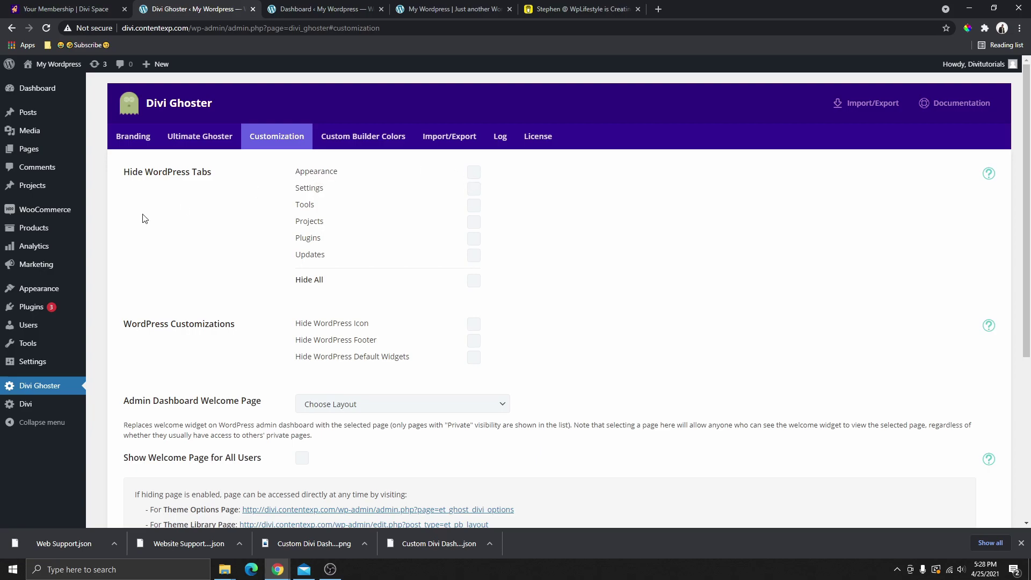
mouse_move(32, 290)
click(336, 193)
click(475, 208)
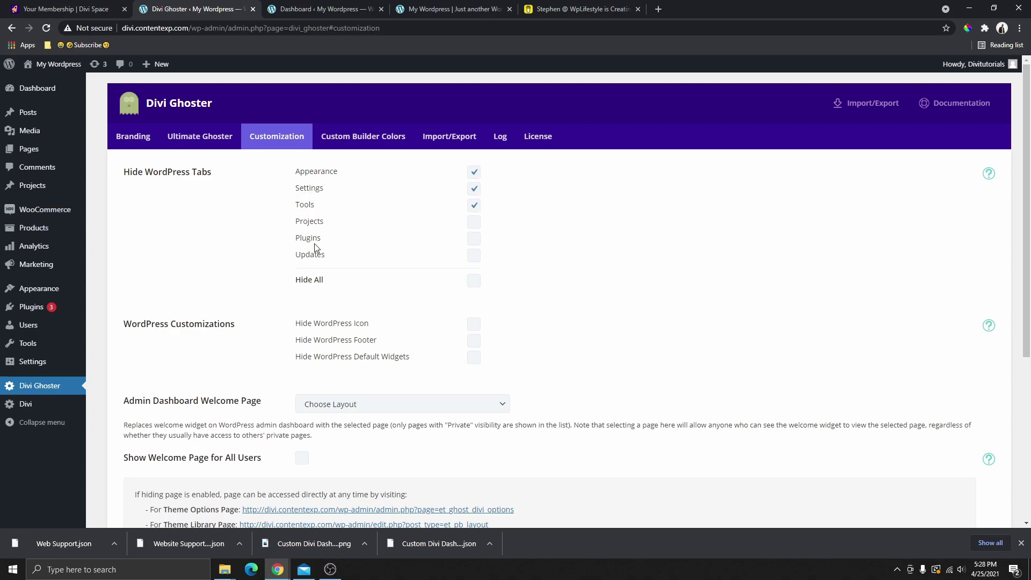
click(473, 224)
click(472, 240)
click(473, 256)
Hide the WordPress icon, the WordPress footer and the WordPress default widgets
scroll(514, 227, down, 2)
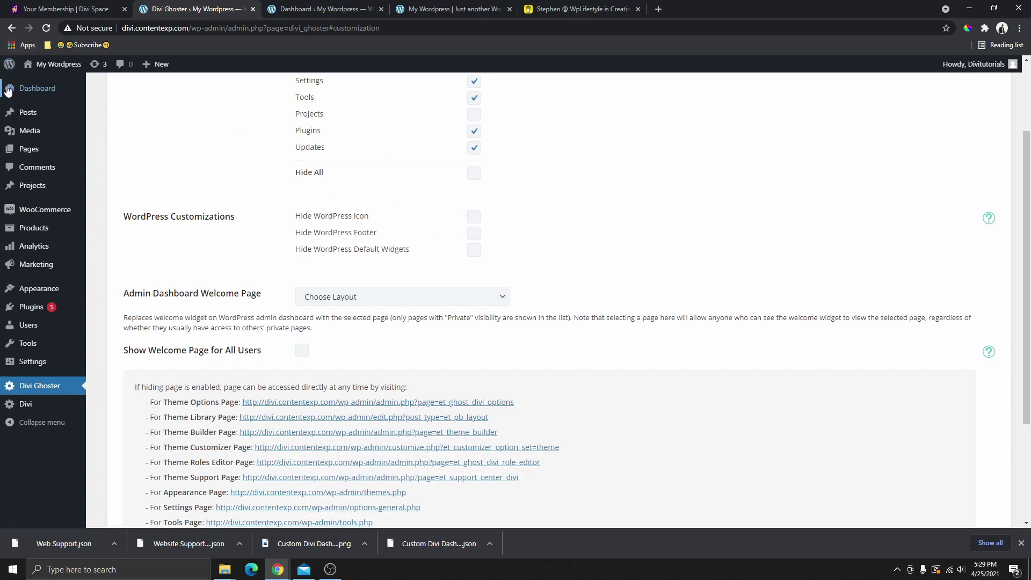
mouse_move(8, 67)
scroll(264, 464, down, 3)
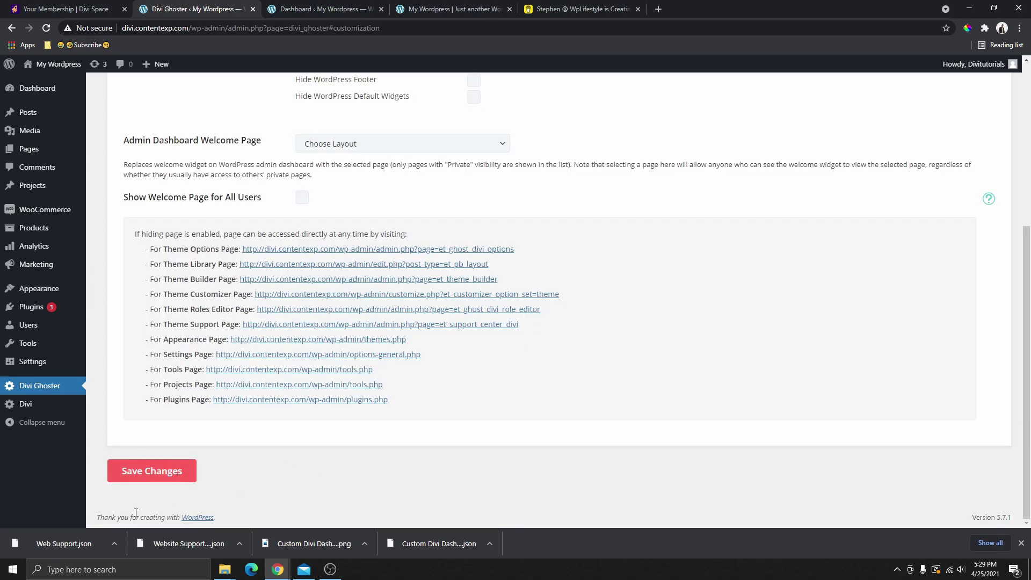
scroll(416, 296, up, 4)
scroll(408, 287, down, 1)
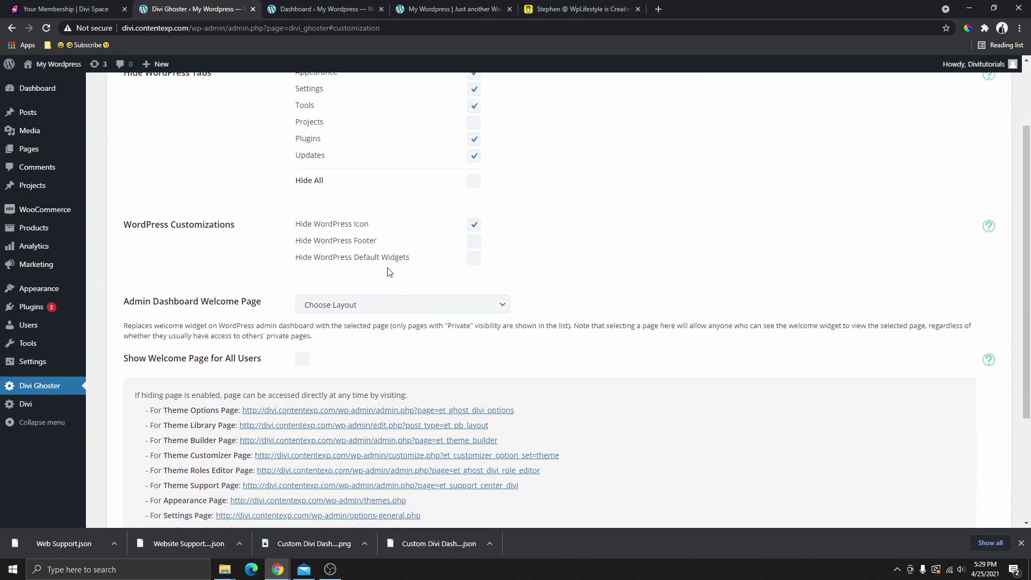
scroll(477, 248, down, 3)
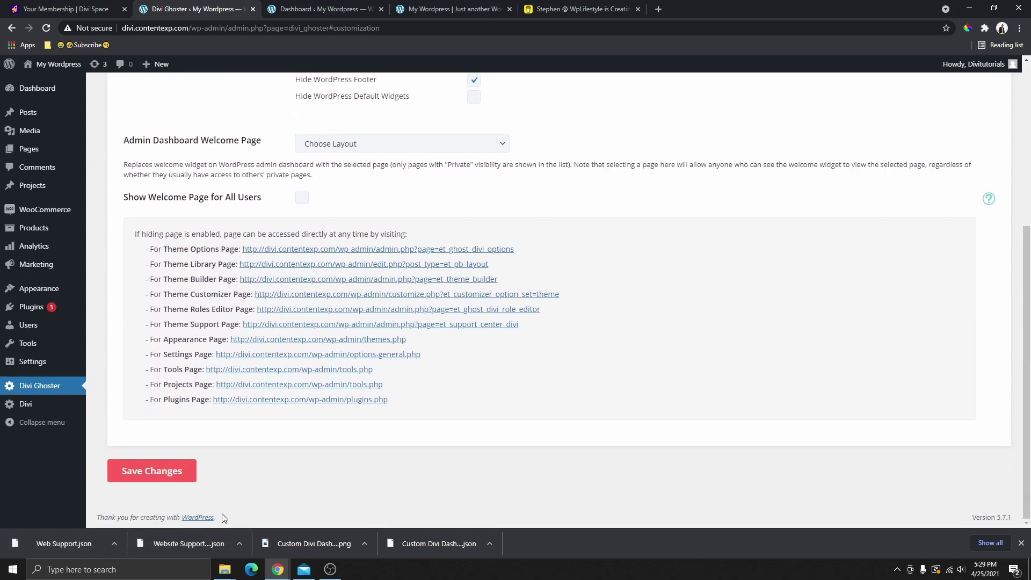
scroll(430, 314, up, 5)
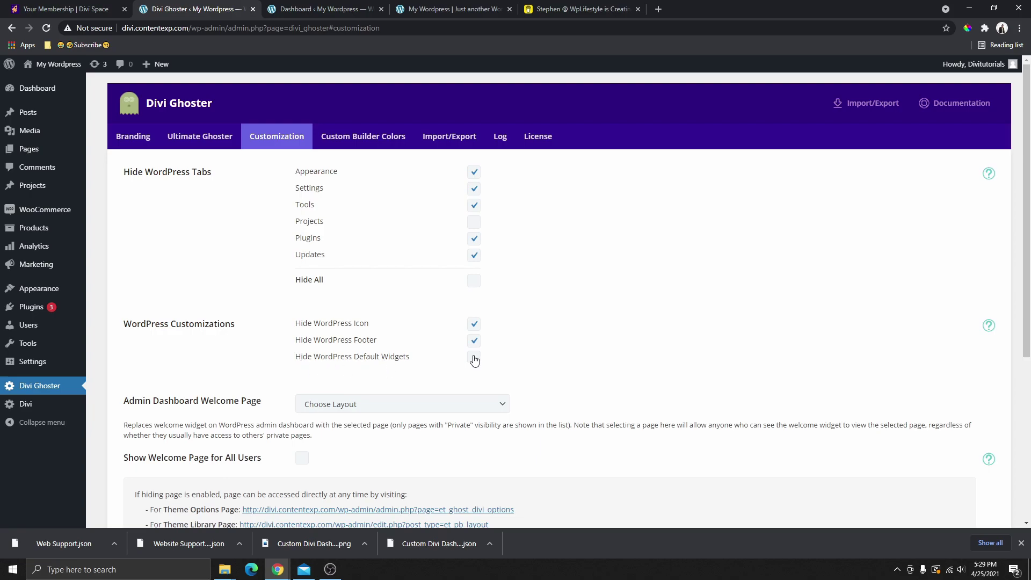
scroll(564, 328, down, 3)
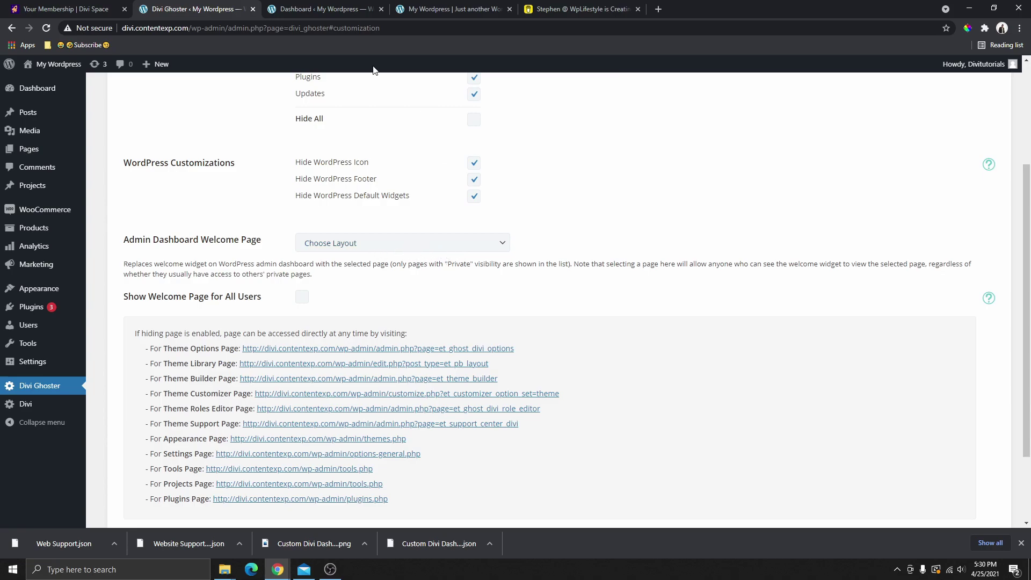
On the new.wplifestyle.com dashboard, try the Add New Page and Add New Blog Post quick links and close the pages they open
click(321, 7)
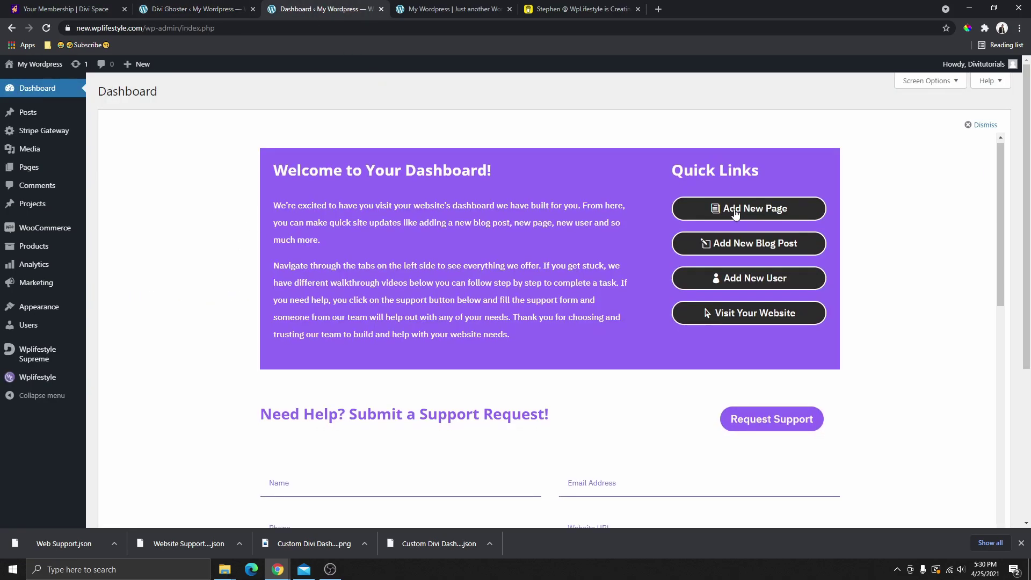
scroll(736, 209, down, 4)
scroll(714, 231, up, 4)
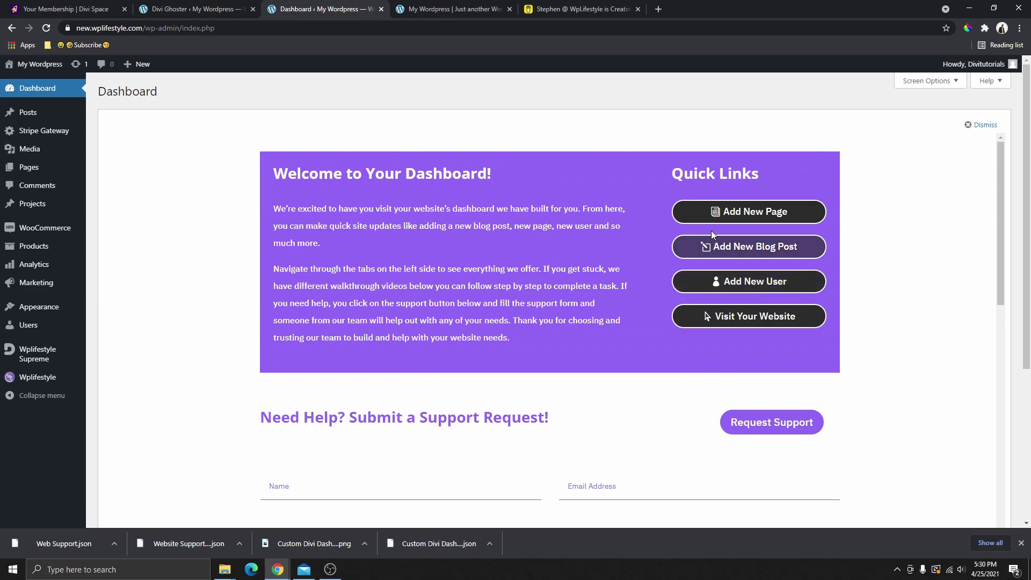
click(754, 213)
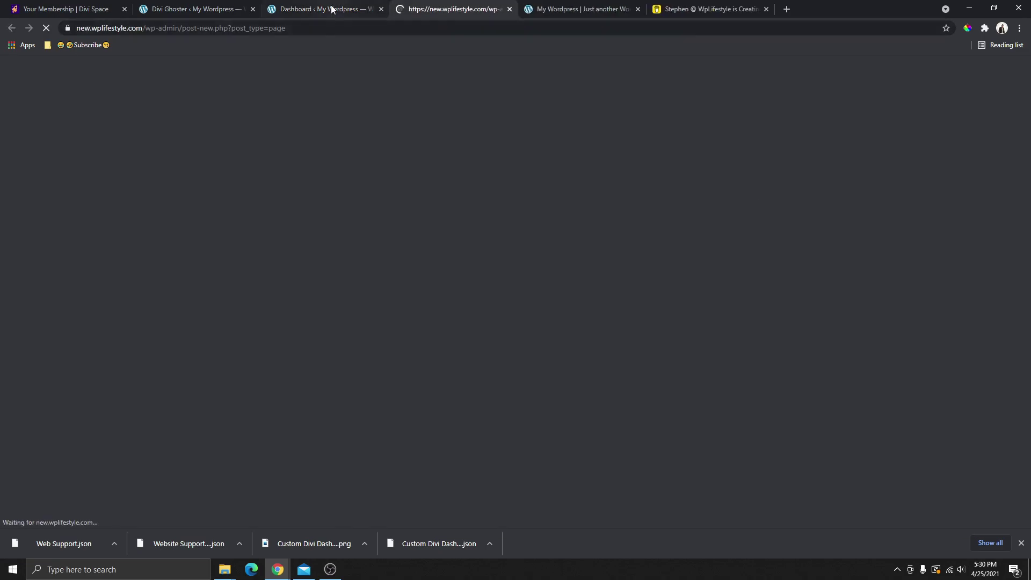
click(322, 8)
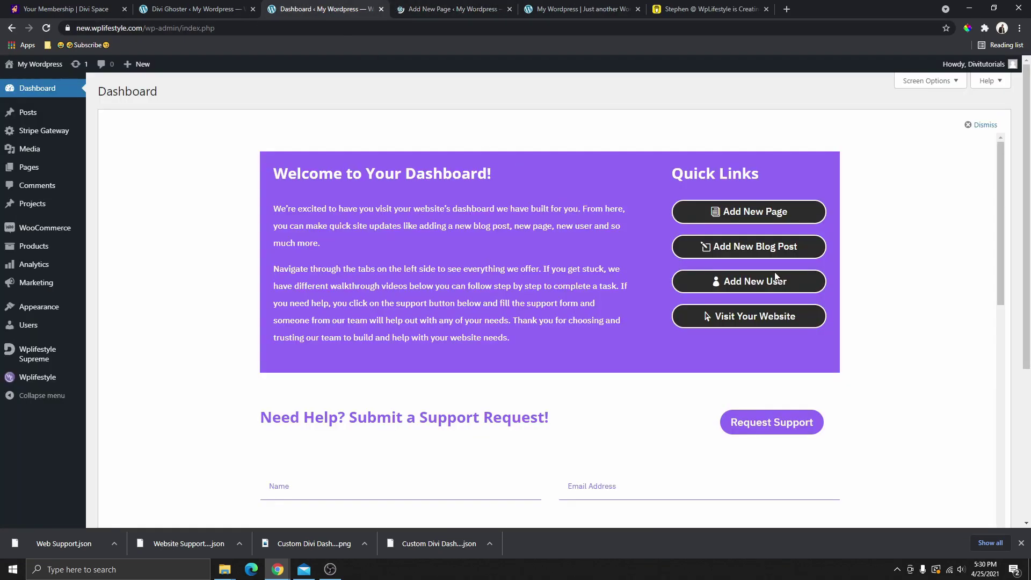
click(742, 246)
click(526, 11)
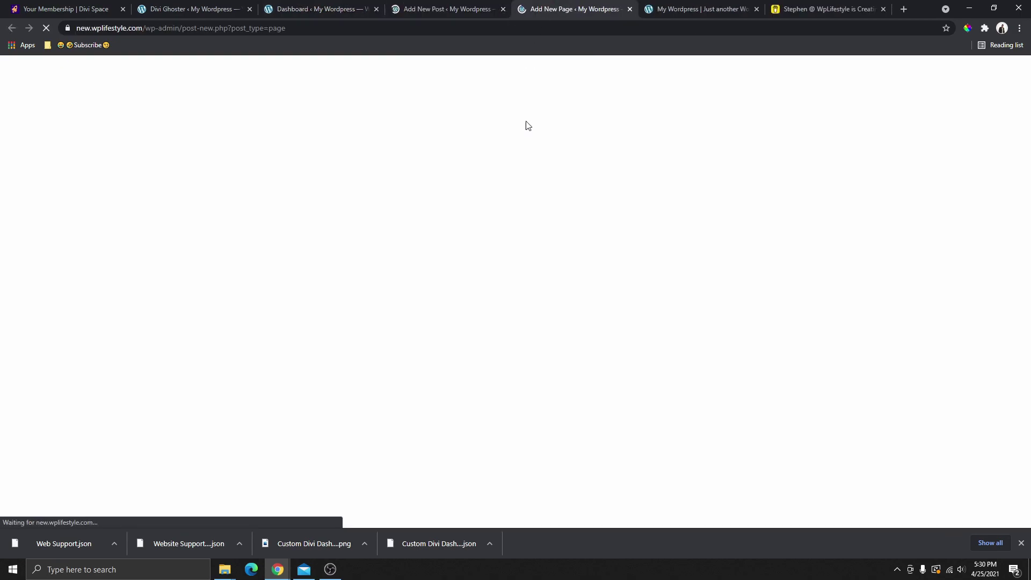
key(ctrl+w)
key(ctrl+w)
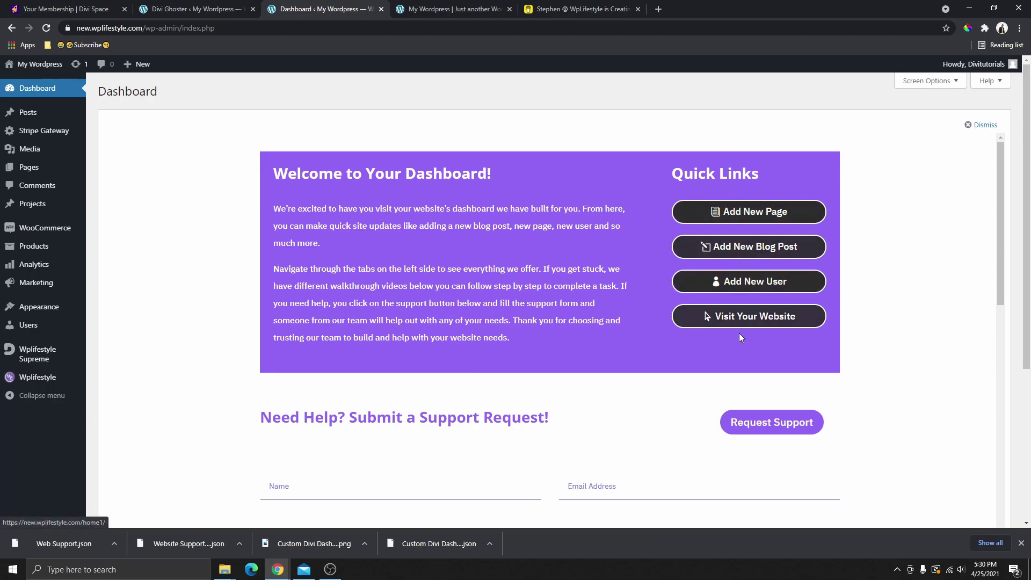
Look through the custom welcome page's walkthrough videos and its support request form
scroll(618, 310, down, 15)
scroll(616, 310, down, 1)
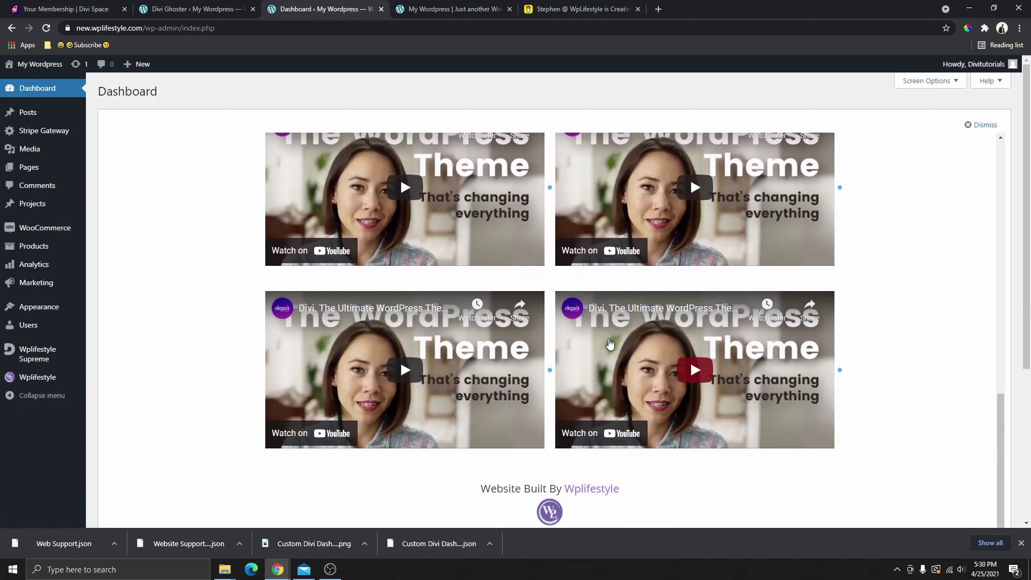
scroll(578, 471, up, 8)
scroll(519, 326, up, 5)
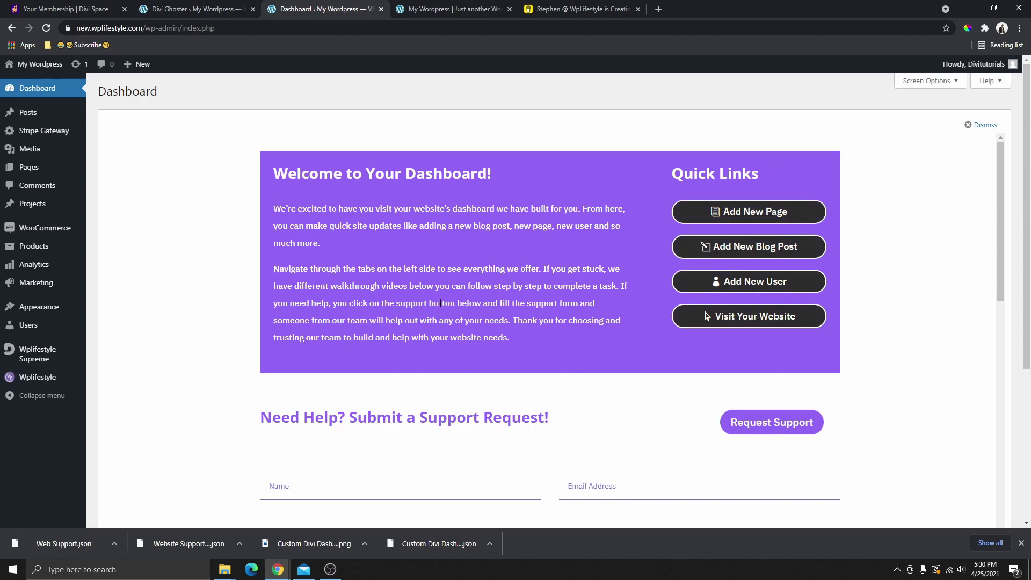
scroll(615, 375, down, 4)
click(288, 273)
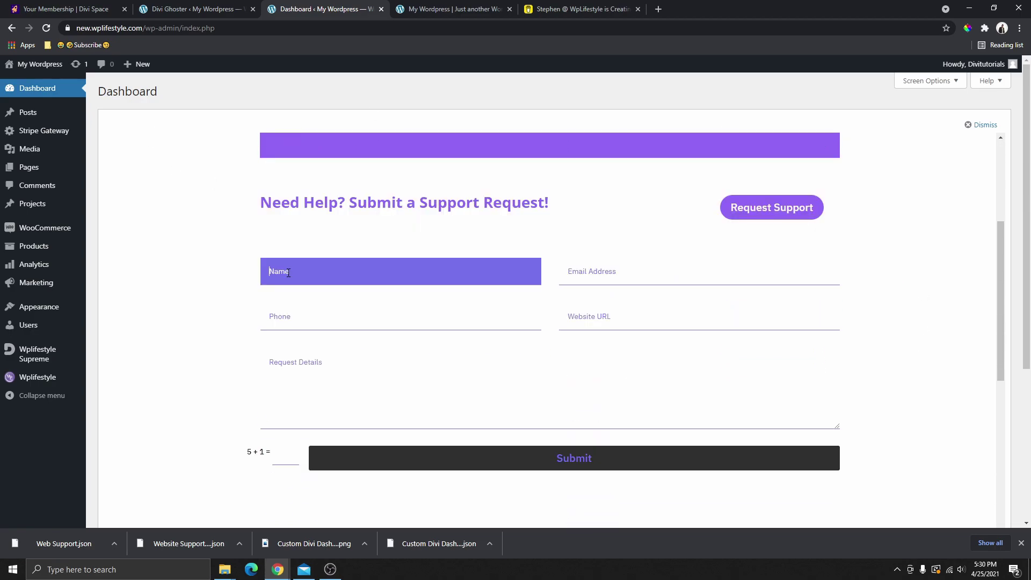
click(235, 274)
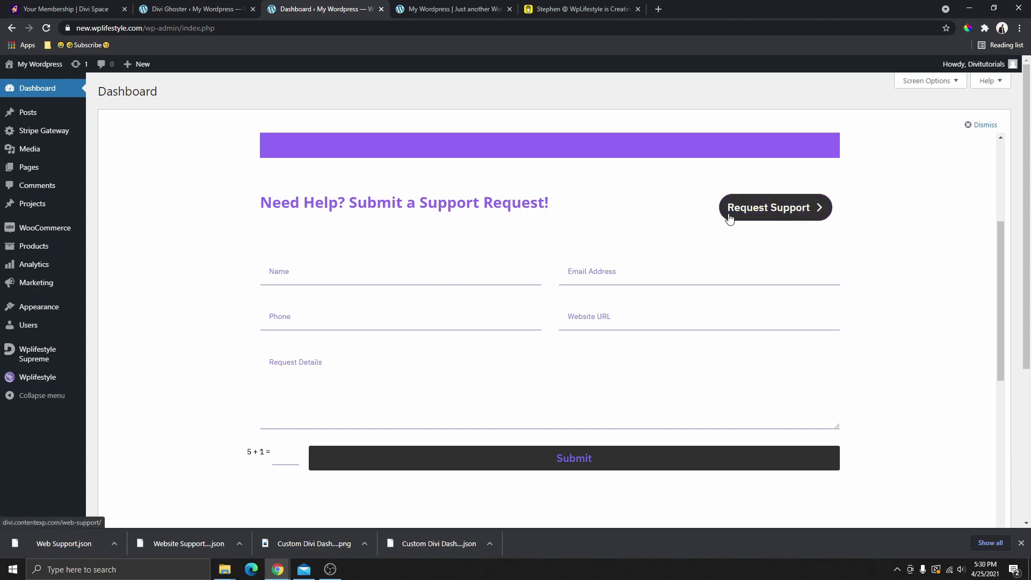
Open the Request Support page and examine the fields of its Website Support Request Form
click(772, 212)
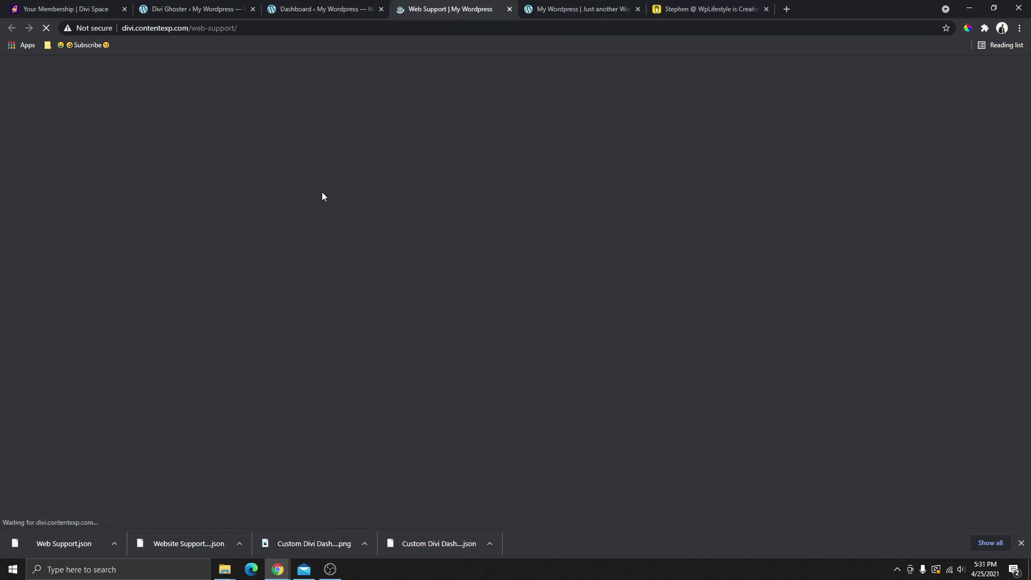
scroll(649, 341, down, 2)
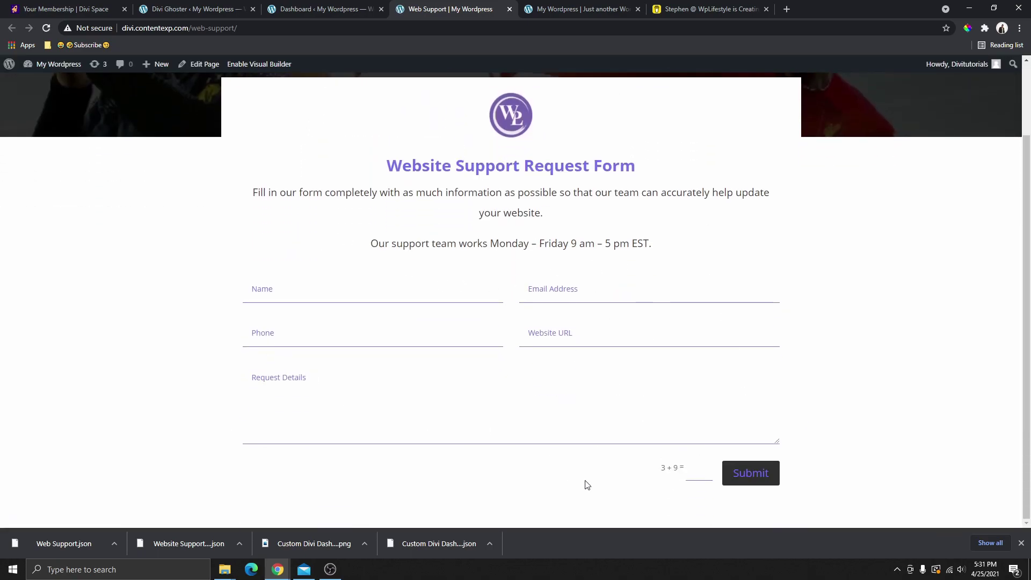
click(396, 292)
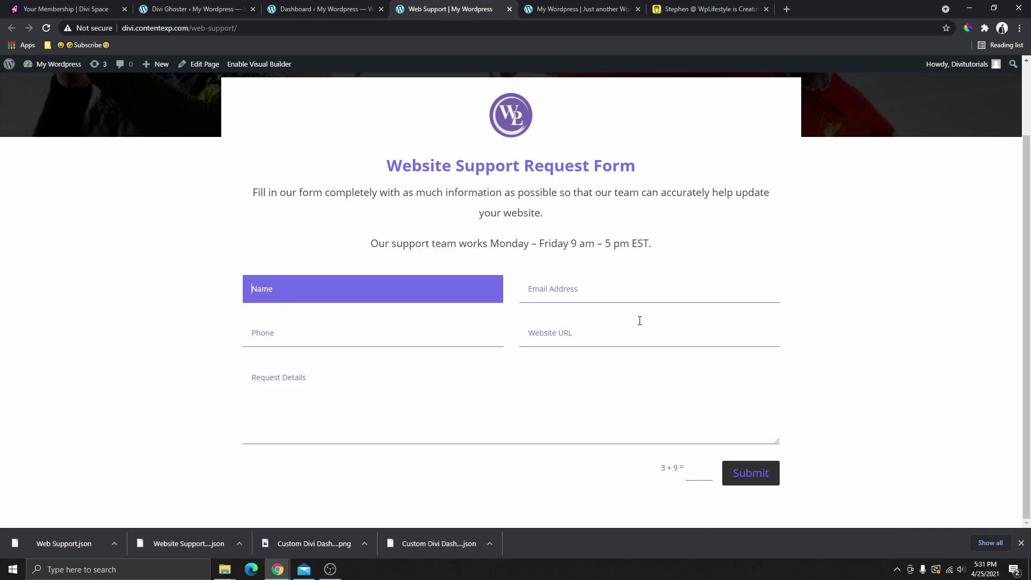
key(Tab)
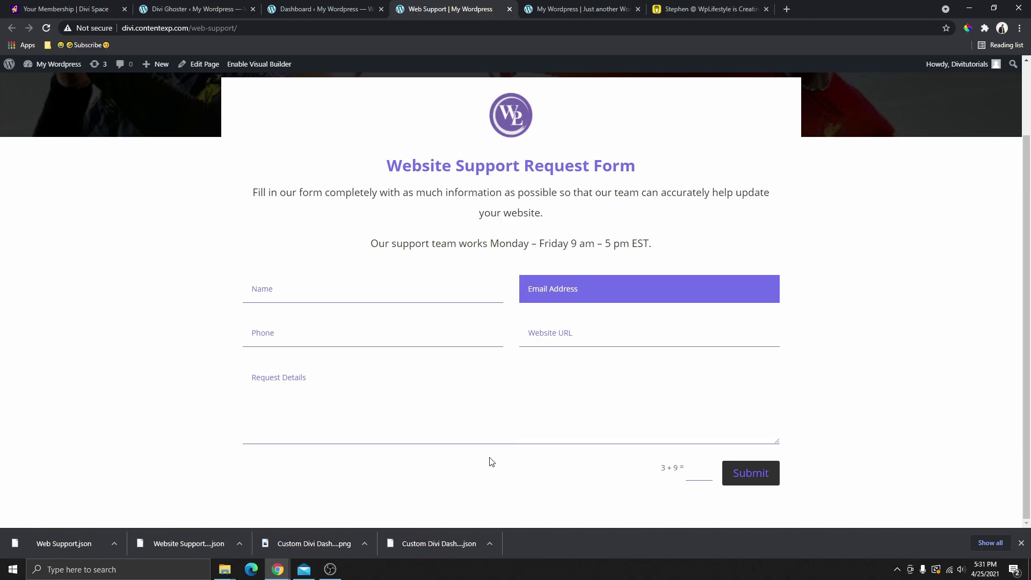
Return to the new.wplifestyle.com dashboard and check the Email Address, Name, Phone and Website URL fields of the embedded support form
key(ctrl+shift+Tab)
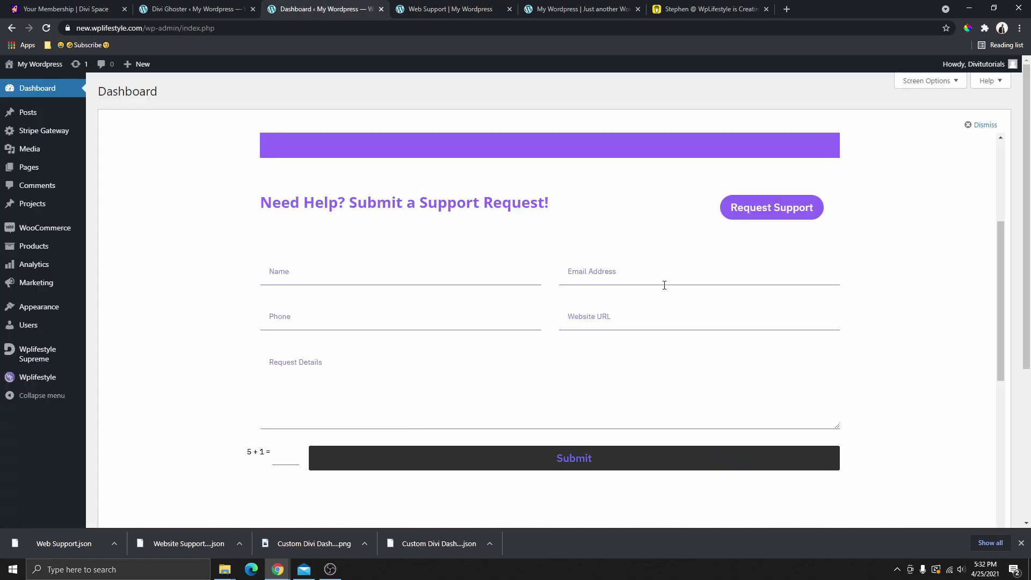
click(664, 279)
click(435, 279)
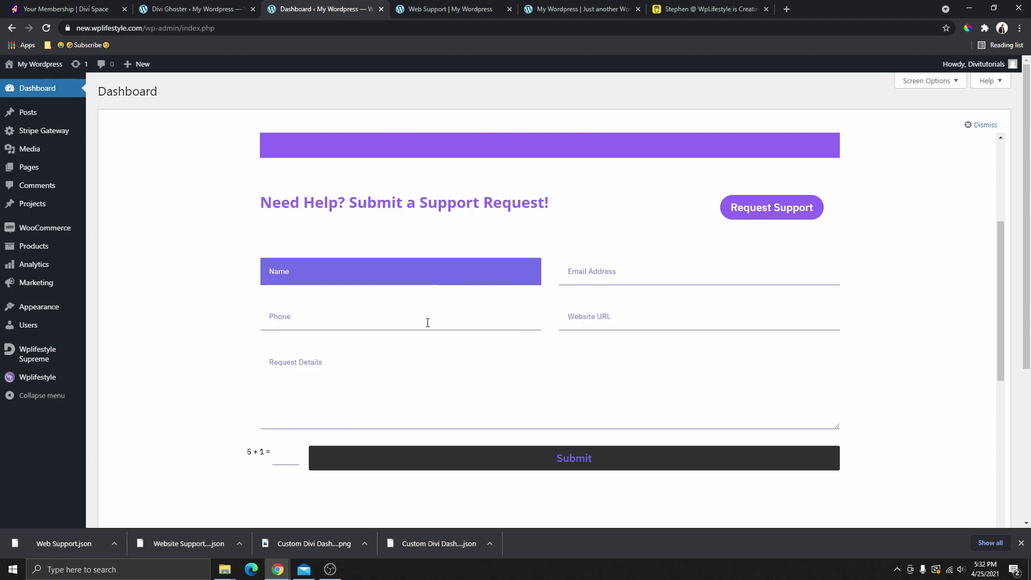
click(436, 325)
click(638, 320)
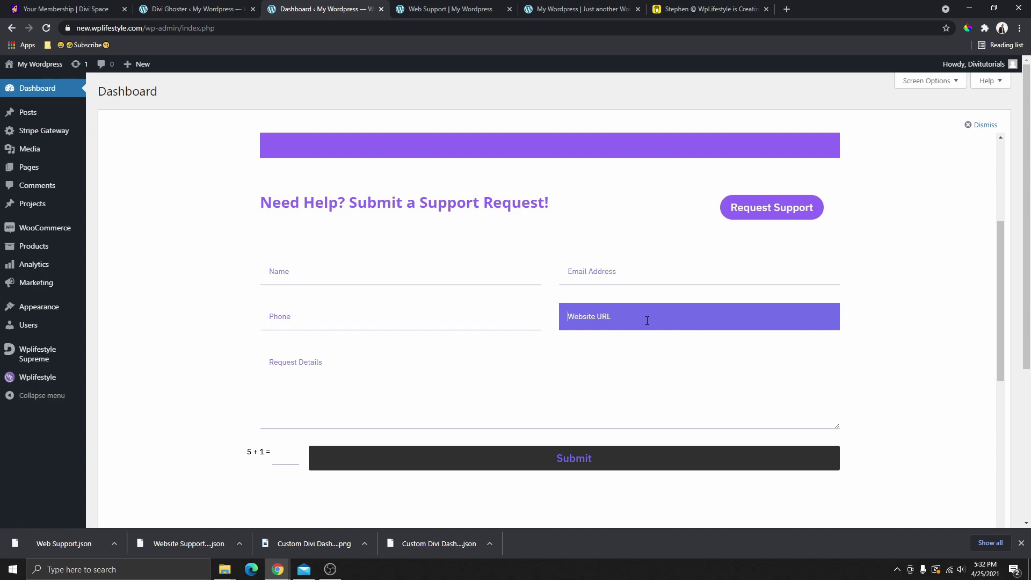
Compare the dashboard's embedded support form and its Request Support link with the Website Support Request Form on the Web Support page
click(618, 275)
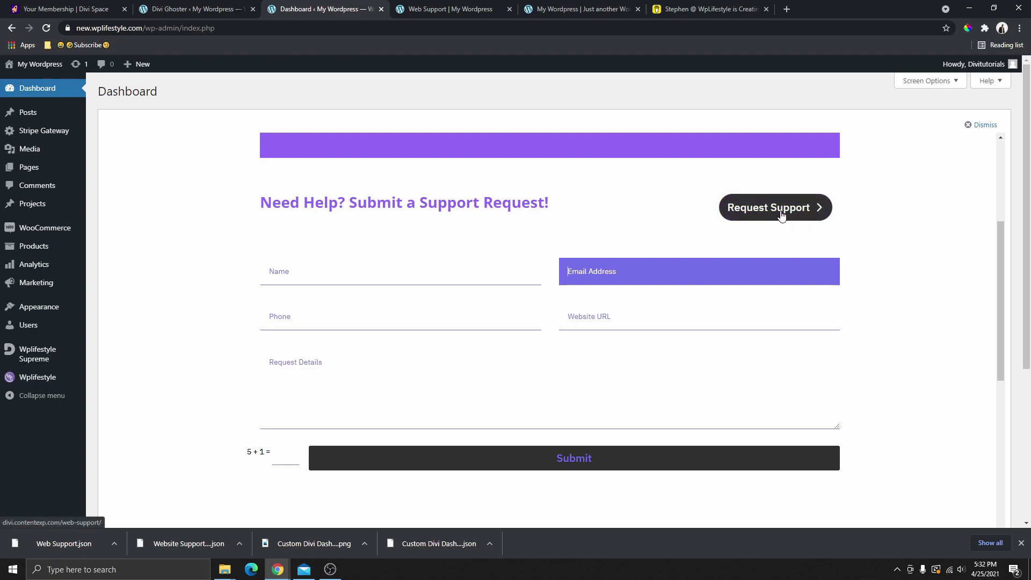
click(478, 6)
scroll(553, 220, up, 2)
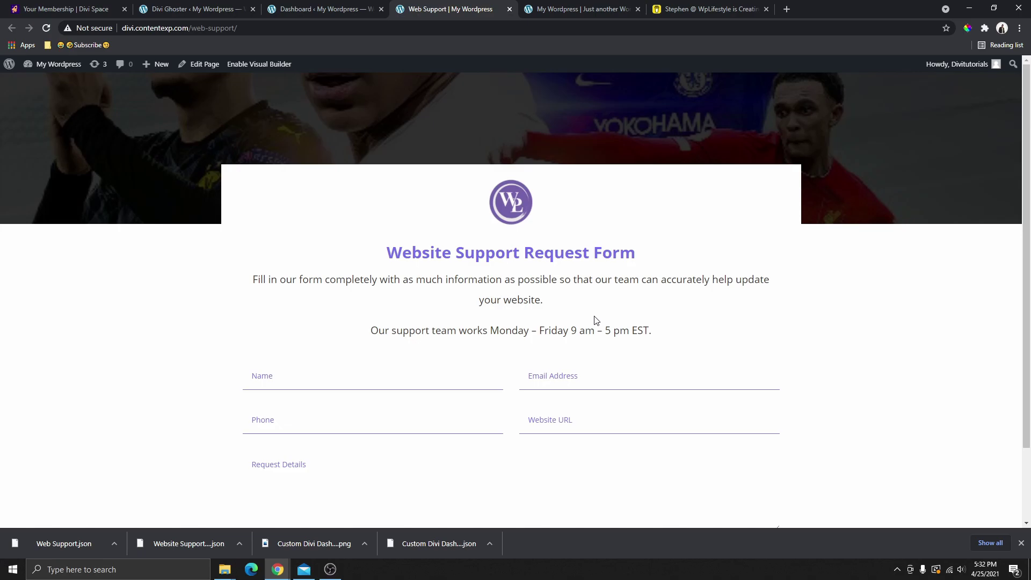
click(339, 11)
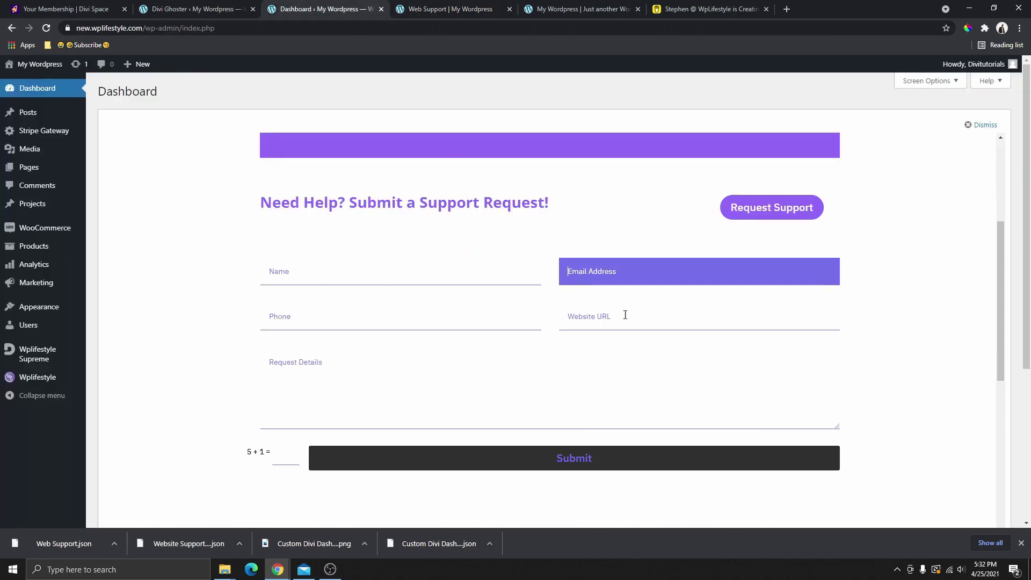
click(472, 9)
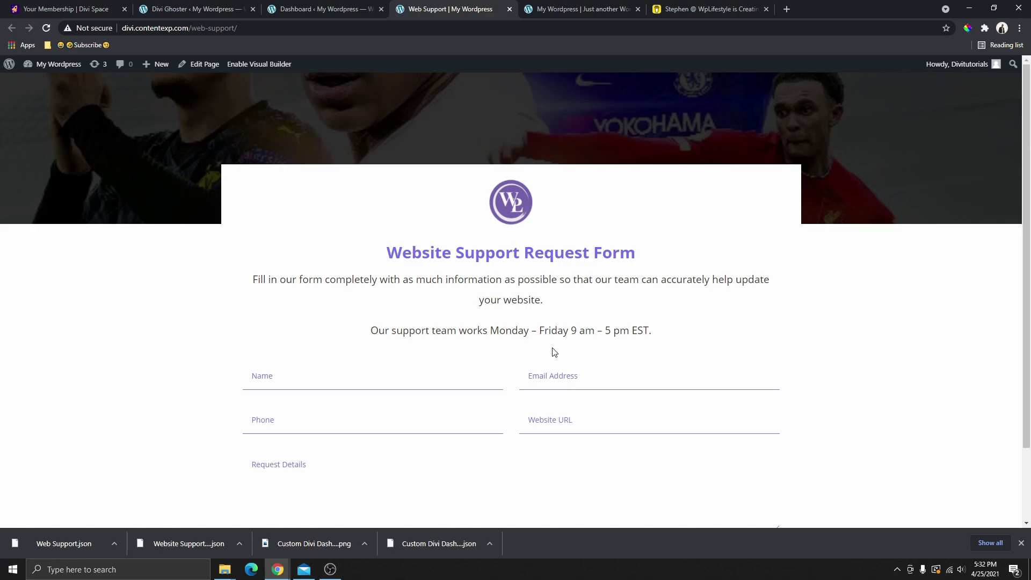
click(309, 11)
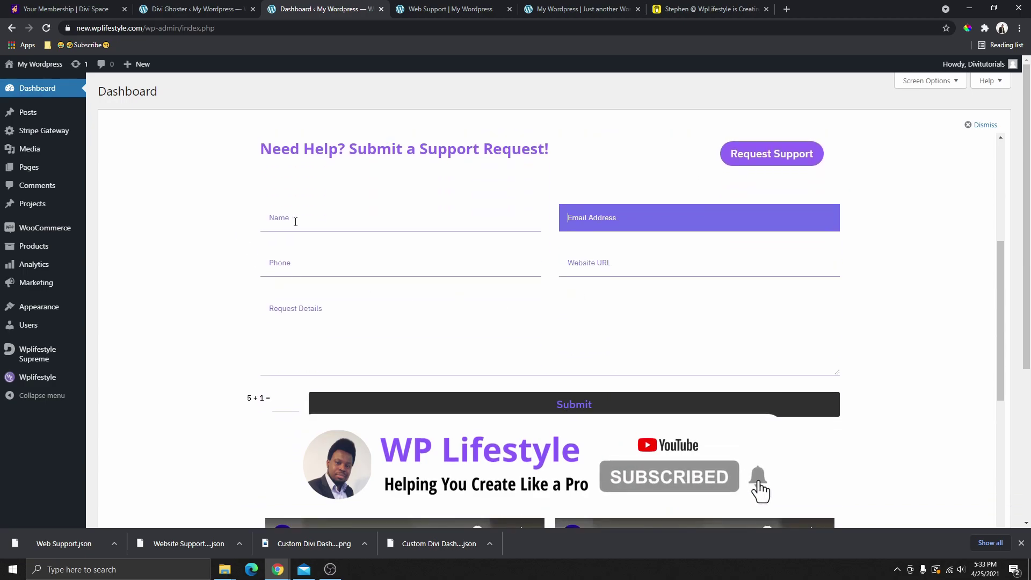
click(295, 221)
scroll(444, 306, up, 2)
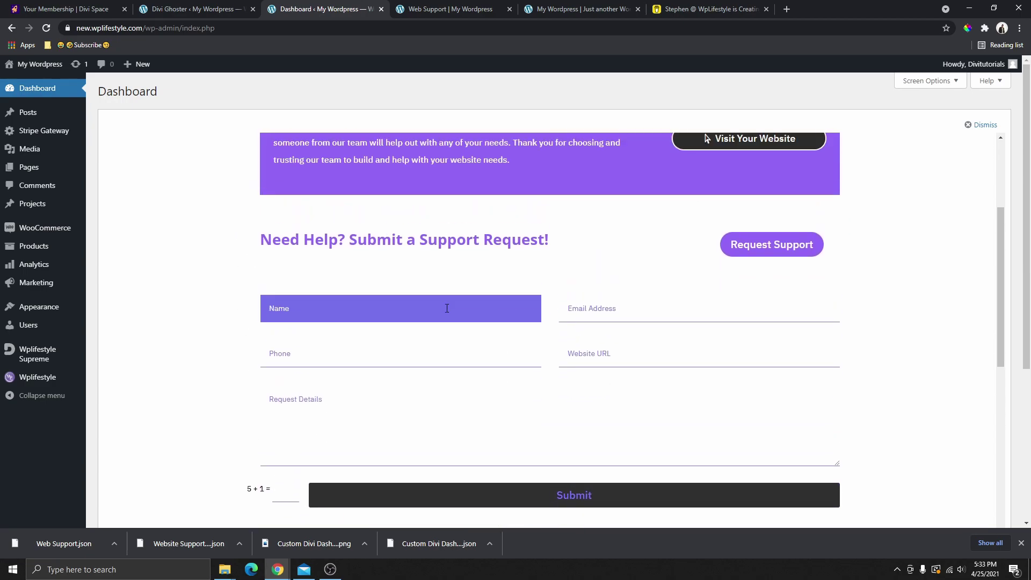
scroll(881, 322, down, 1)
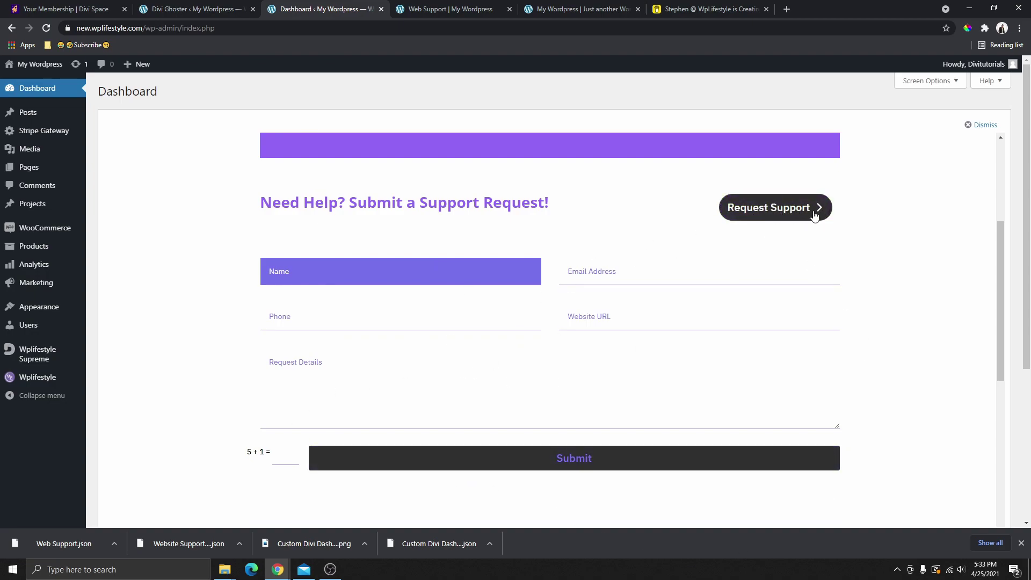
scroll(738, 274, down, 1)
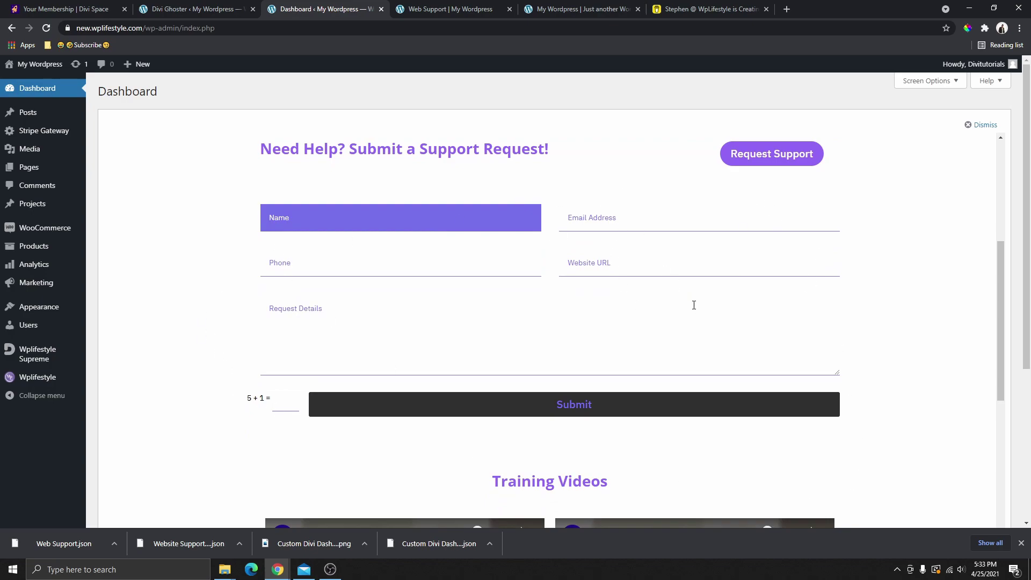
Look through the Training Videos section and the footer credit of the custom welcome page, then return to the welcome message
scroll(694, 305, down, 6)
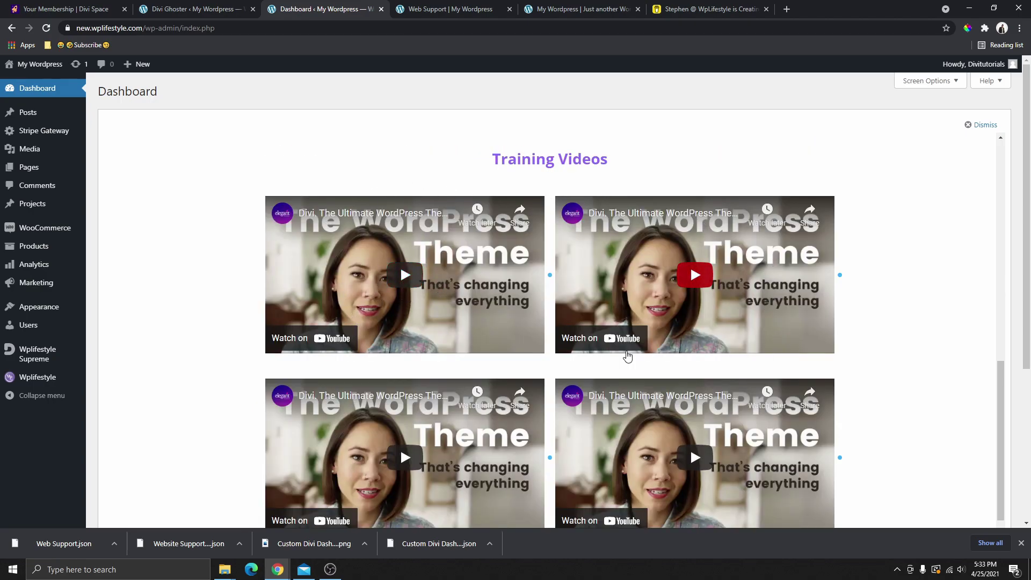
scroll(498, 304, down, 2)
scroll(470, 325, up, 3)
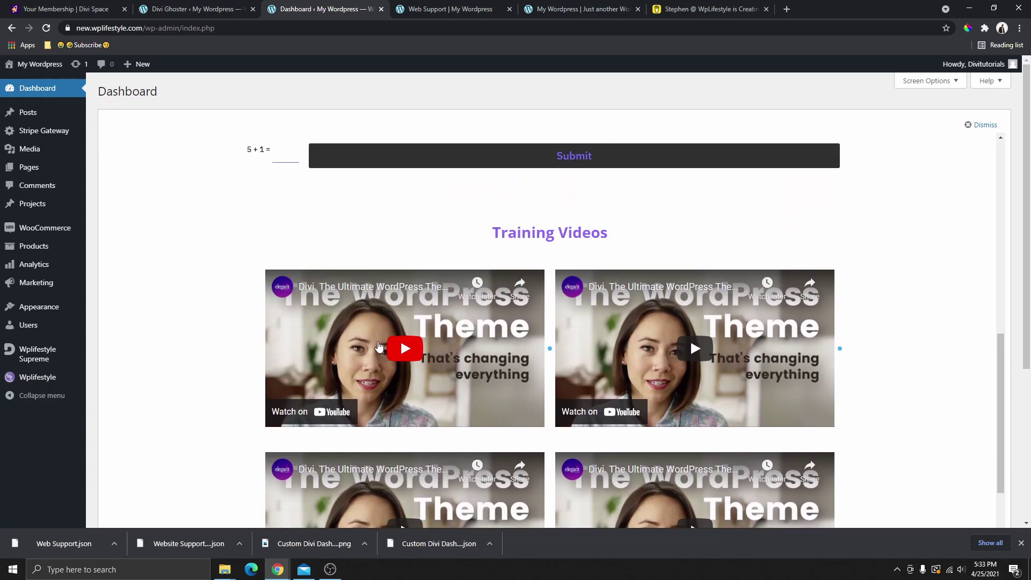
scroll(470, 324, down, 1)
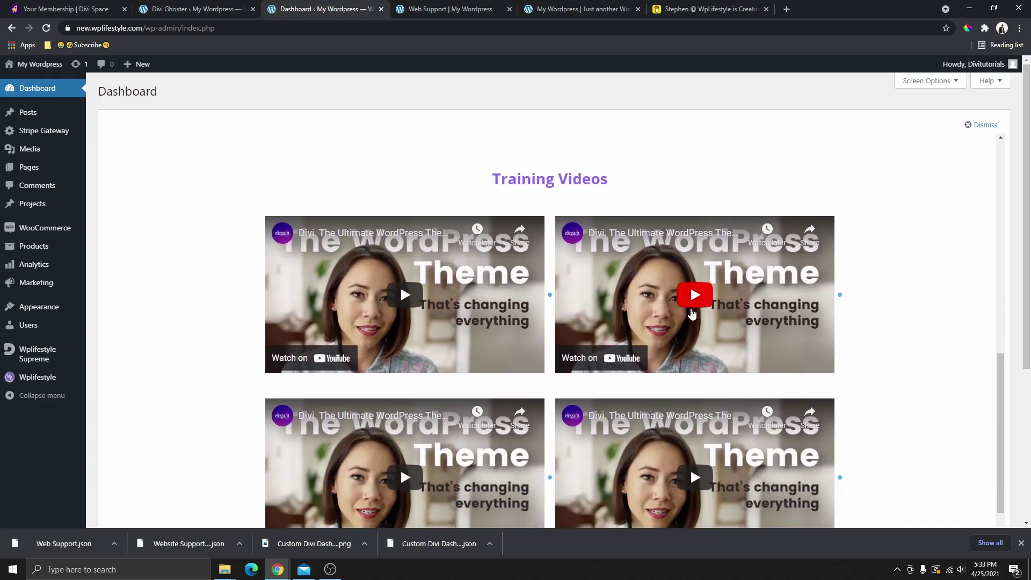
scroll(558, 428, down, 2)
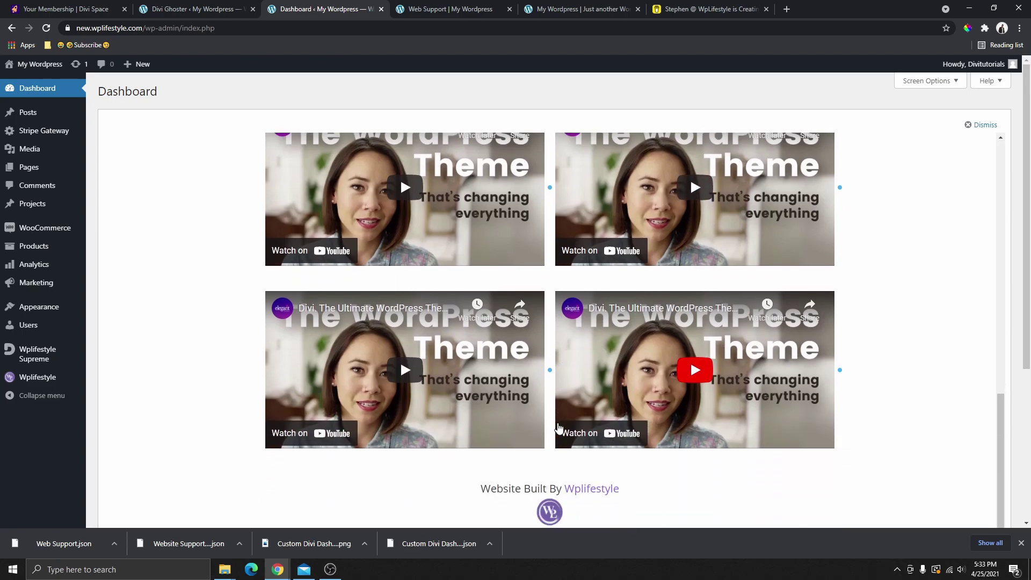
scroll(512, 471, up, 3)
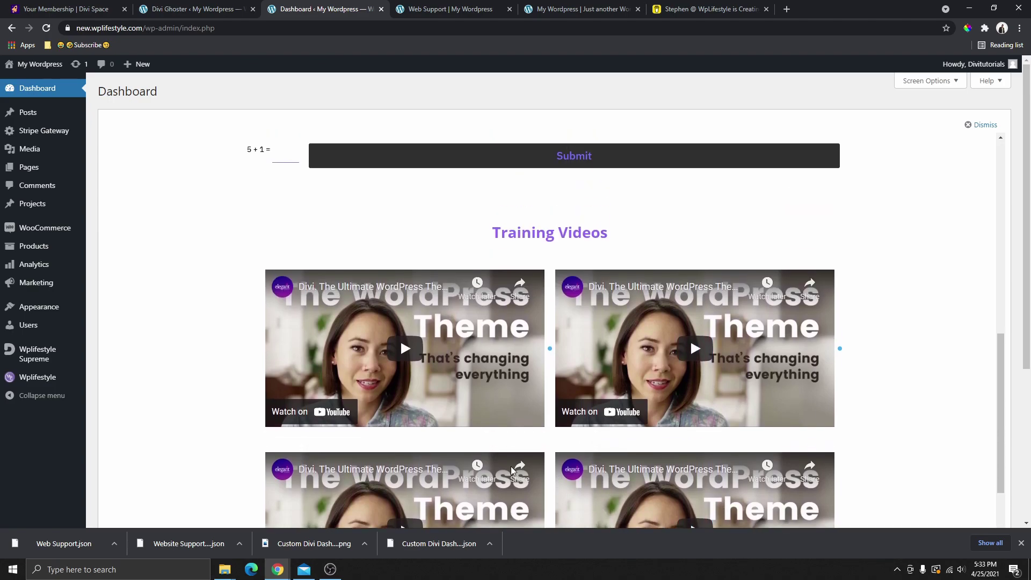
scroll(512, 471, up, 5)
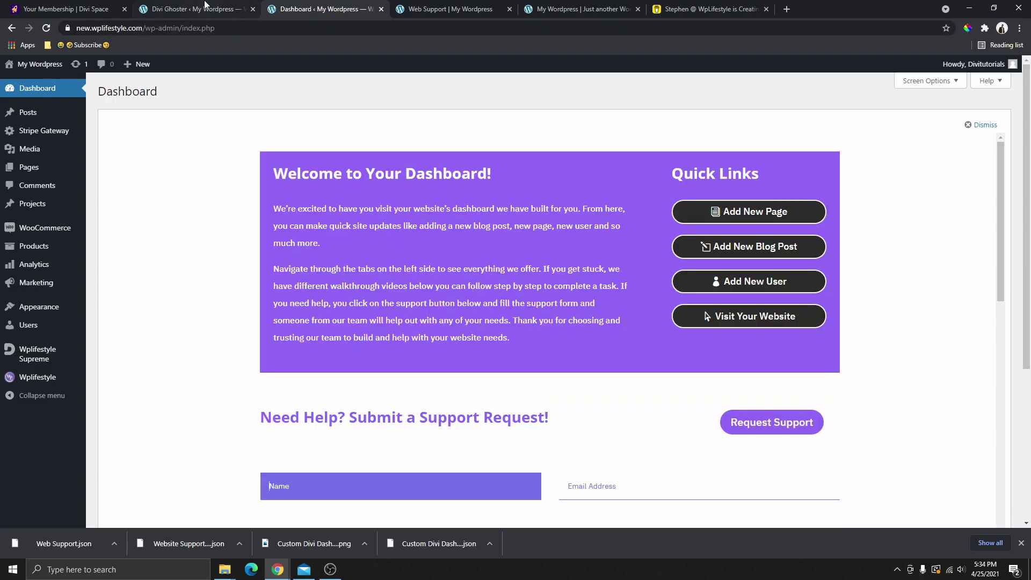
Check the Admin Dashboard Welcome Page layout choices in Divi Ghoster against the finished welcome page on new.wplifestyle.com
click(194, 8)
click(369, 244)
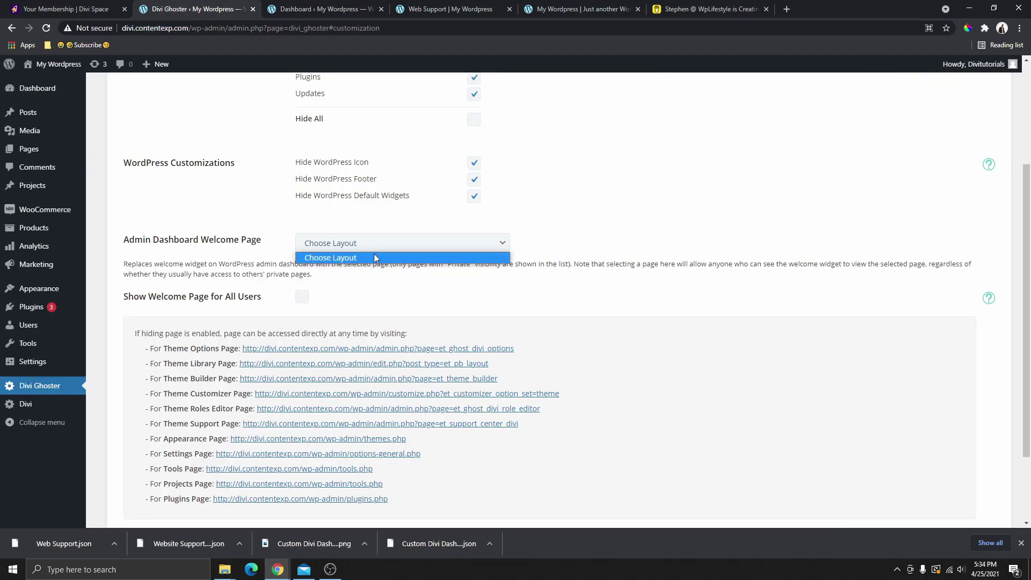
click(320, 9)
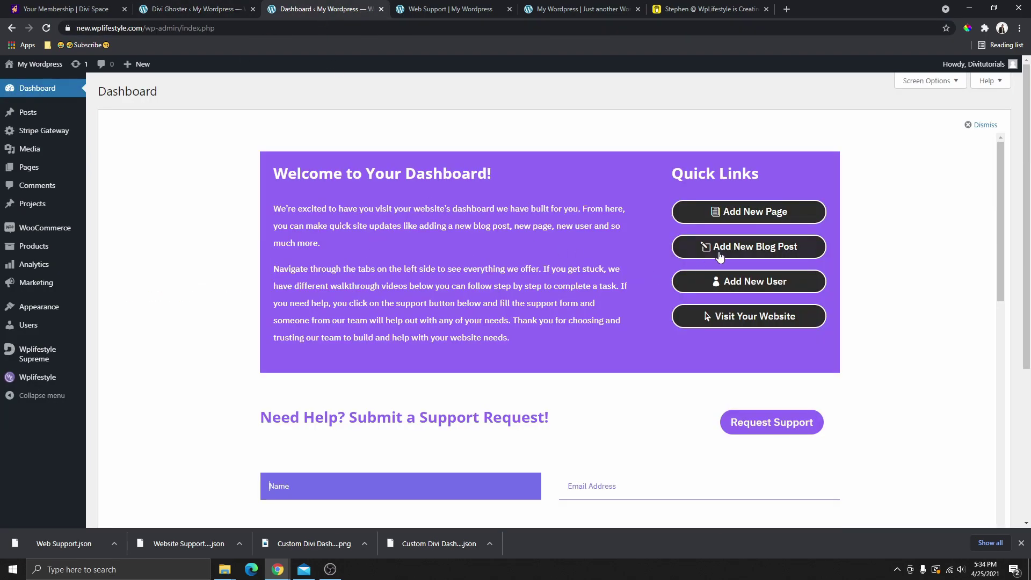
key(ctrl+shift+Tab)
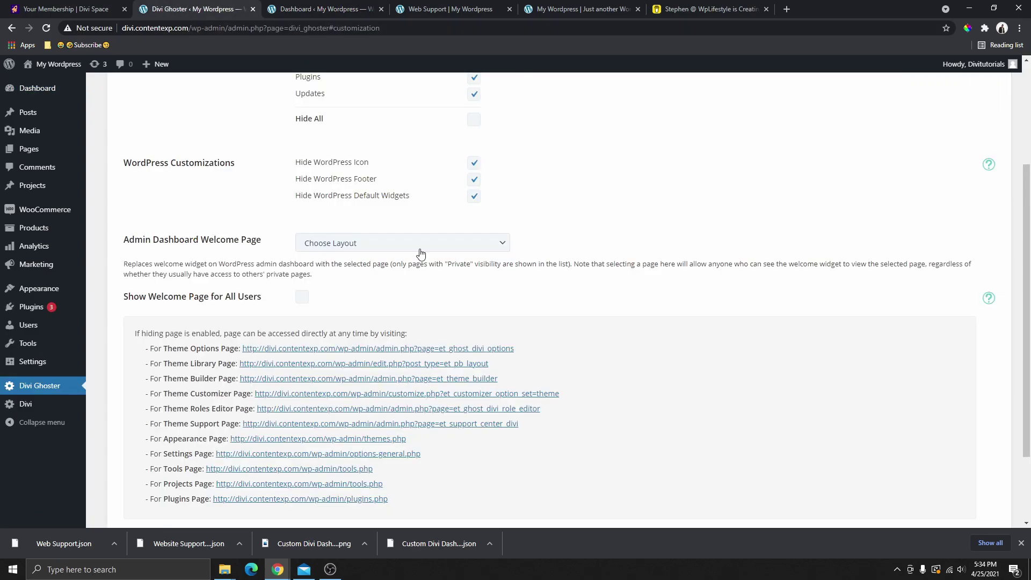
click(359, 242)
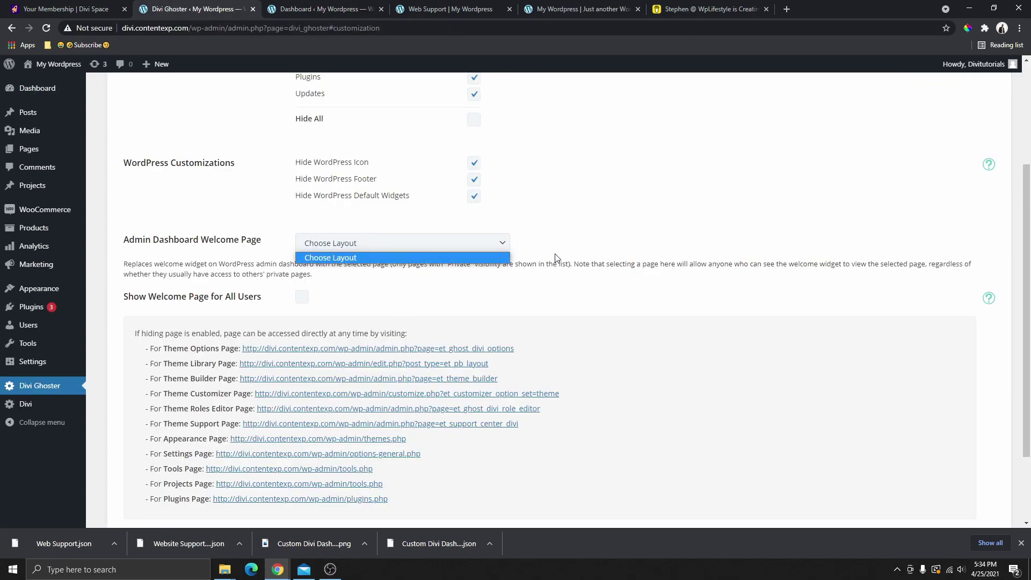
key(ctrl+Tab)
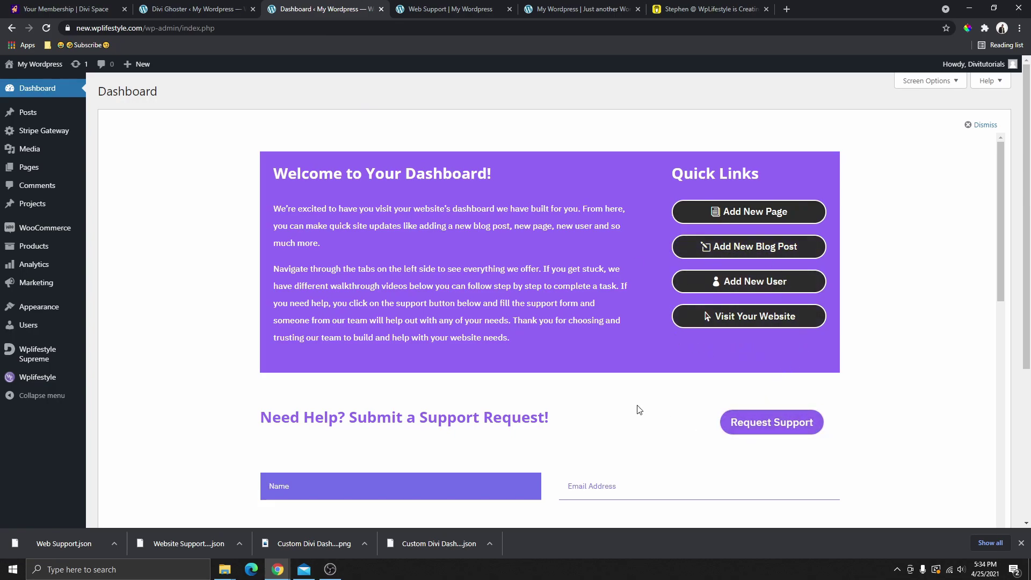
click(212, 6)
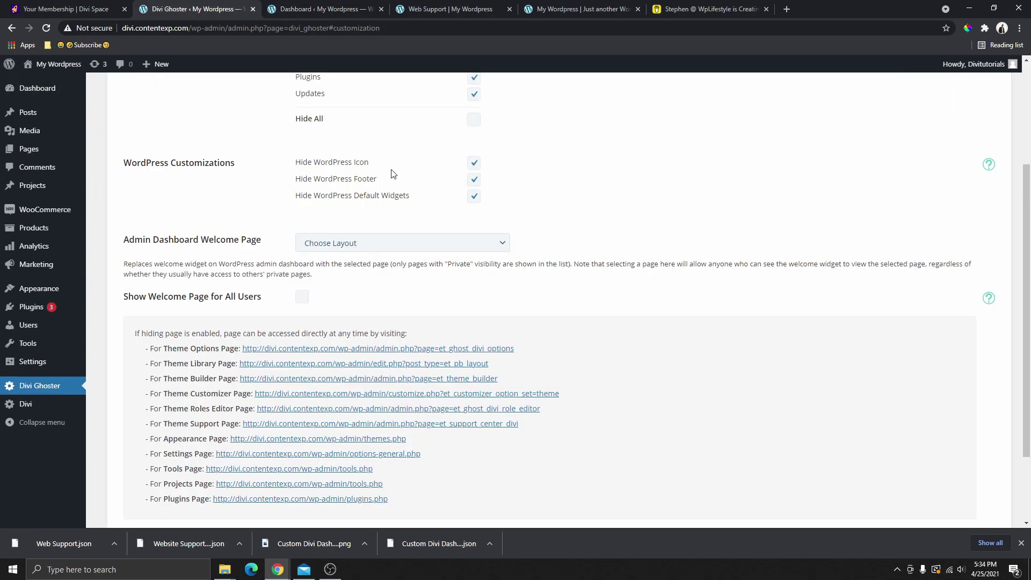
click(692, 7)
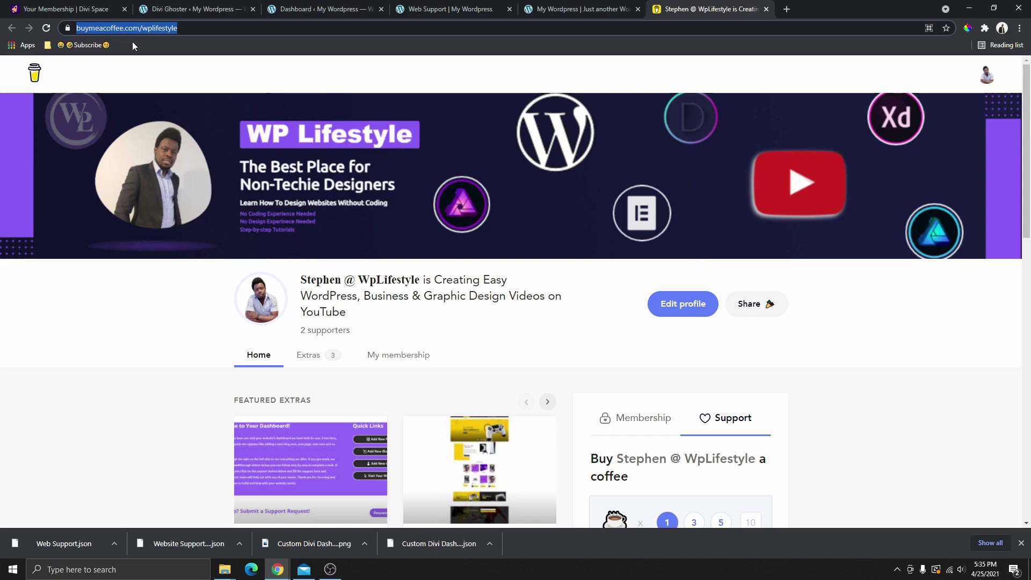
click(181, 30)
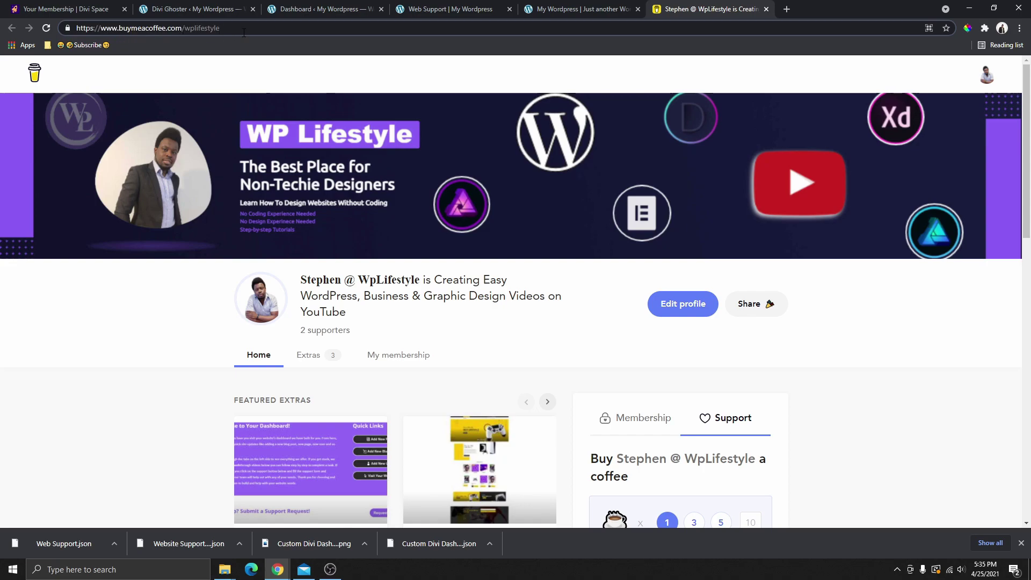
key(ctrl+shift+Left)
key(ctrl+shift+Left)
key(ctrl+shift+Left)
key(ctrl+shift+Left)
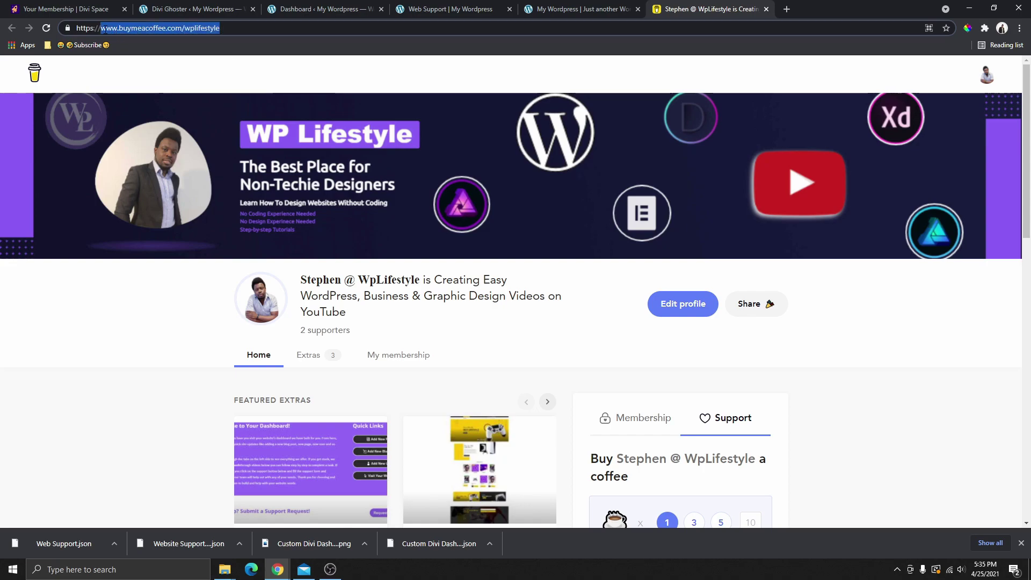
mouse_move(424, 155)
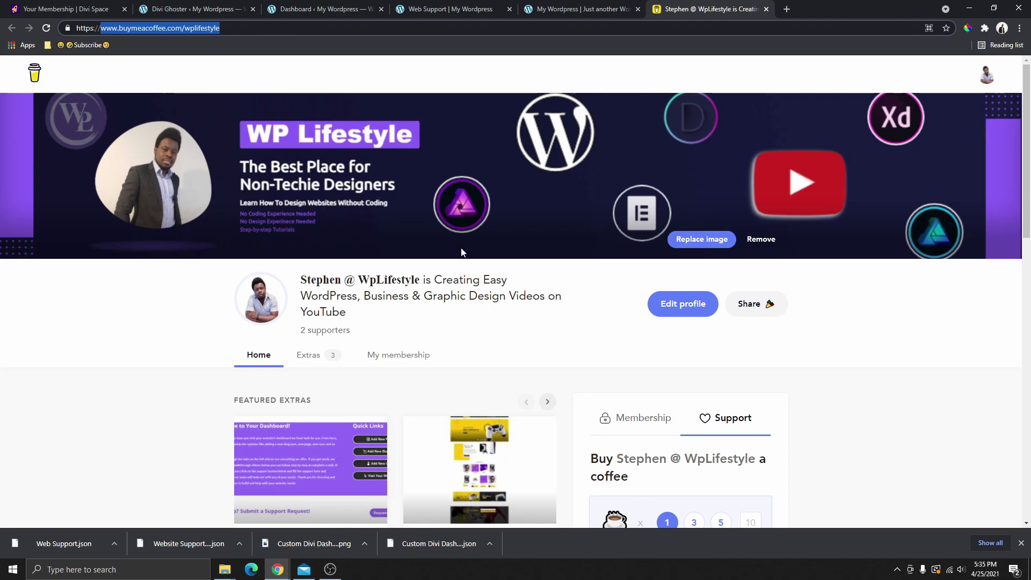
View the details of the Custom Divi Client Dashboard for WordPress extra and close them
scroll(391, 333, down, 4)
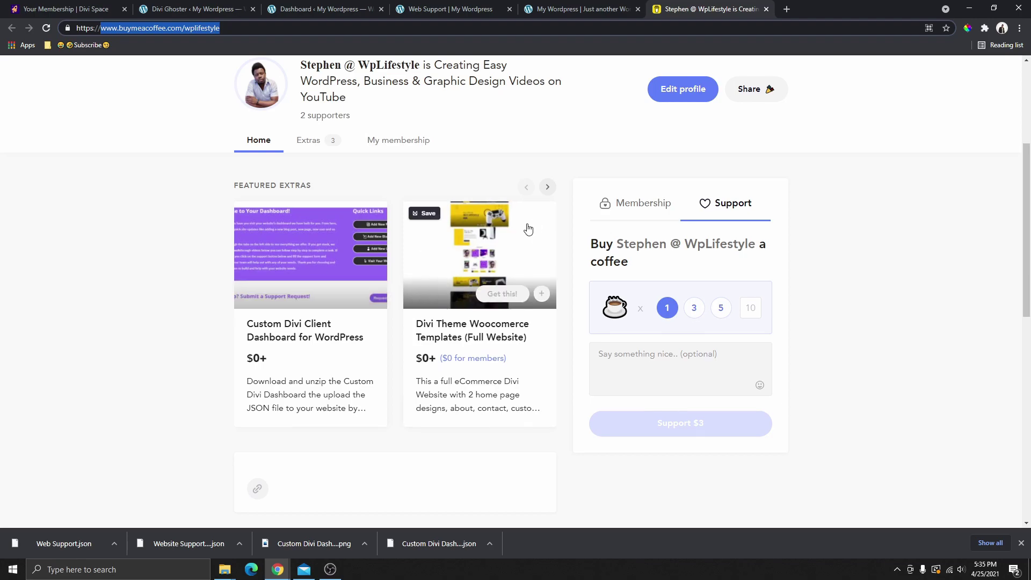
click(297, 332)
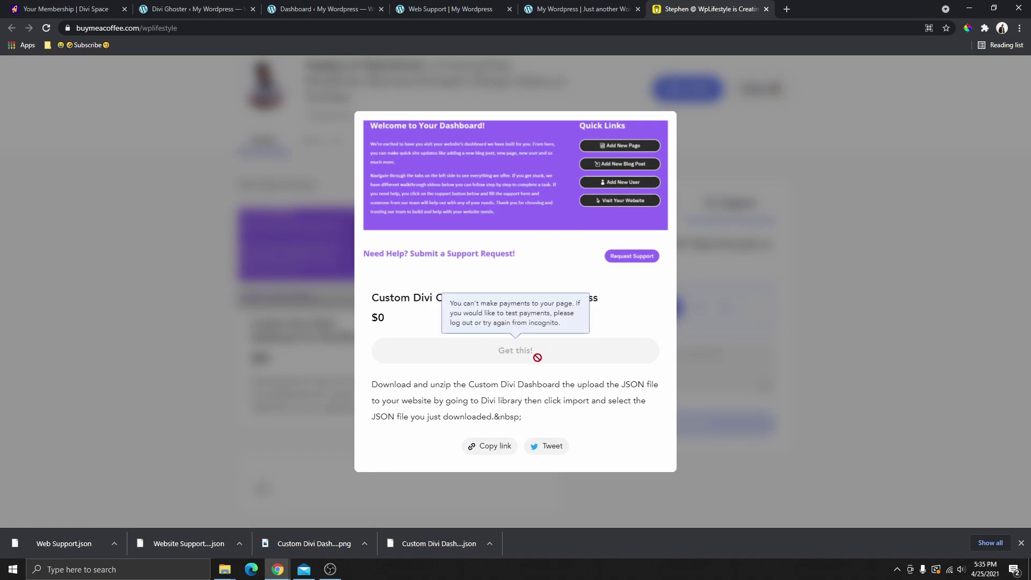
mouse_move(521, 355)
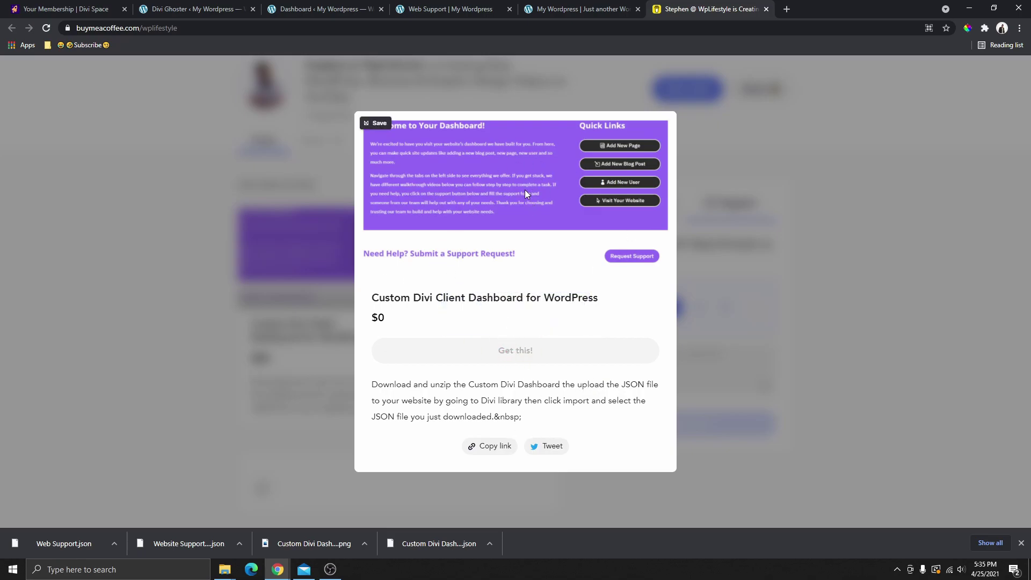
click(853, 151)
click(988, 77)
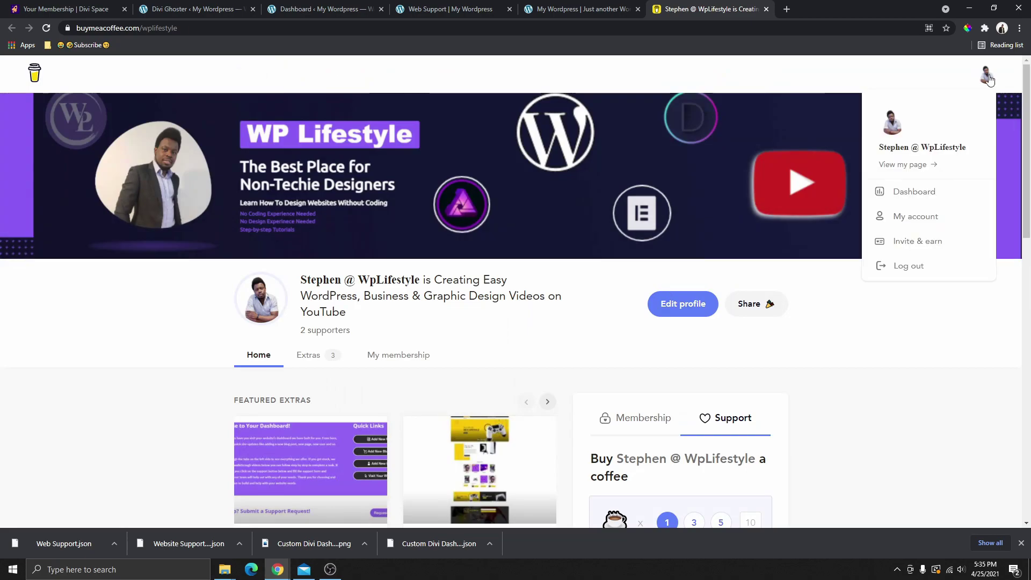
click(926, 264)
click(224, 28)
click(224, 27)
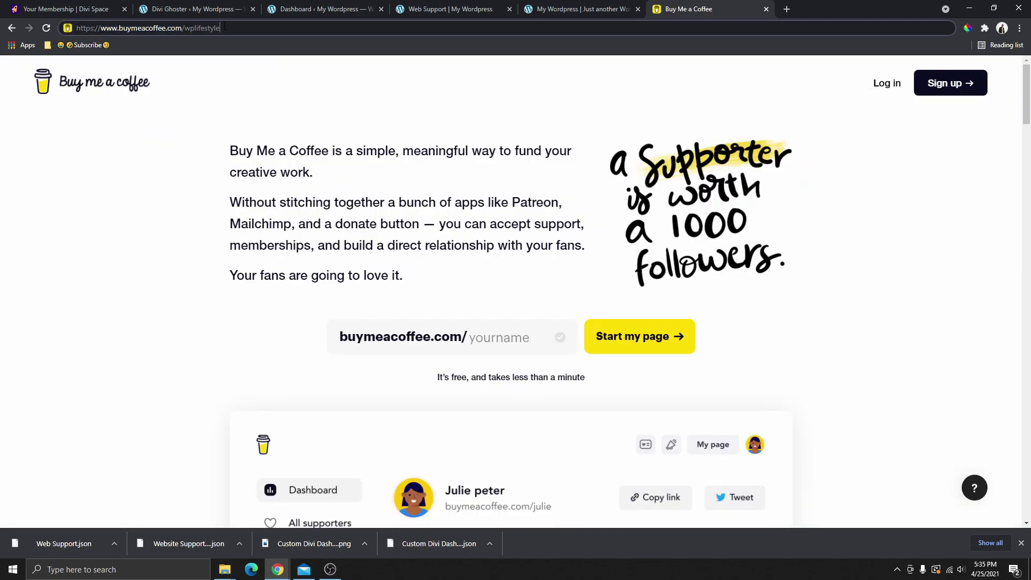
drag(224, 27, 100, 28)
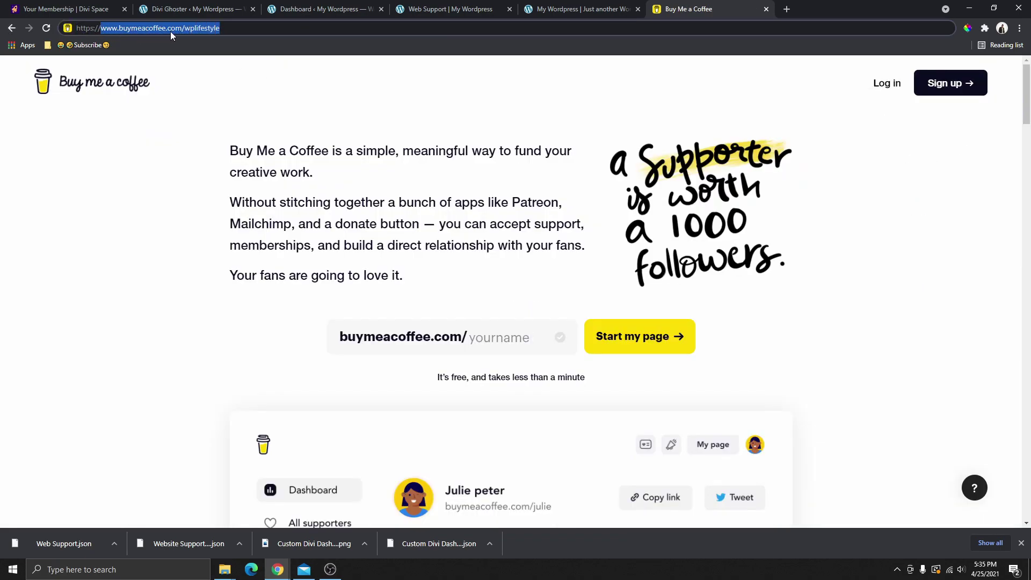
click(231, 29)
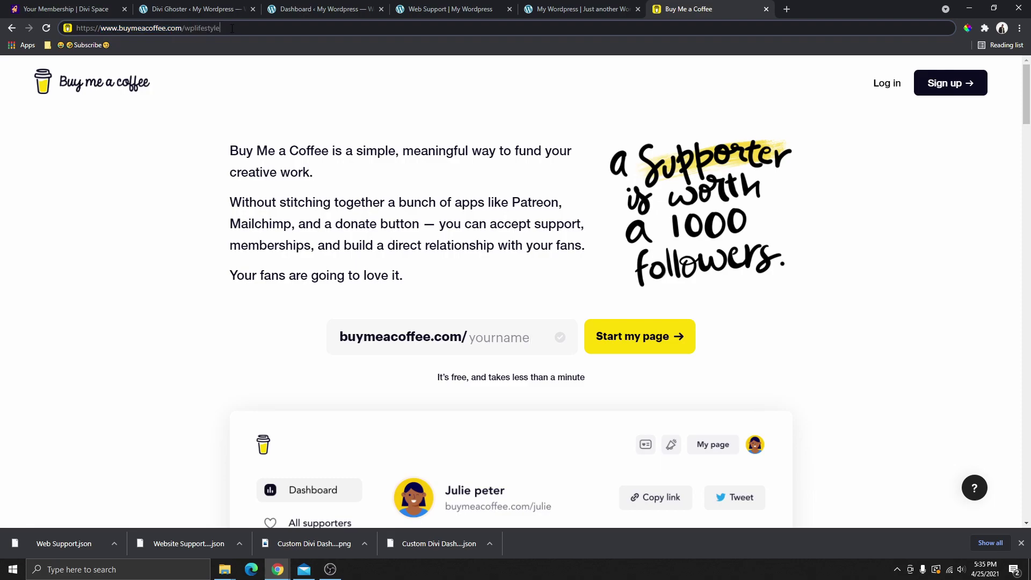
key(Return)
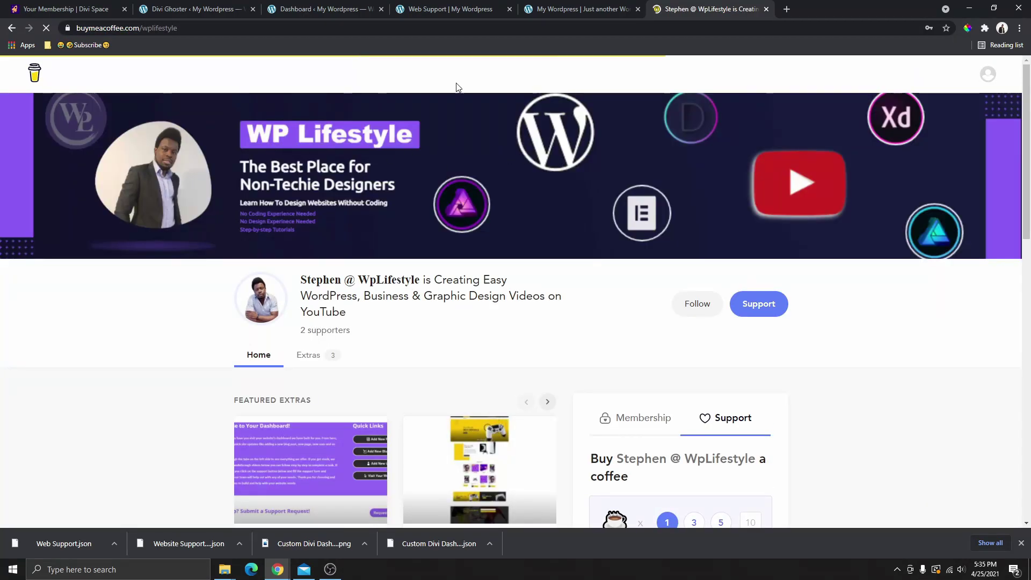
Open the checkout form for the Custom Divi Client Dashboard for WordPress extra and highlight its fair price label
scroll(438, 188, down, 6)
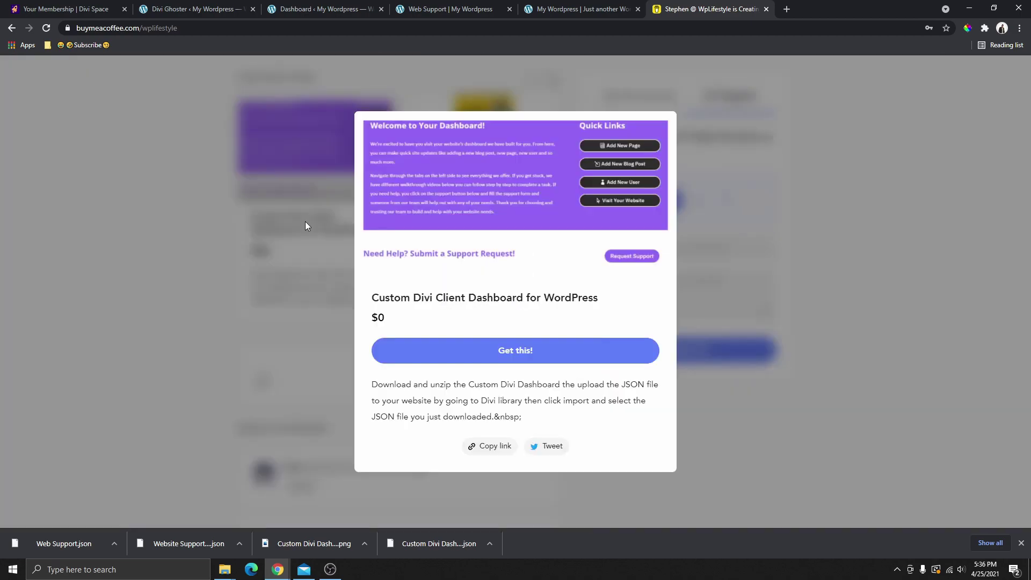
click(304, 220)
click(523, 354)
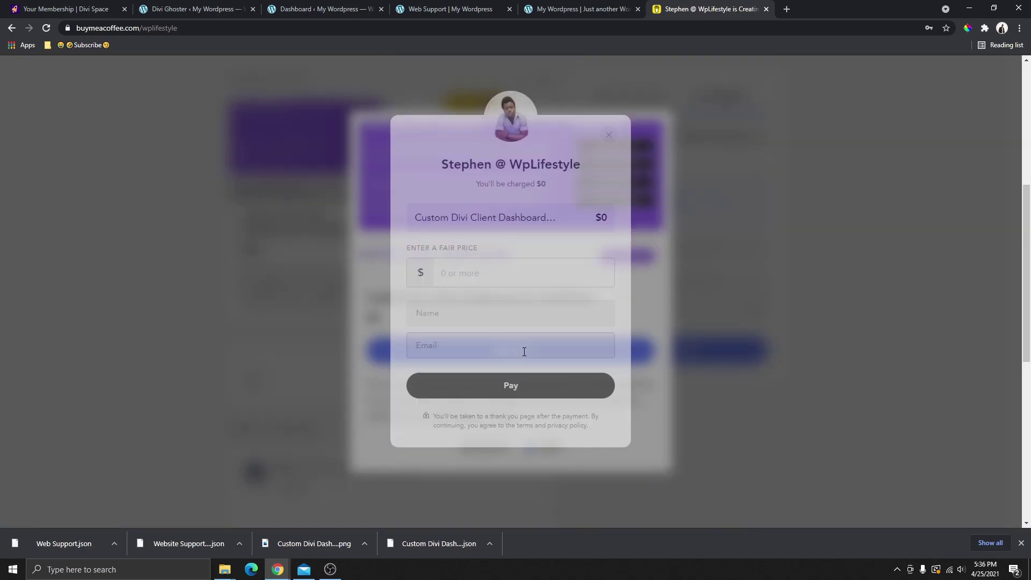
triple_click(483, 259)
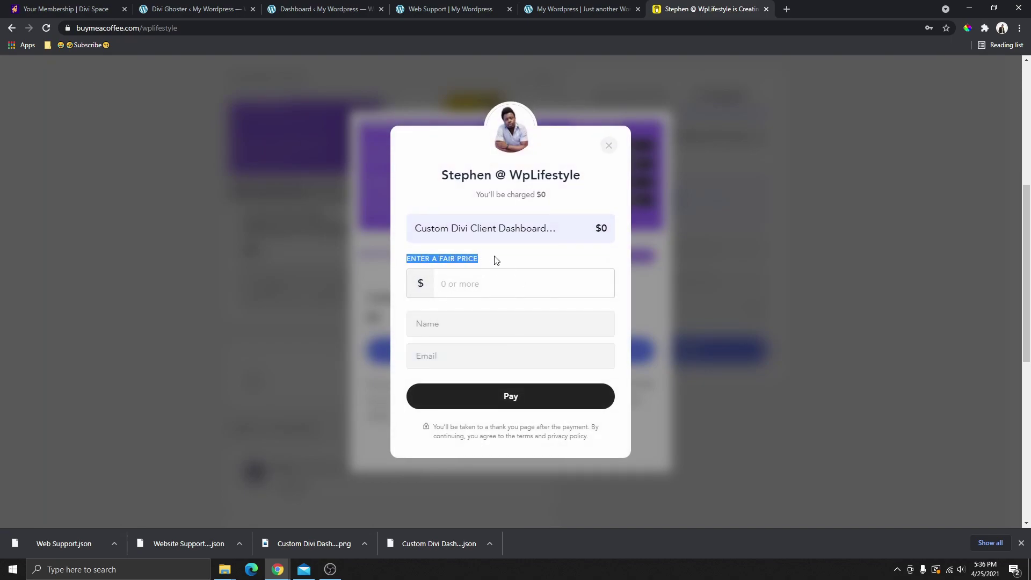
Enter a fair price of 0 for the Custom Divi Client Dashboard and close the checkout form without paying
click(496, 261)
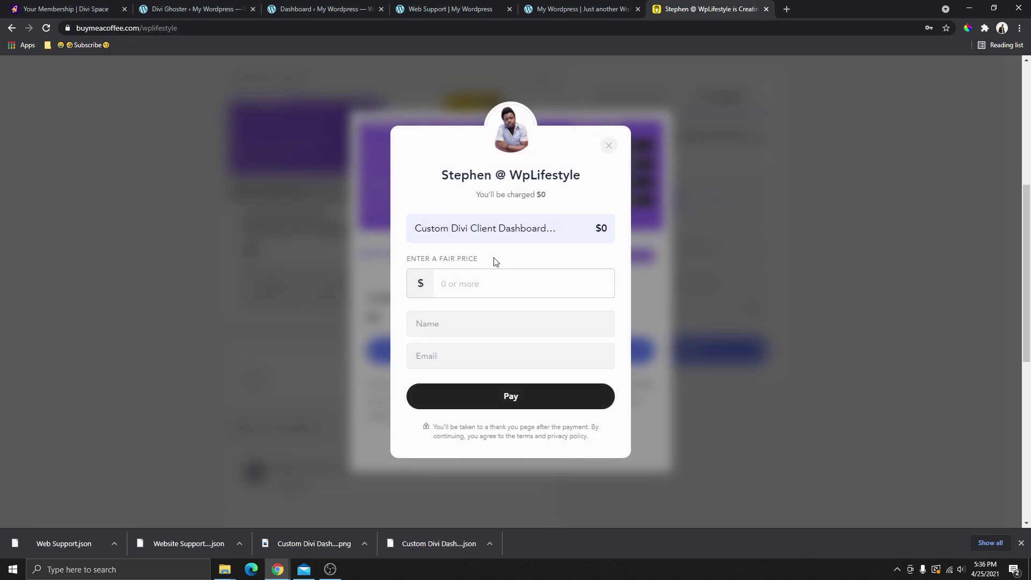
click(439, 283)
text(0)
scroll(623, 269, down, 2)
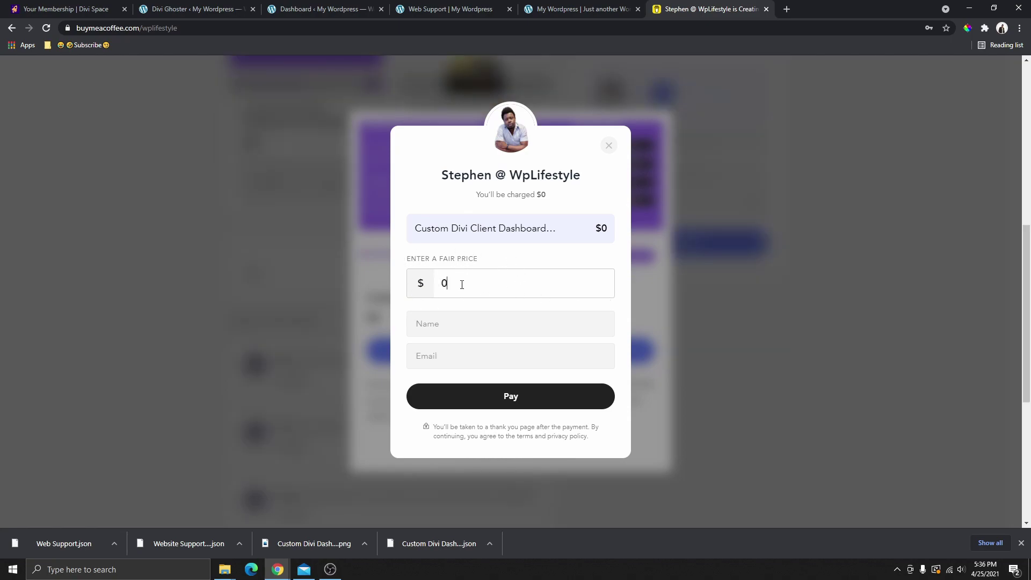
click(467, 355)
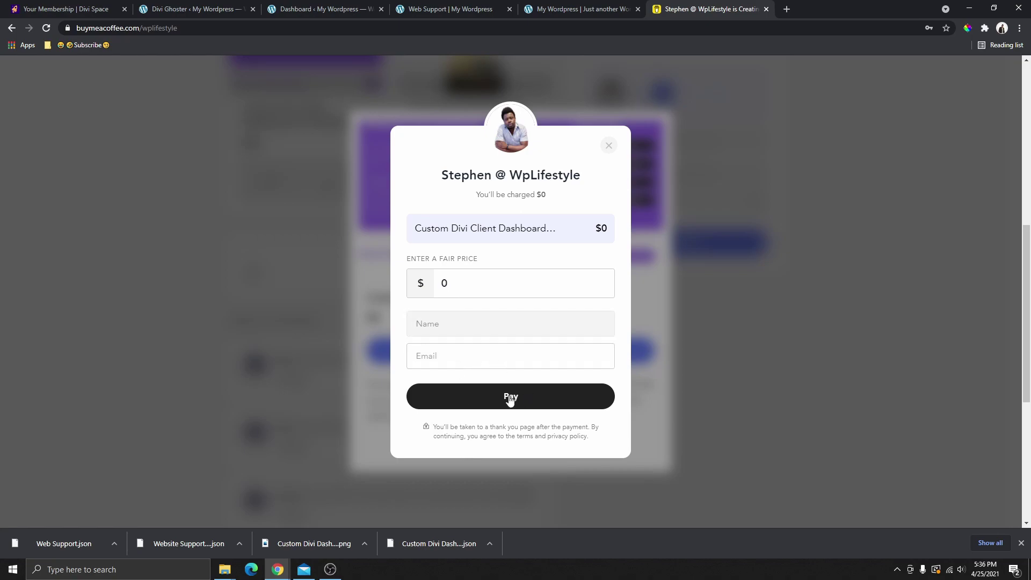
click(334, 235)
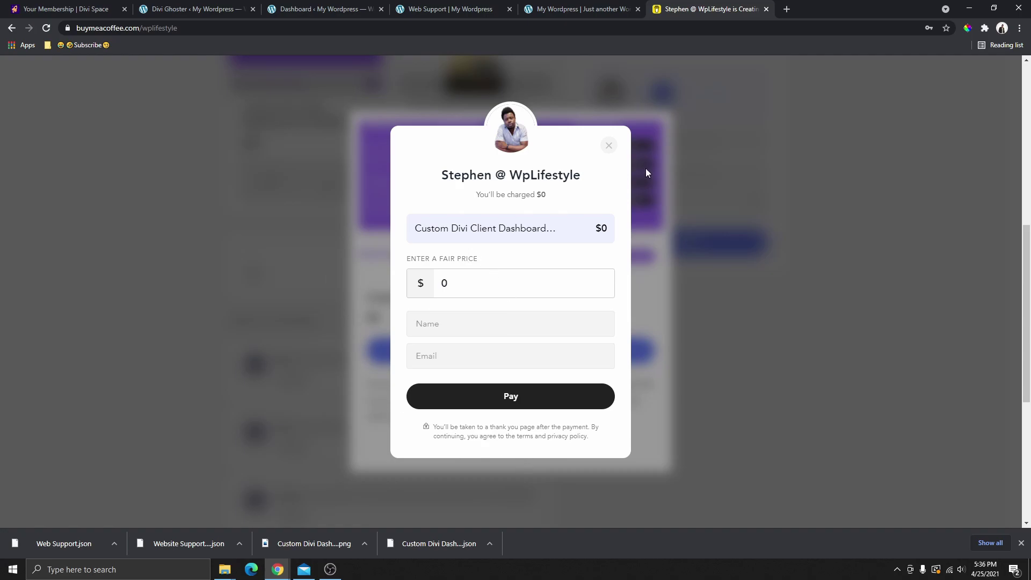
click(608, 146)
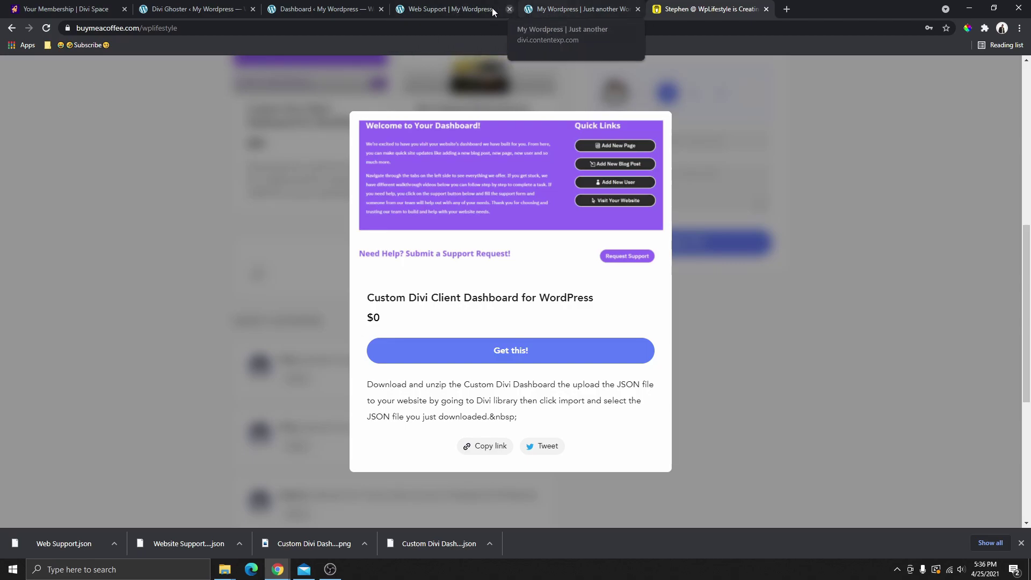
Return to the Divi Ghoster site, create a new page in a separate tab and title it "Custom dashboard"
click(255, 9)
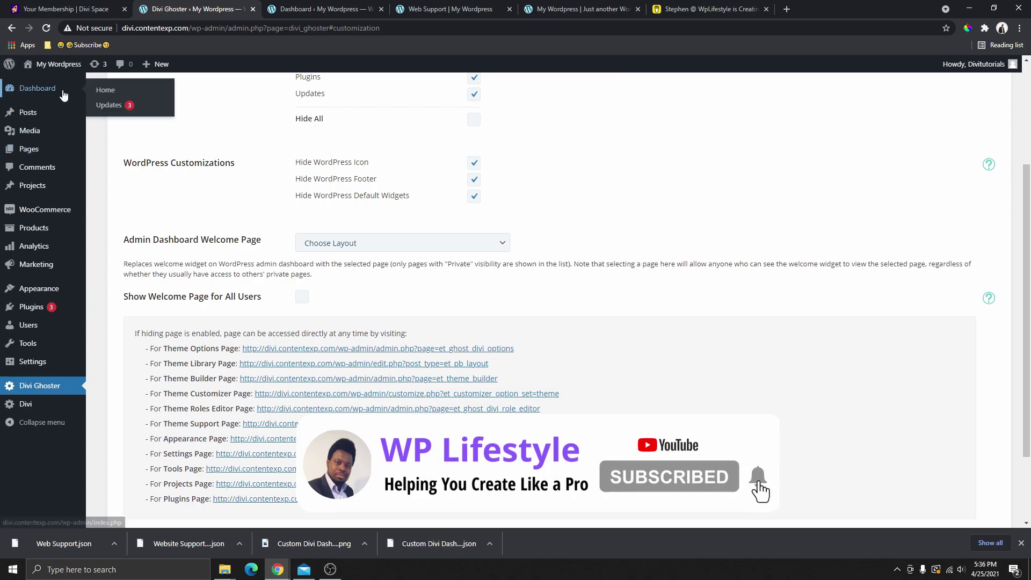
mouse_move(65, 150)
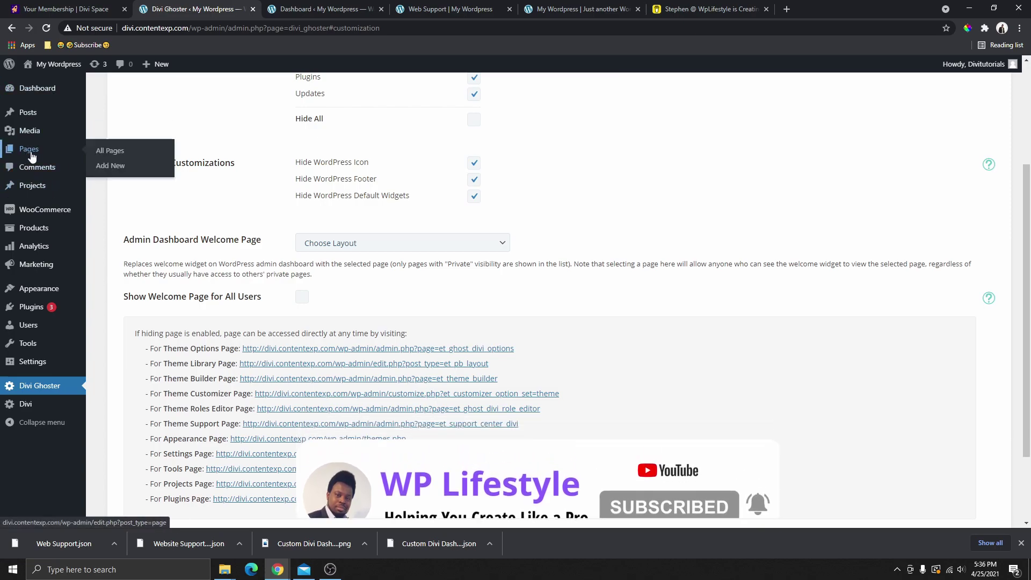
right_click(107, 166)
click(141, 172)
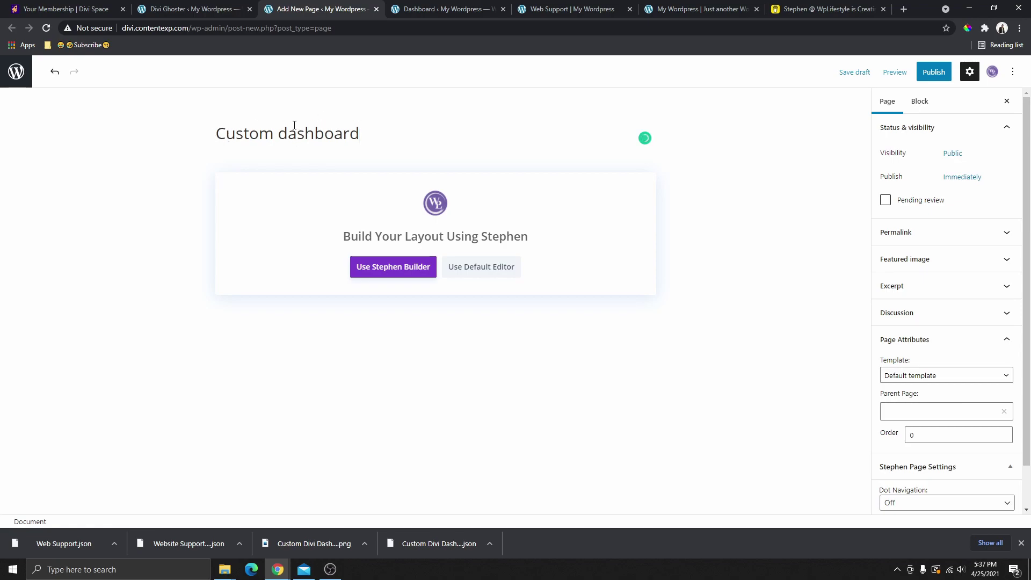
drag(364, 138, 214, 135)
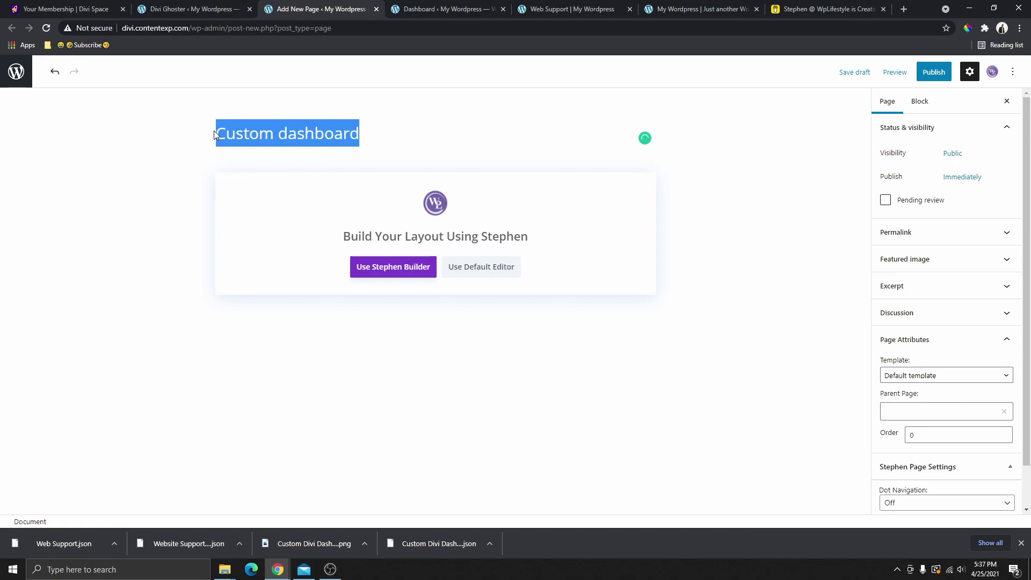
click(396, 140)
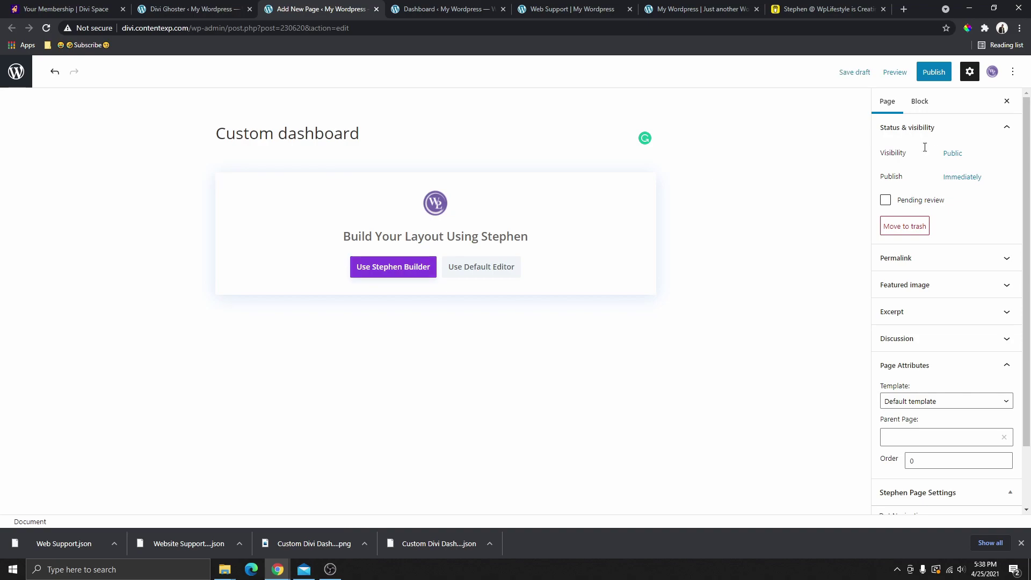
Set the template of the Custom dashboard page to Blank Page
scroll(925, 147, down, 2)
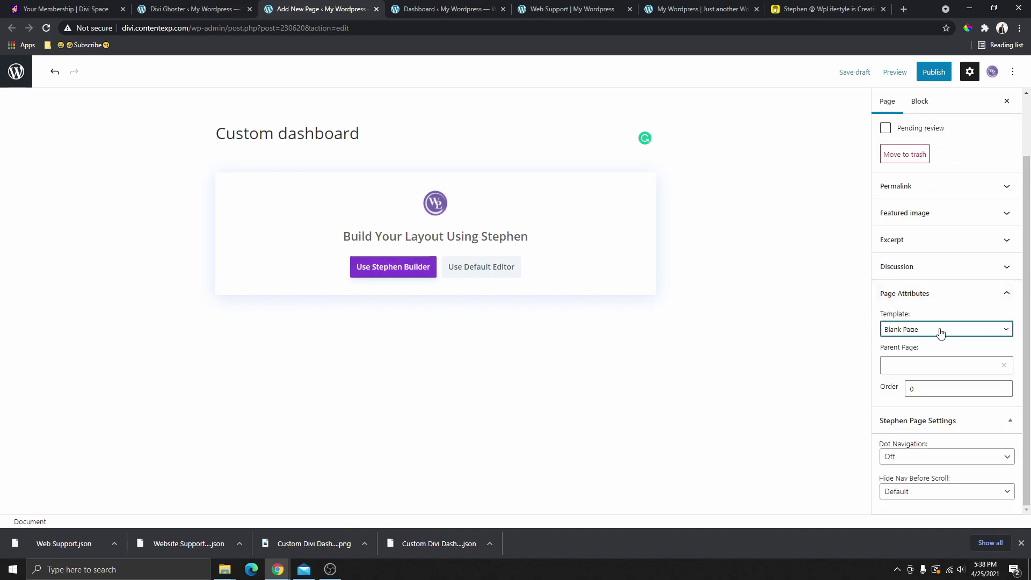
click(913, 329)
click(911, 354)
Look over the example welcome dashboard on the new.wplifestyle.com site as a reference
click(204, 13)
click(301, 13)
click(456, 13)
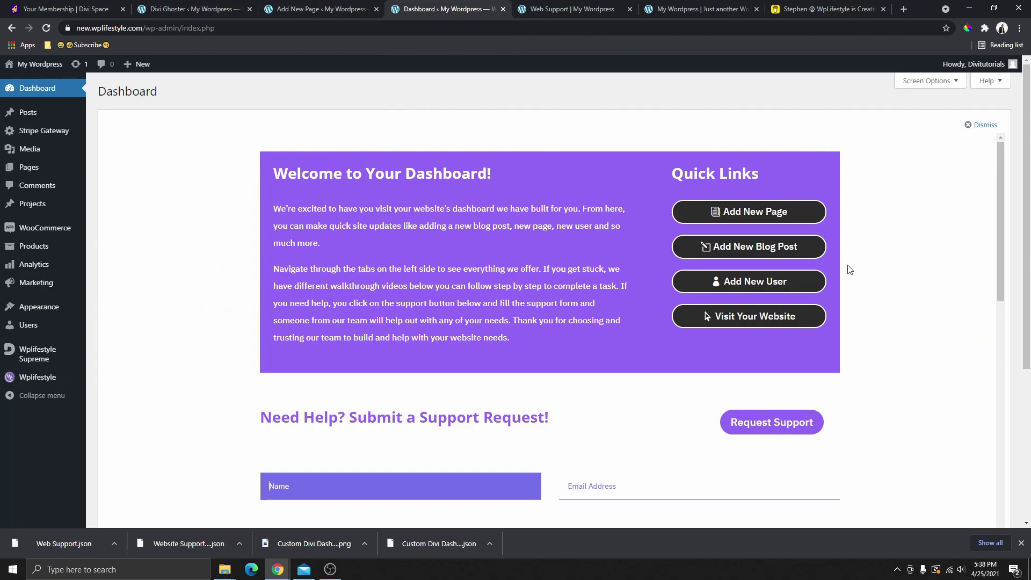
scroll(849, 269, down, 6)
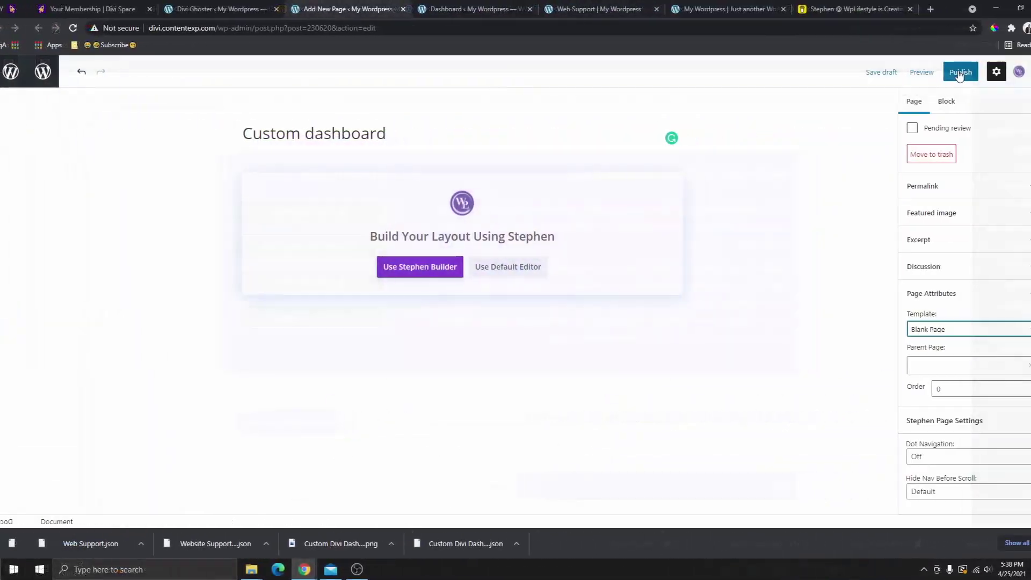
Publish the Custom dashboard page and open it in the Stephen Builder
click(931, 76)
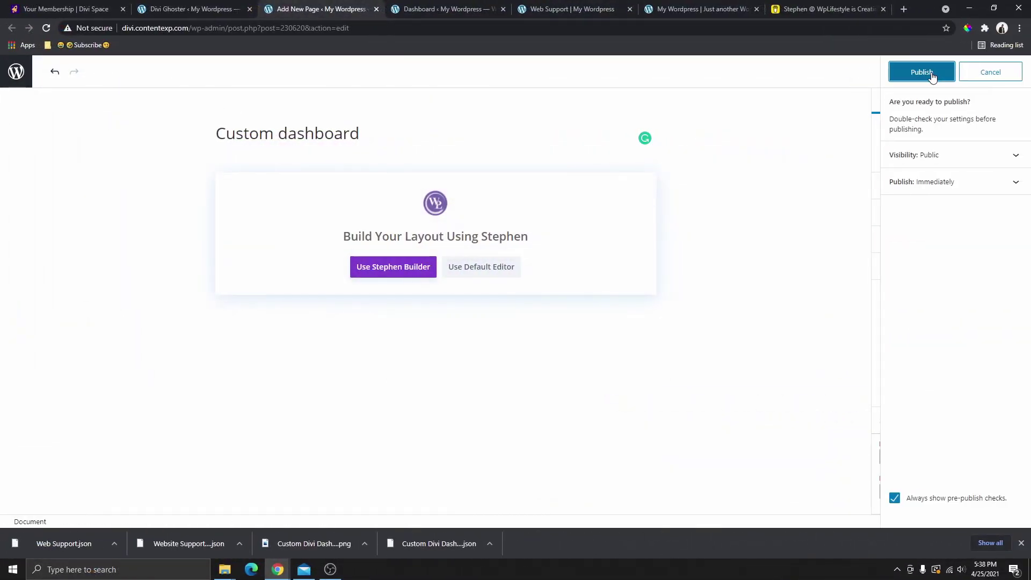
click(931, 76)
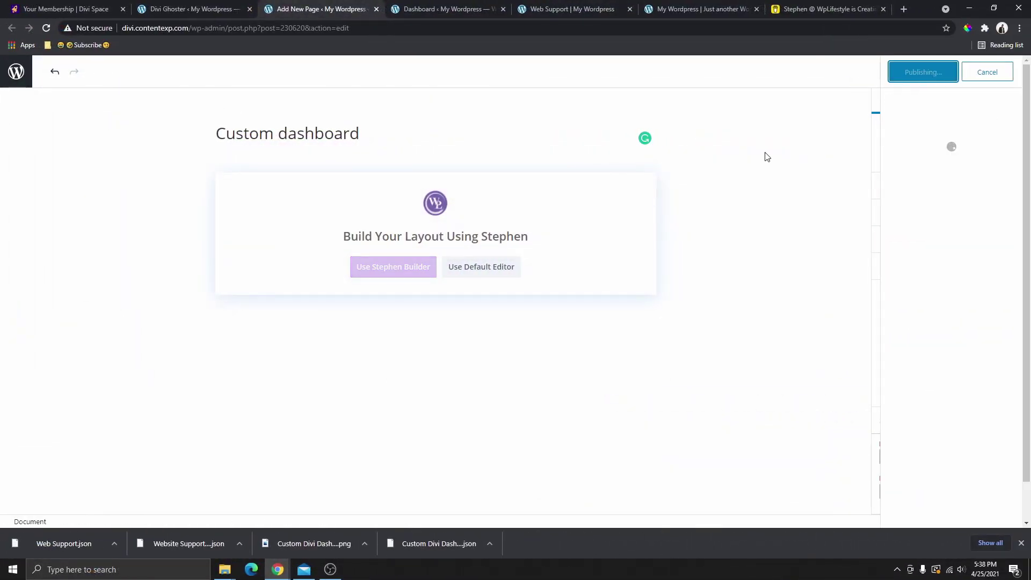
click(382, 272)
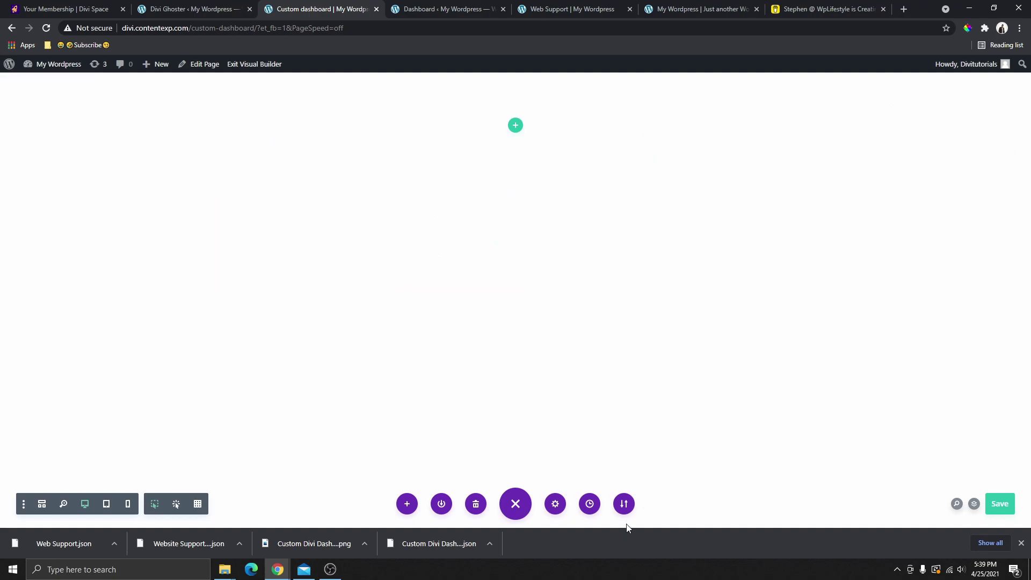
Import the Custom Divi Dashboard.json layout with existing content replaced, and look through the imported sections
click(623, 506)
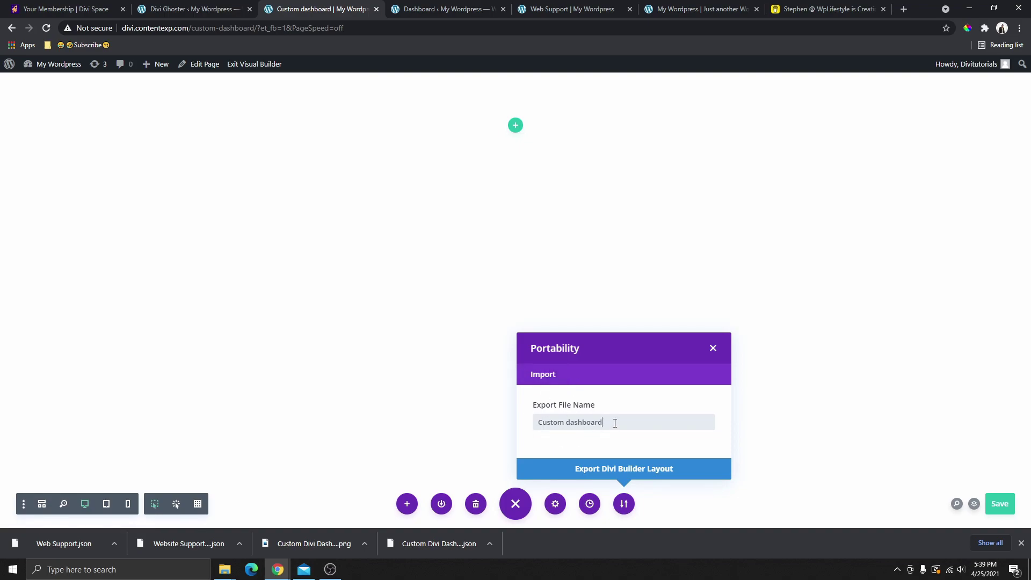
click(543, 374)
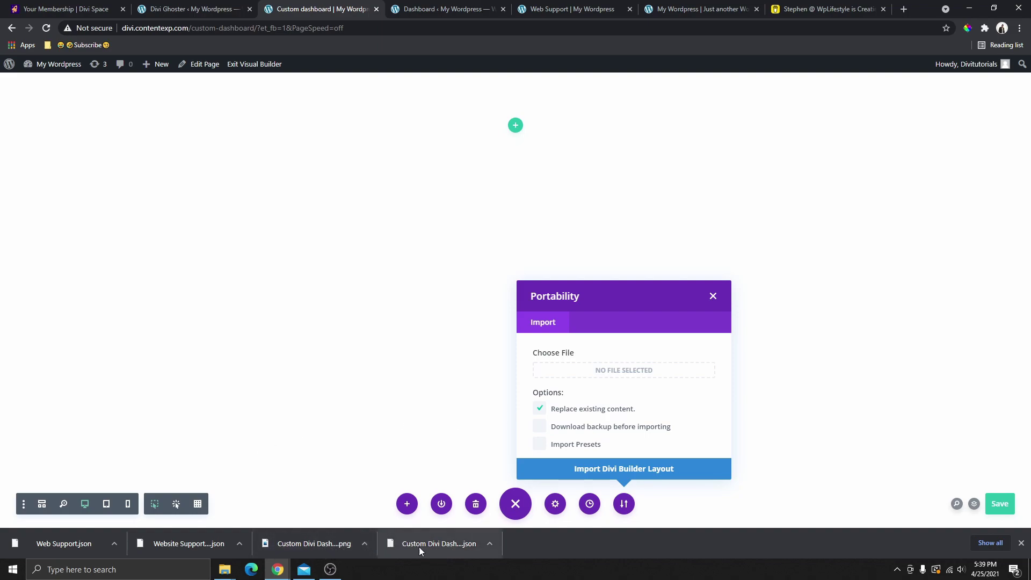
drag(440, 553, 620, 381)
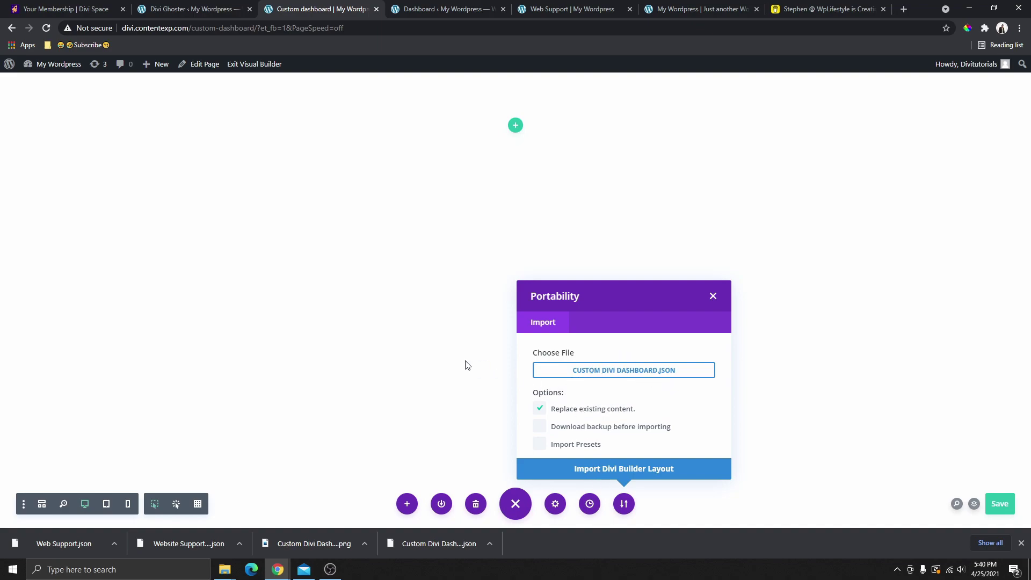
click(624, 470)
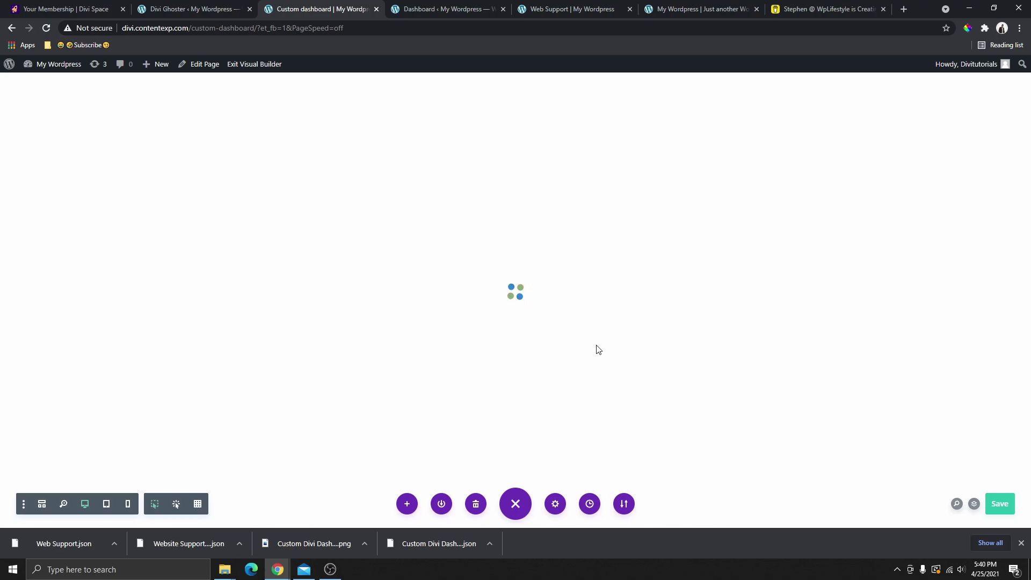
scroll(598, 242, down, 8)
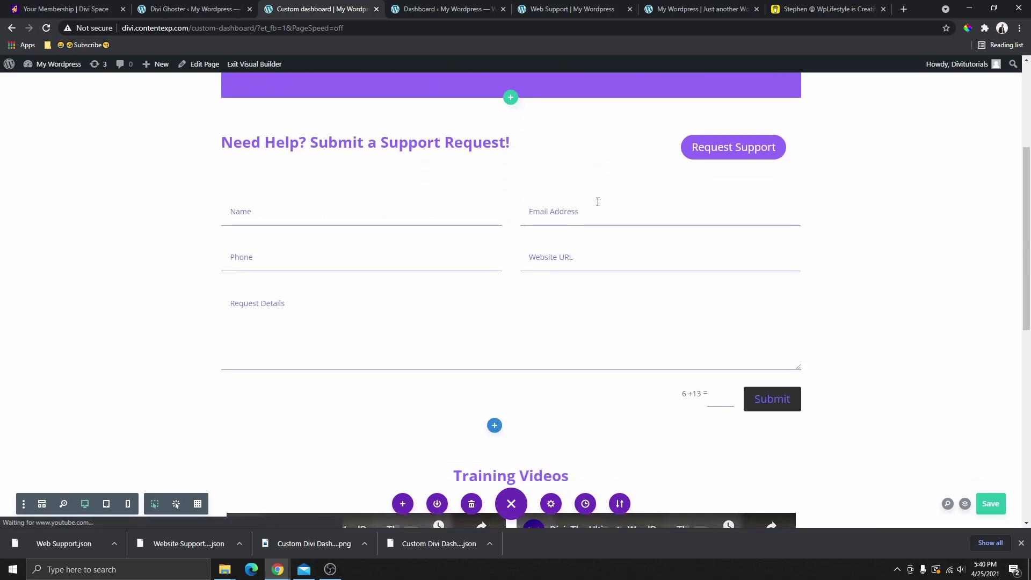
scroll(362, 310, down, 1)
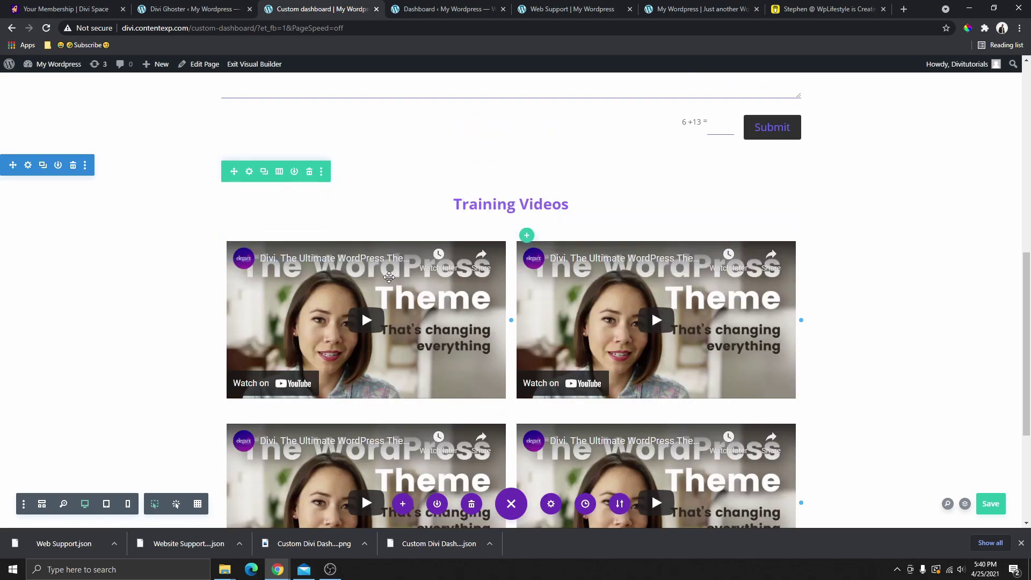
scroll(433, 402, down, 3)
scroll(433, 402, up, 5)
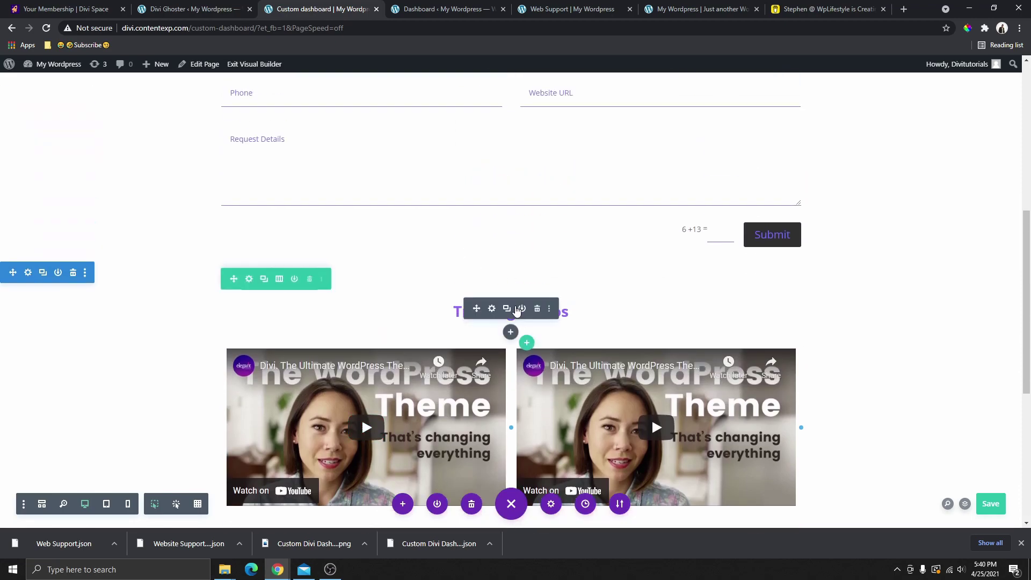
scroll(511, 311, up, 7)
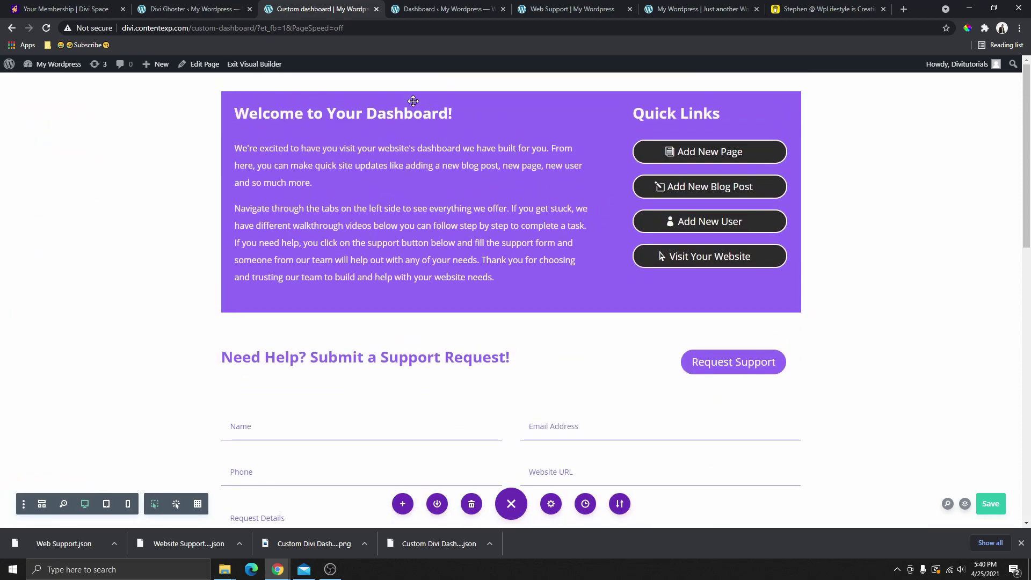
Change the background colour of the welcome and Quick Links row to dark grey and save the row settings
click(332, 103)
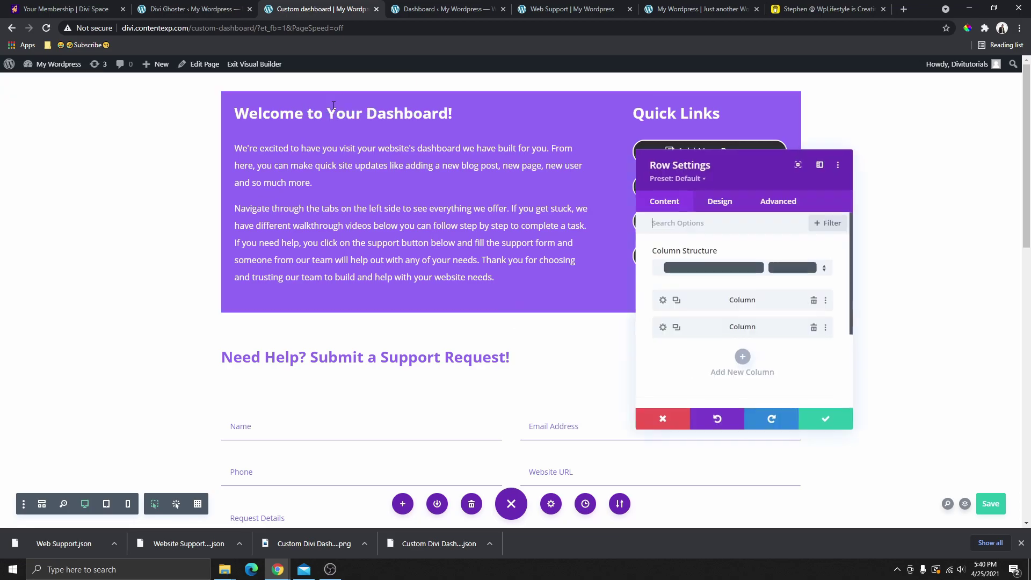
scroll(709, 299, down, 3)
click(683, 331)
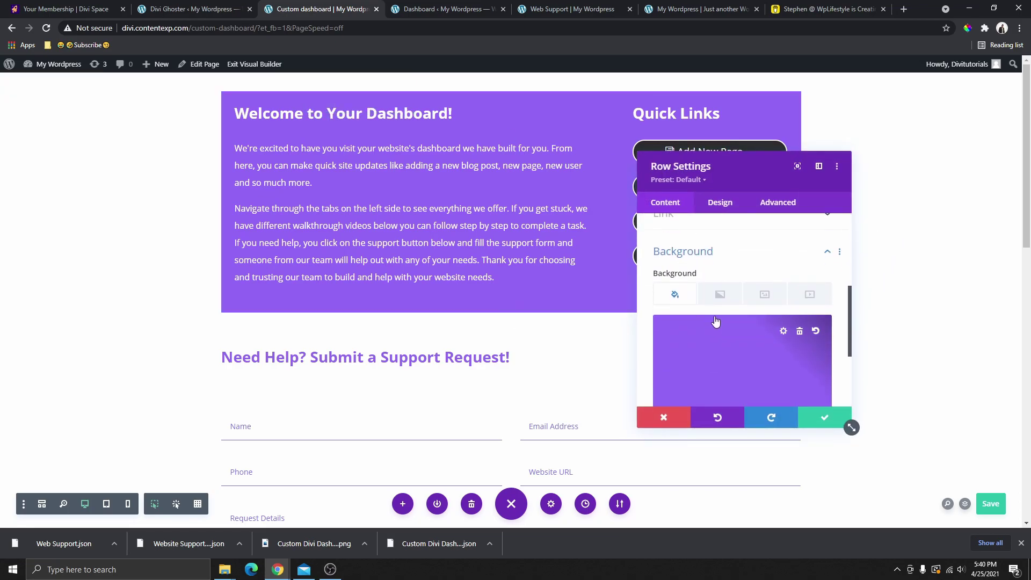
scroll(739, 339, down, 2)
click(691, 297)
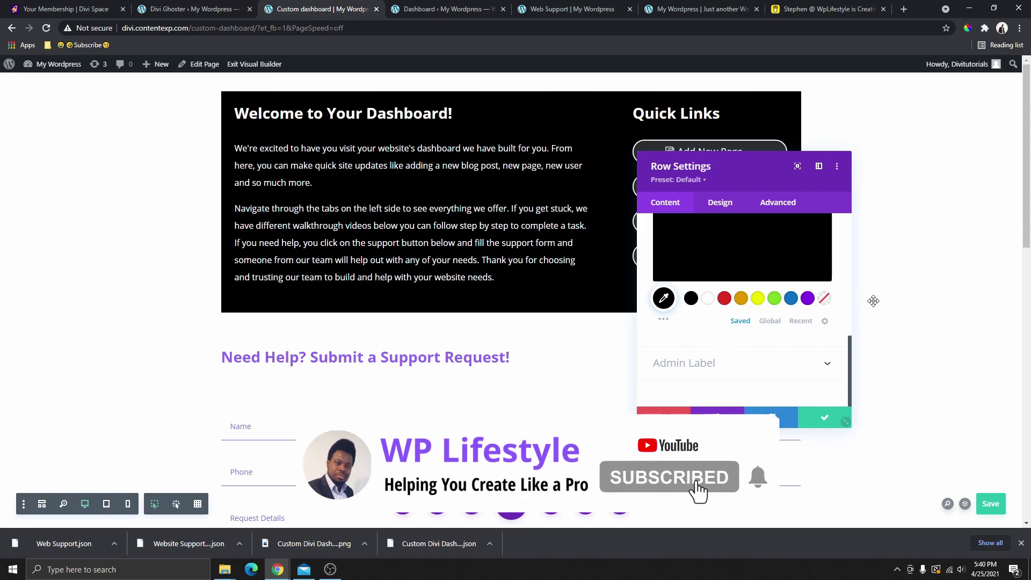
drag(701, 233, 660, 257)
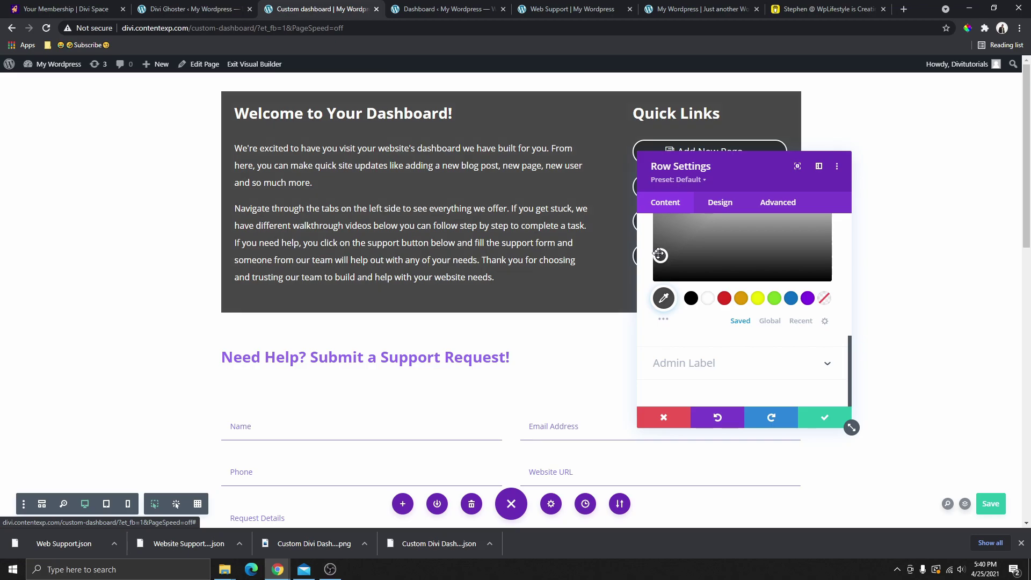
click(829, 419)
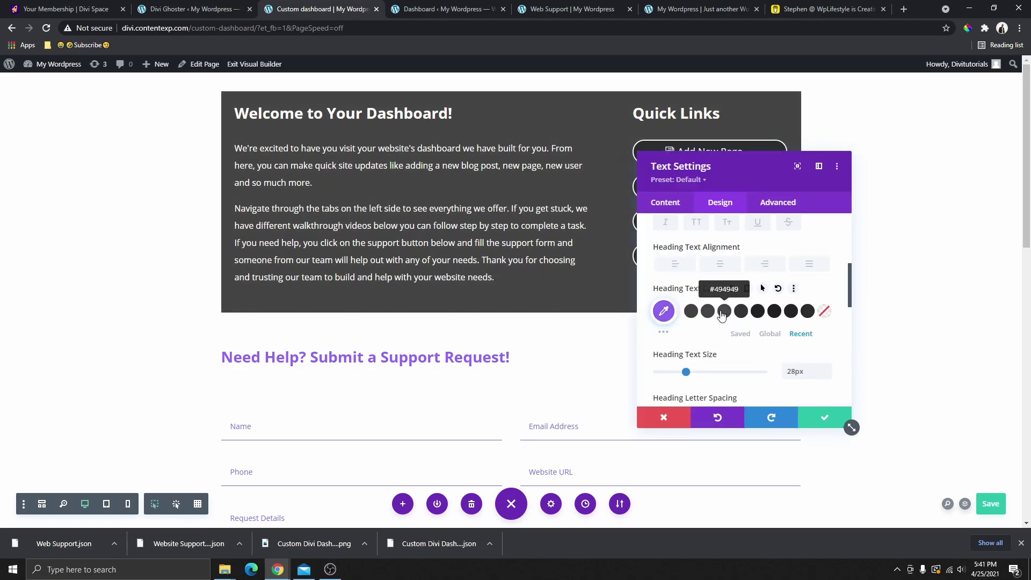
Apply a recently used dark grey to the "Need Help?" heading text and the Request Support button background
click(822, 417)
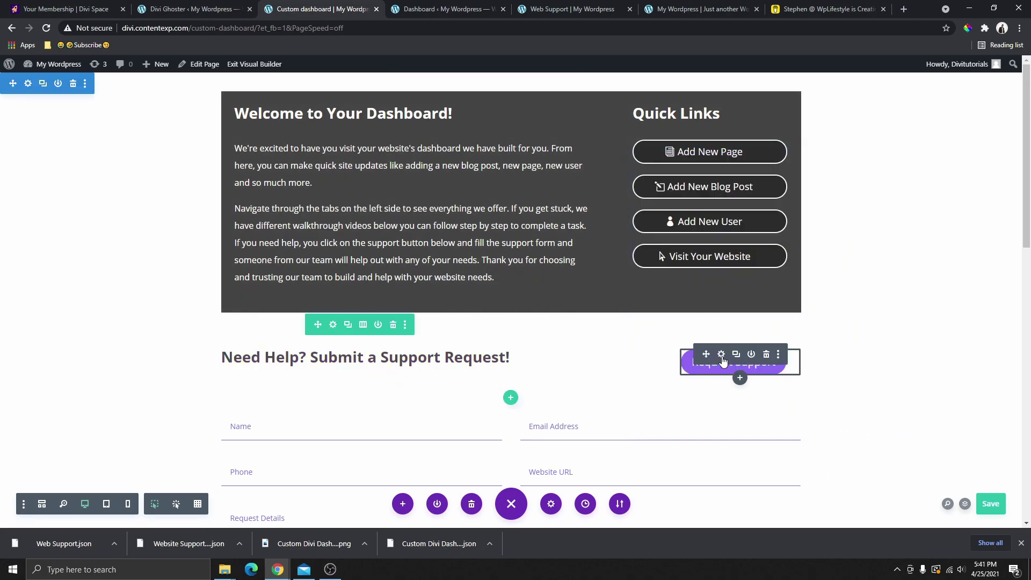
click(724, 368)
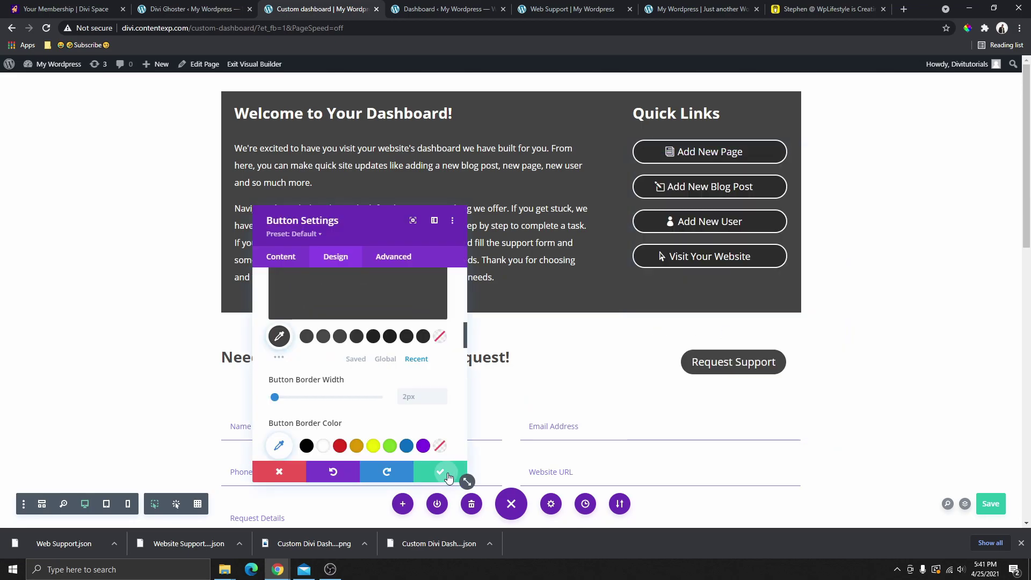
click(449, 474)
Check the recoloured dashboard layout down to its footer and save the page
scroll(515, 289, down, 7)
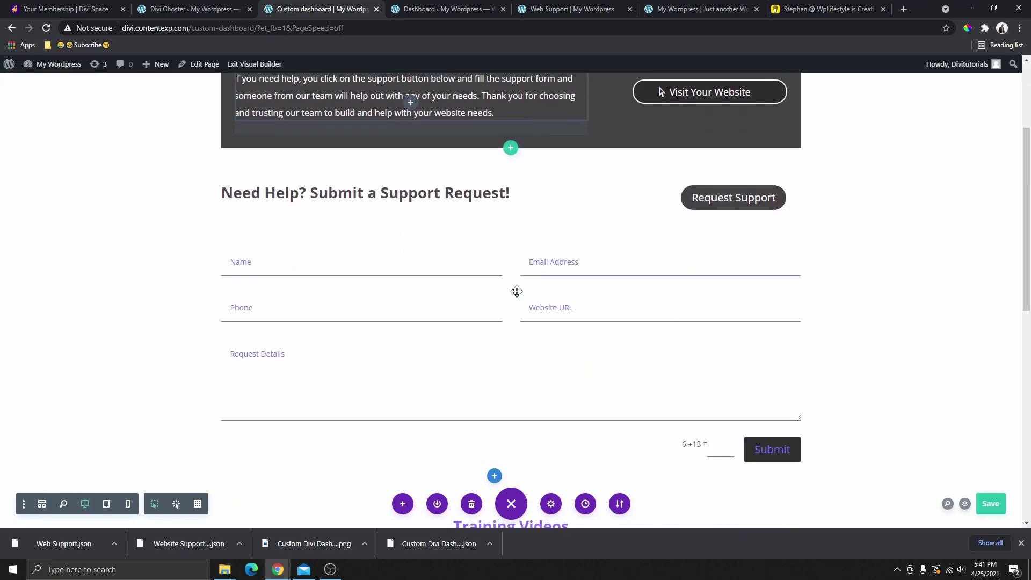
scroll(471, 273, down, 6)
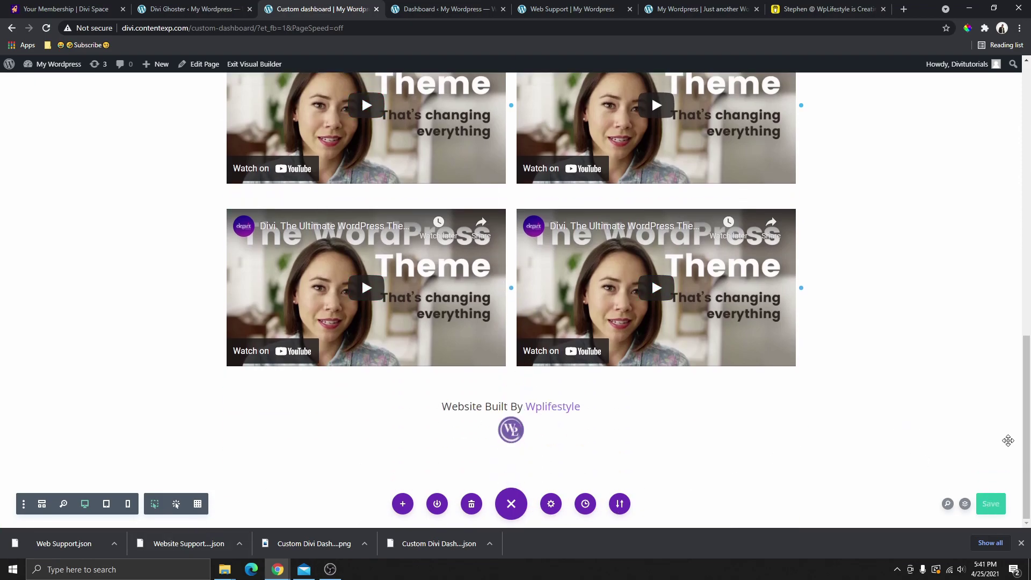
scroll(656, 268, up, 6)
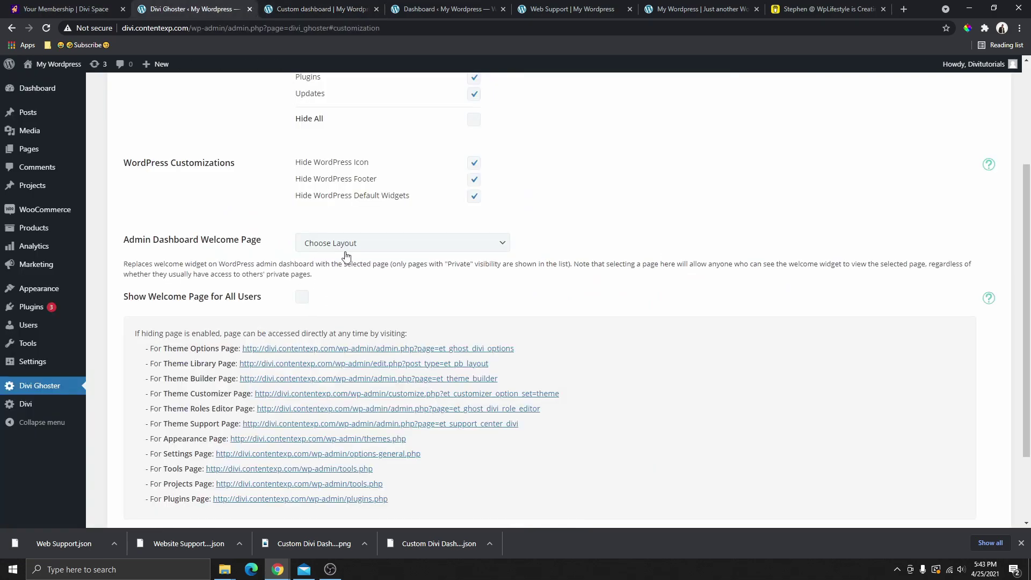
Check the Admin Dashboard Welcome Page layout requirement, and set the Custom dashboard page's visibility to Private
click(353, 245)
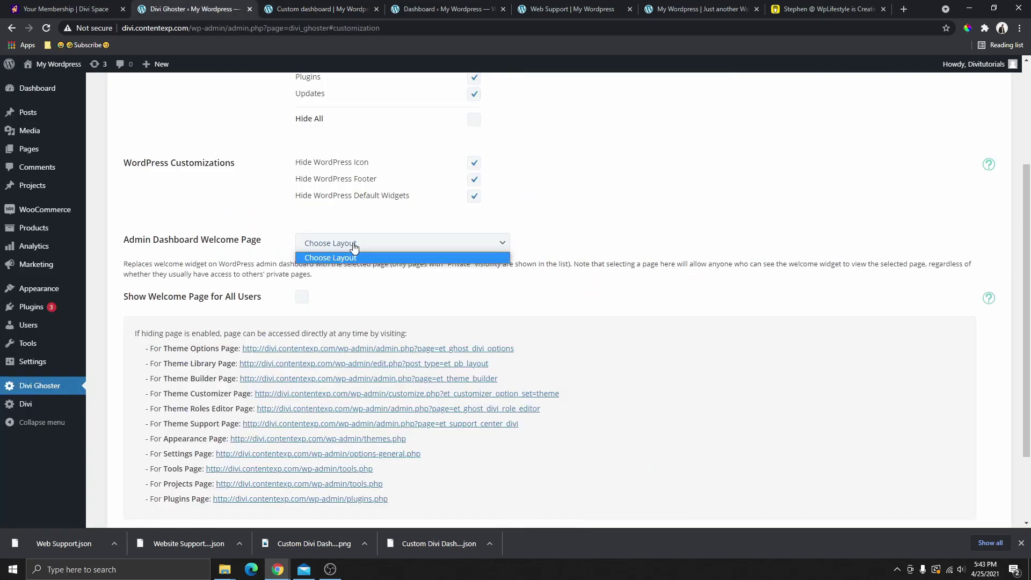
click(375, 274)
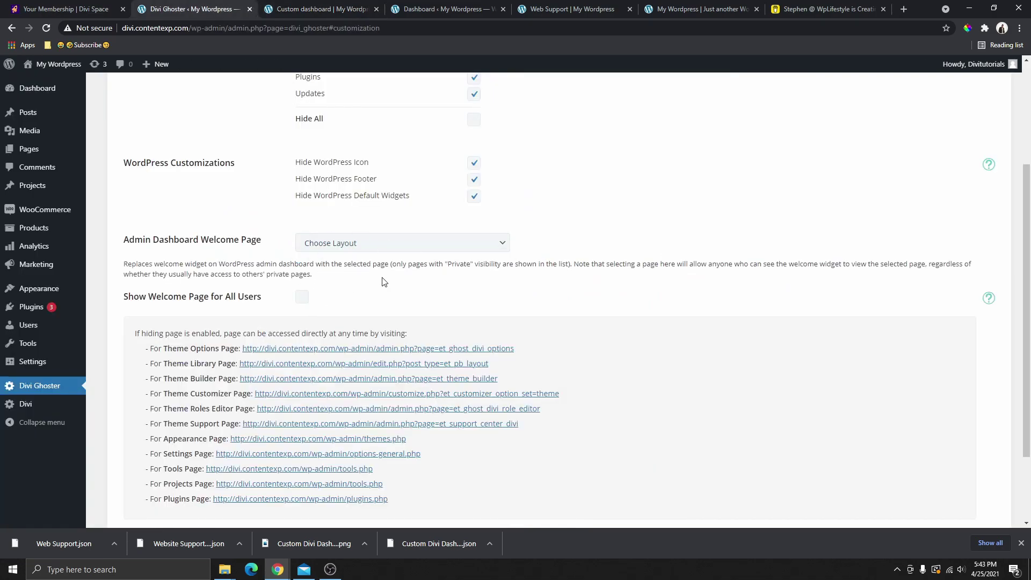
drag(393, 268, 500, 268)
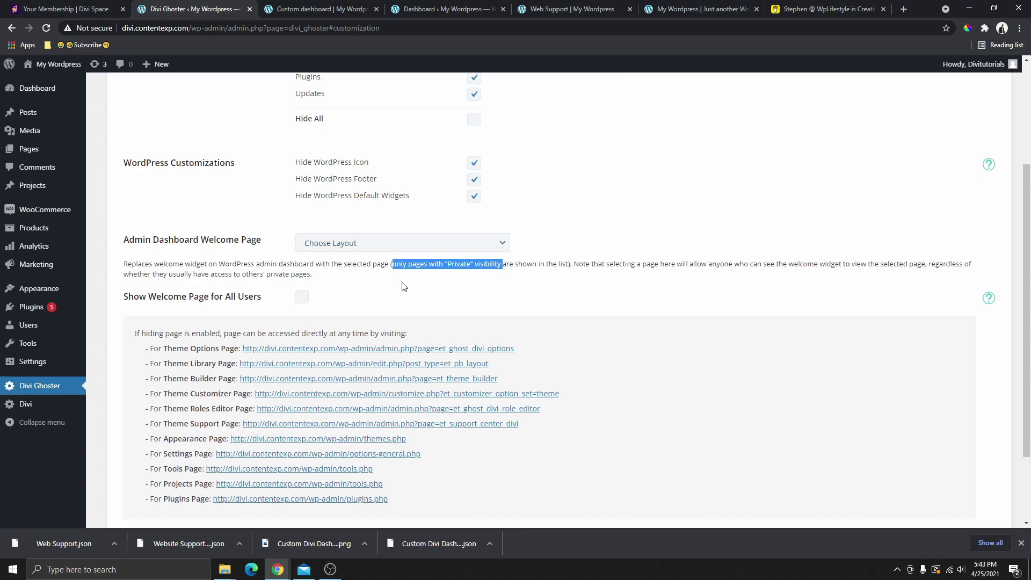
click(347, 11)
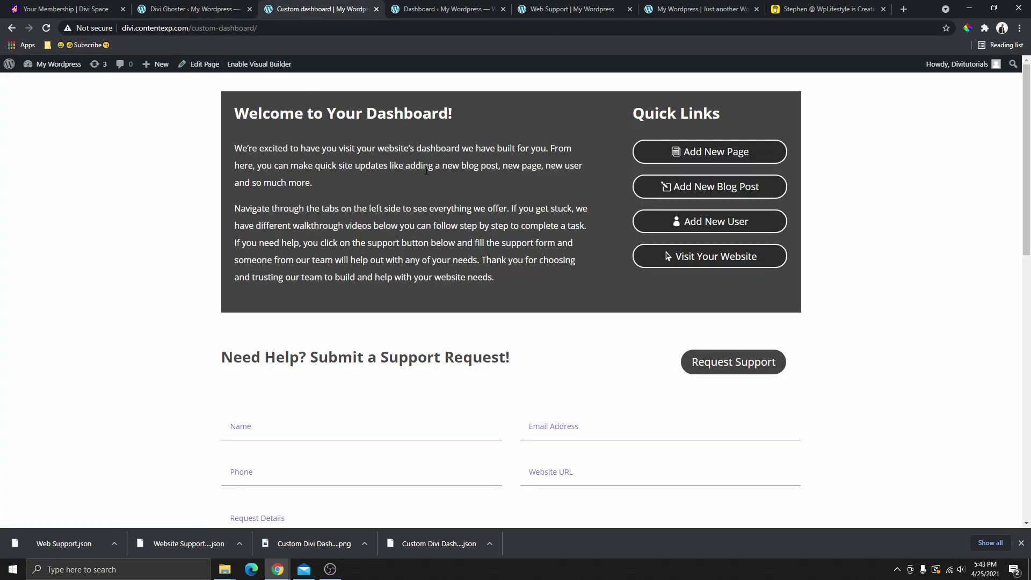
click(204, 64)
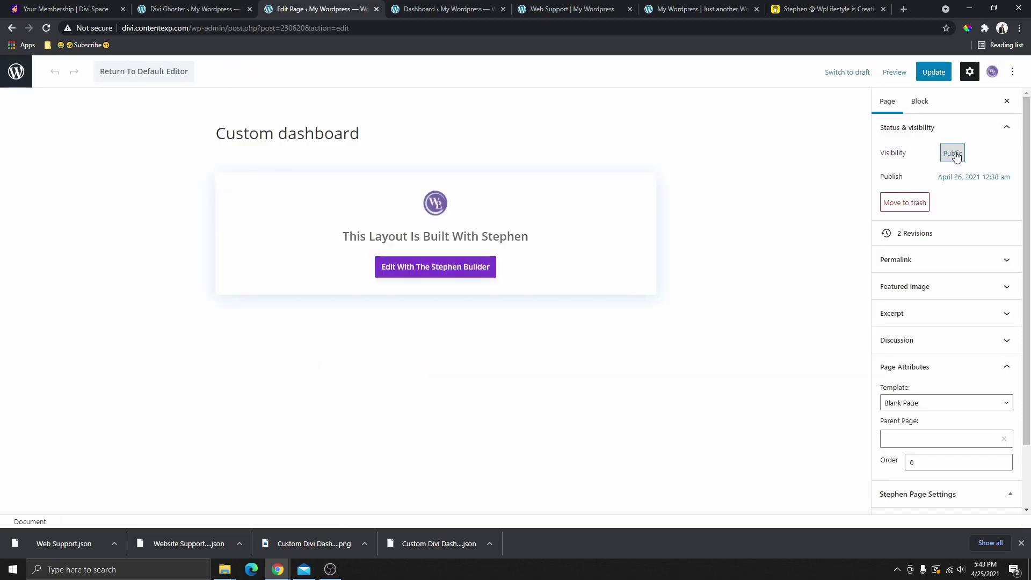
click(954, 155)
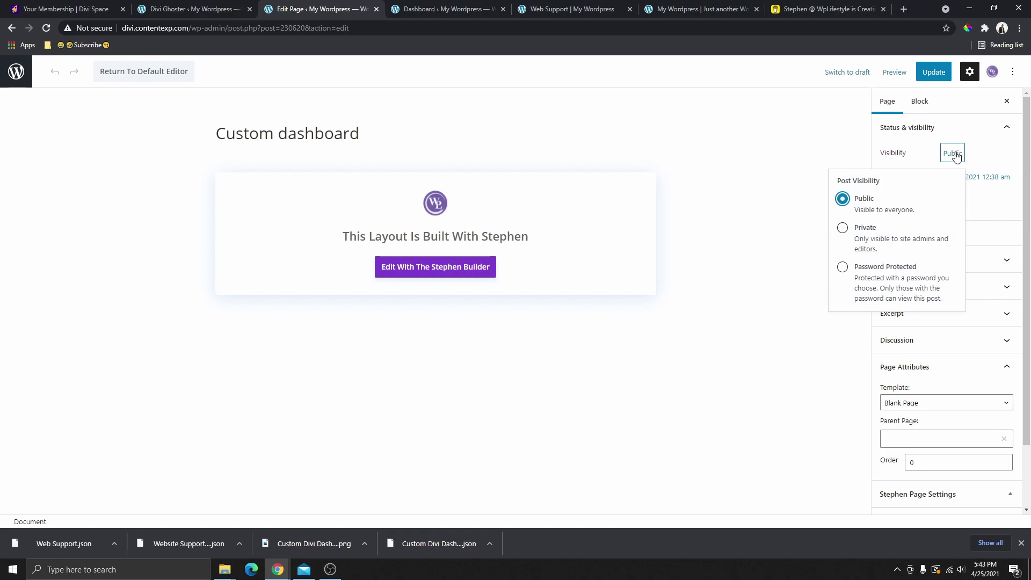
click(857, 232)
click(570, 88)
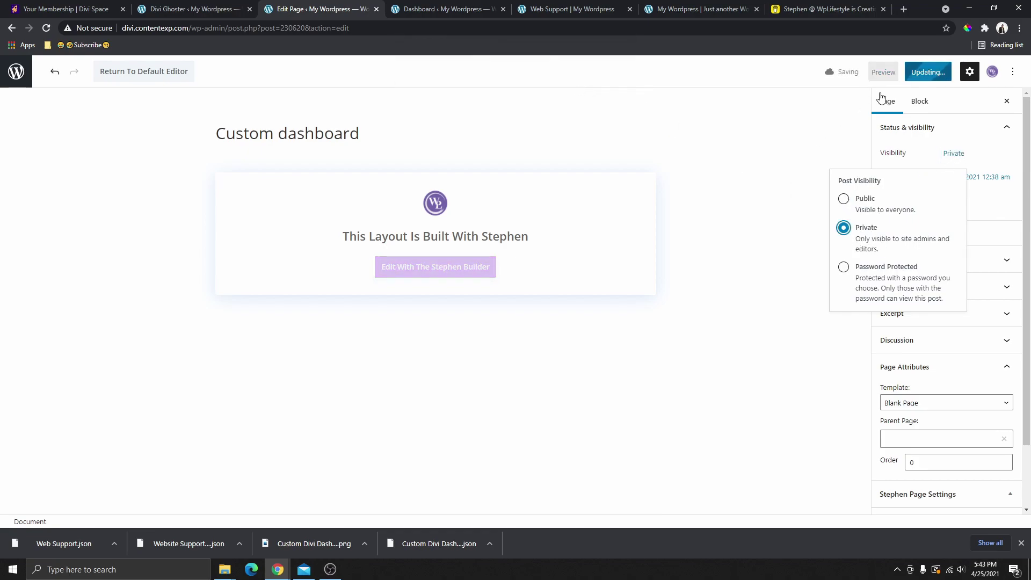
Enable showing the welcome page for all users in the Divi Ghoster customization settings and save the changes
click(183, 9)
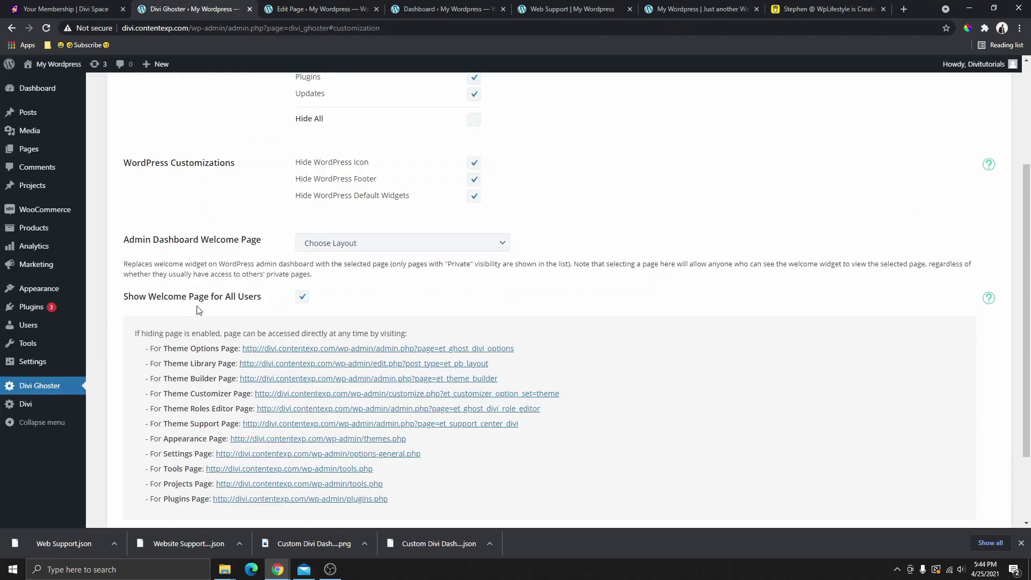
scroll(245, 341, down, 3)
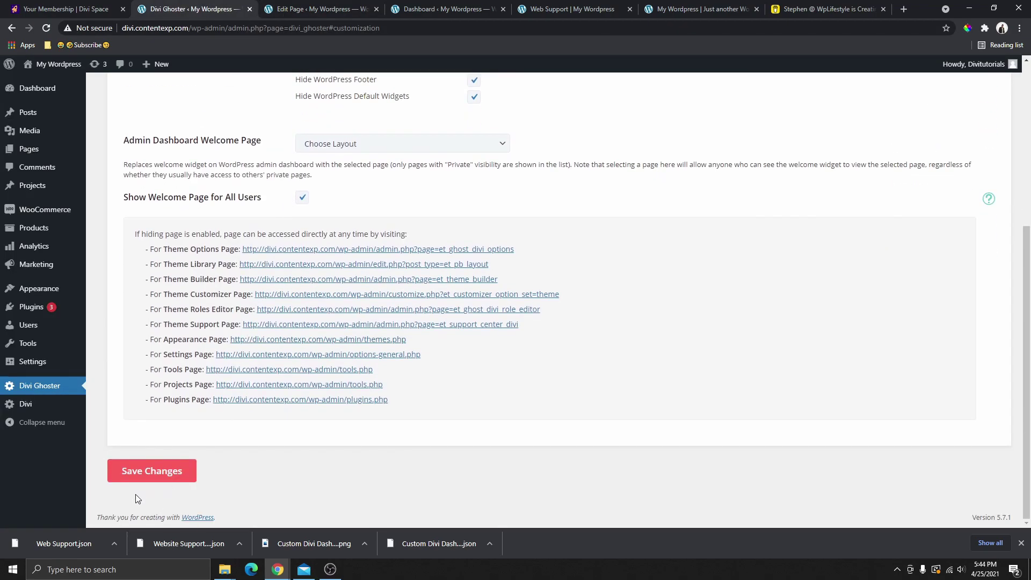
click(153, 471)
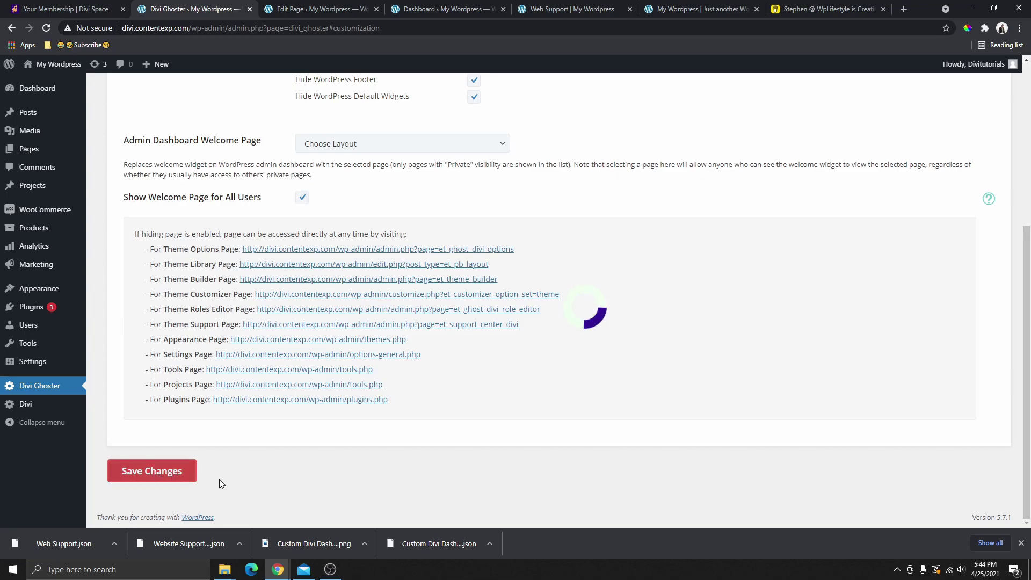
Choose Custom dashboard as the Admin Dashboard Welcome Page layout and save the changes
scroll(497, 230, up, 3)
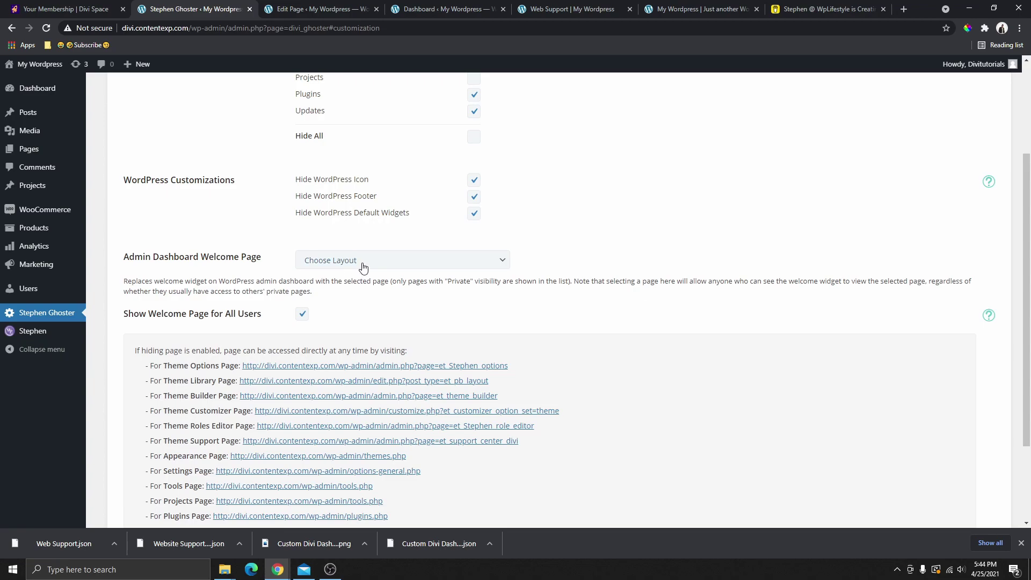
click(363, 267)
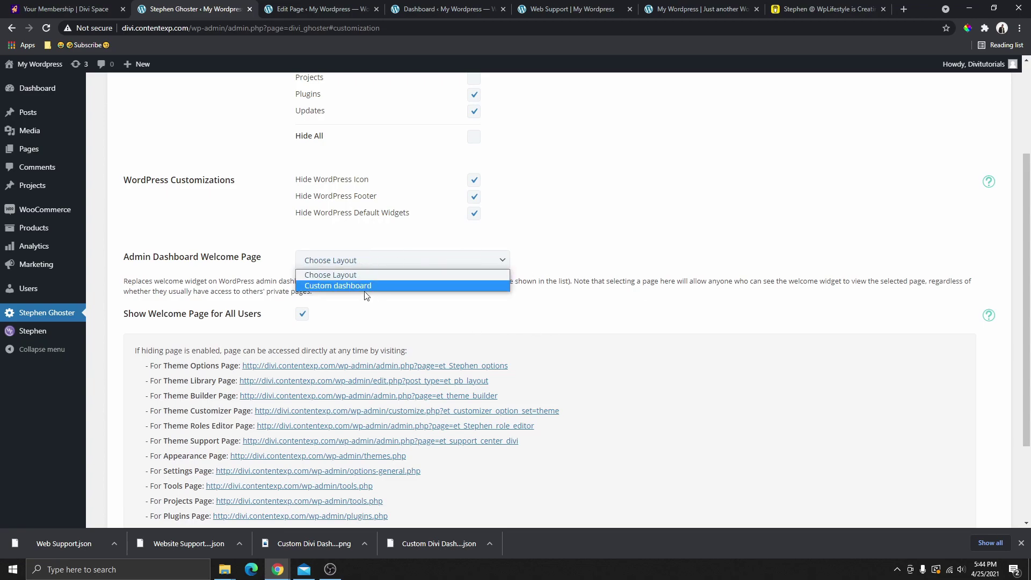
click(375, 287)
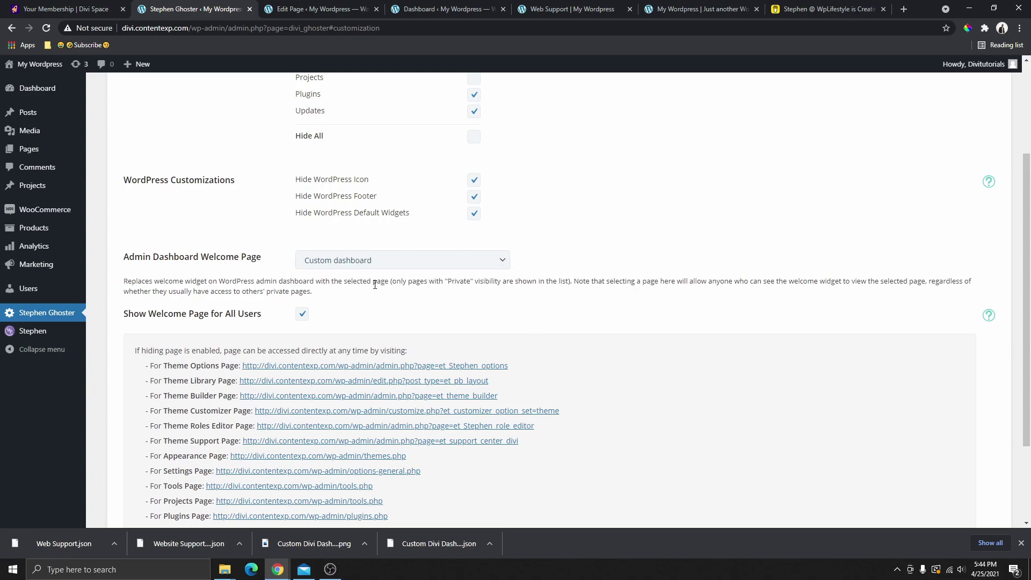
scroll(365, 266, down, 3)
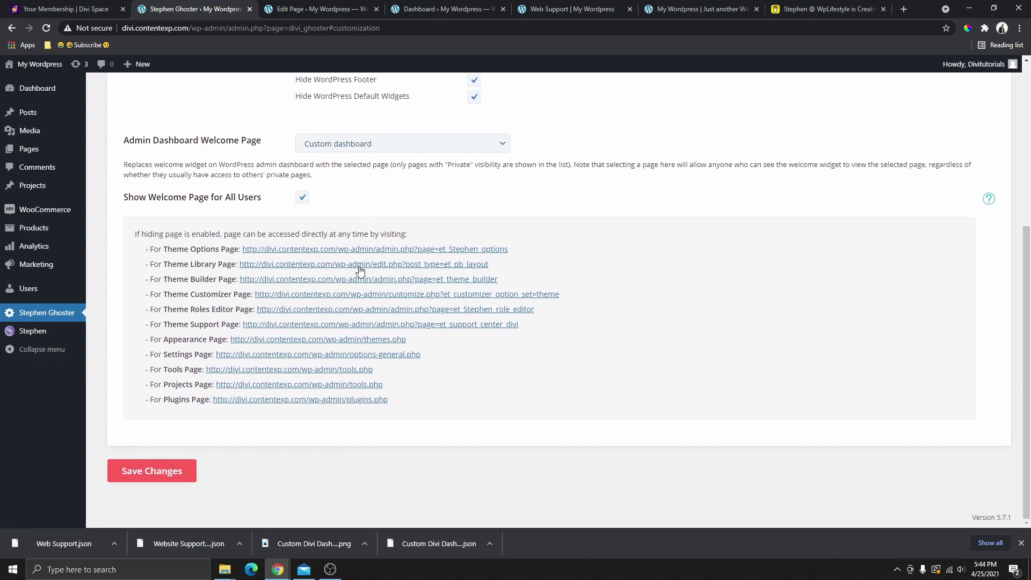
click(151, 476)
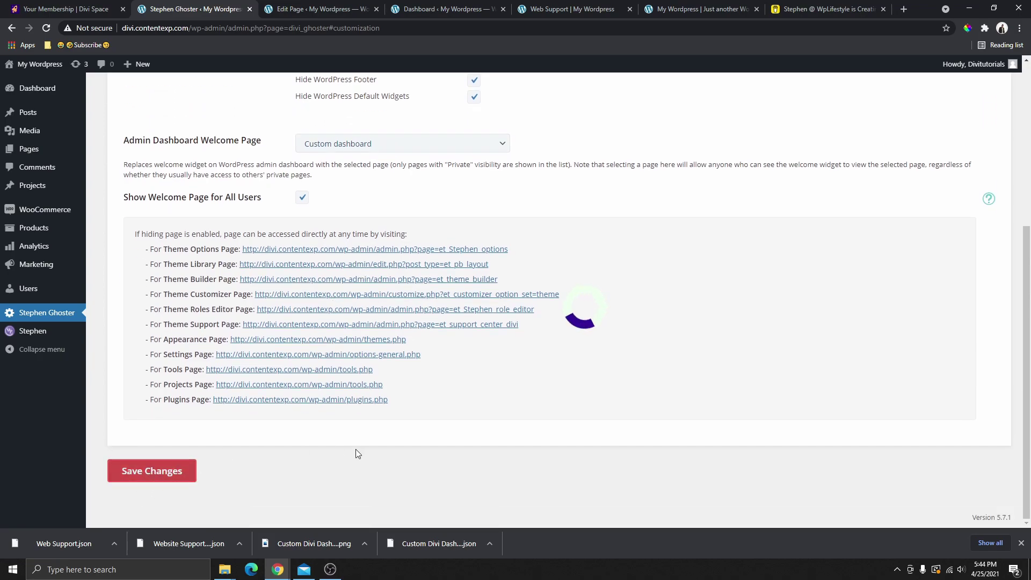
Enable custom builder colors in Ghoster, keeping the default accent colors, and save the changes
scroll(365, 312, up, 5)
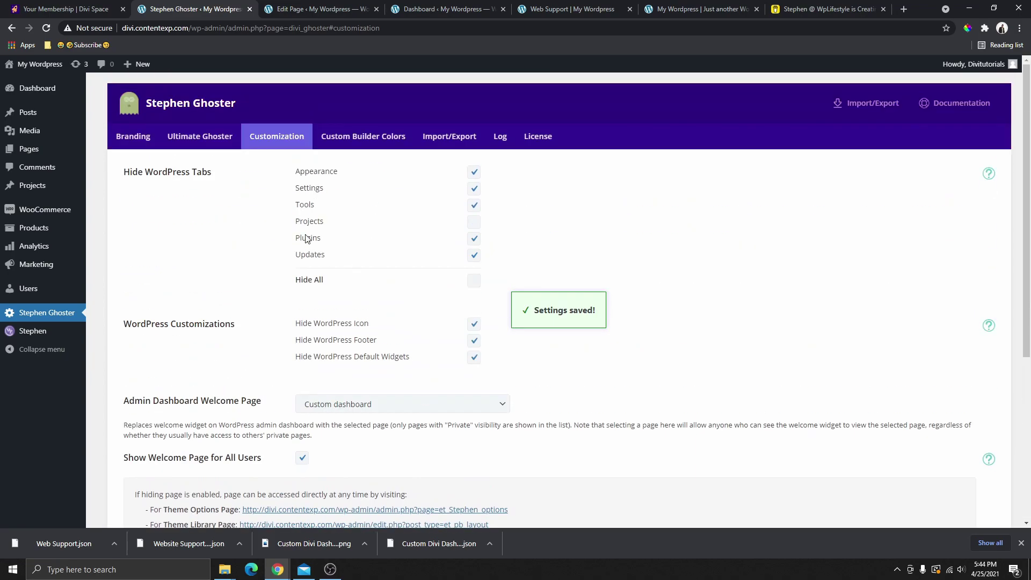
click(357, 144)
scroll(354, 333, up, 3)
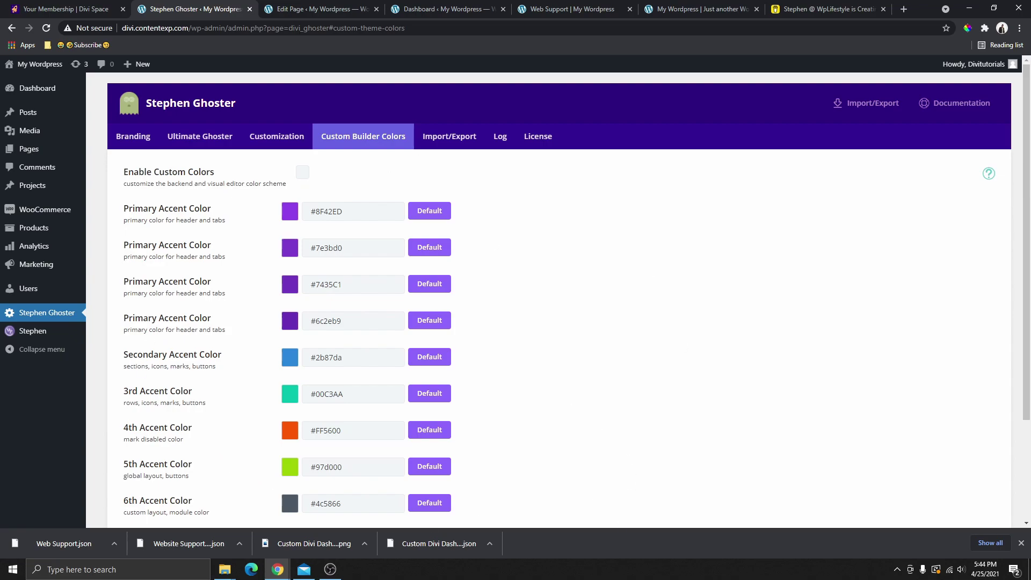
scroll(285, 315, down, 2)
scroll(285, 315, up, 2)
click(303, 173)
scroll(425, 279, down, 1)
scroll(425, 292, down, 3)
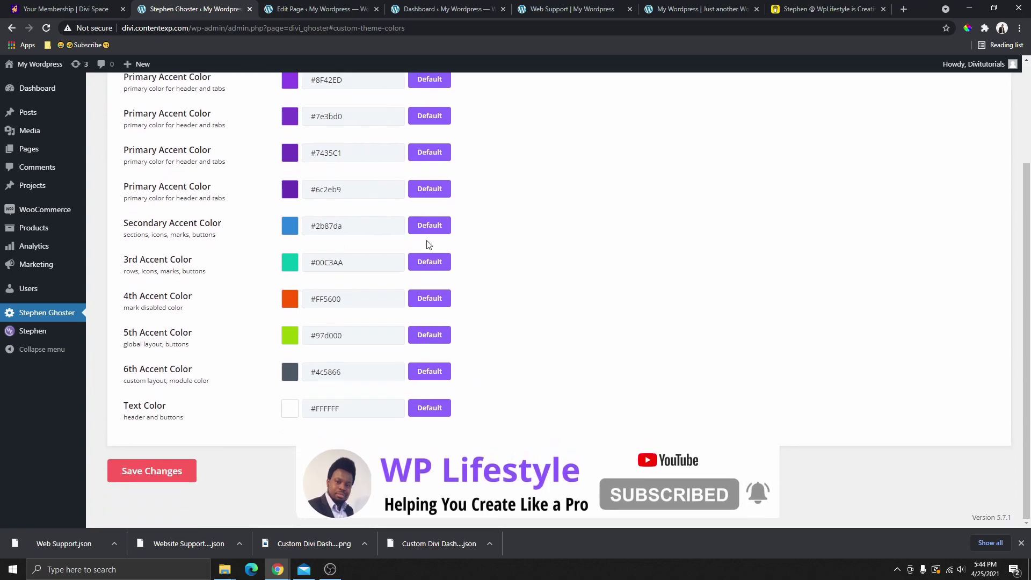
scroll(451, 336, up, 3)
scroll(322, 483, down, 3)
click(152, 478)
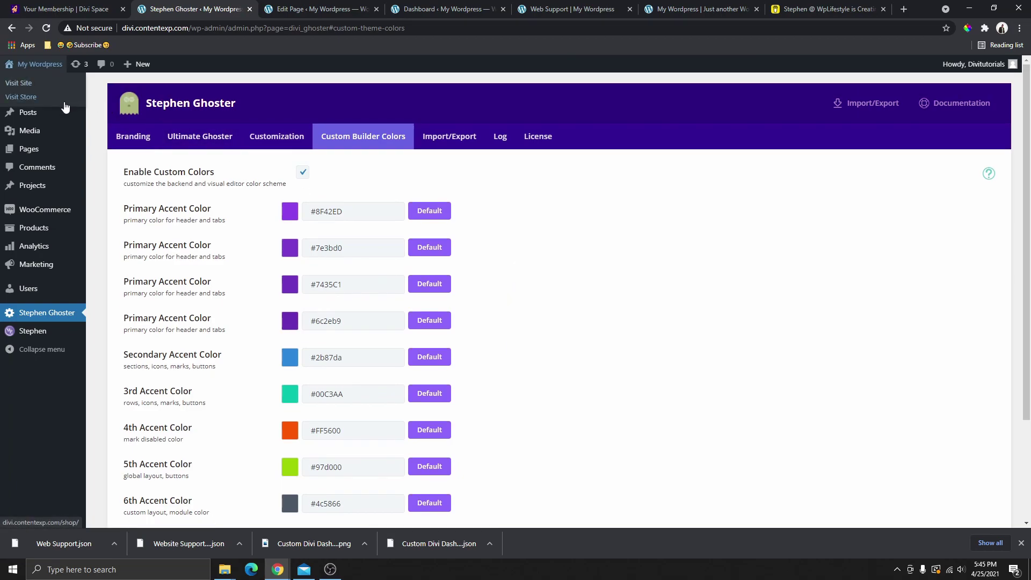
Open the WordPress admin dashboard and show its screen options
click(40, 95)
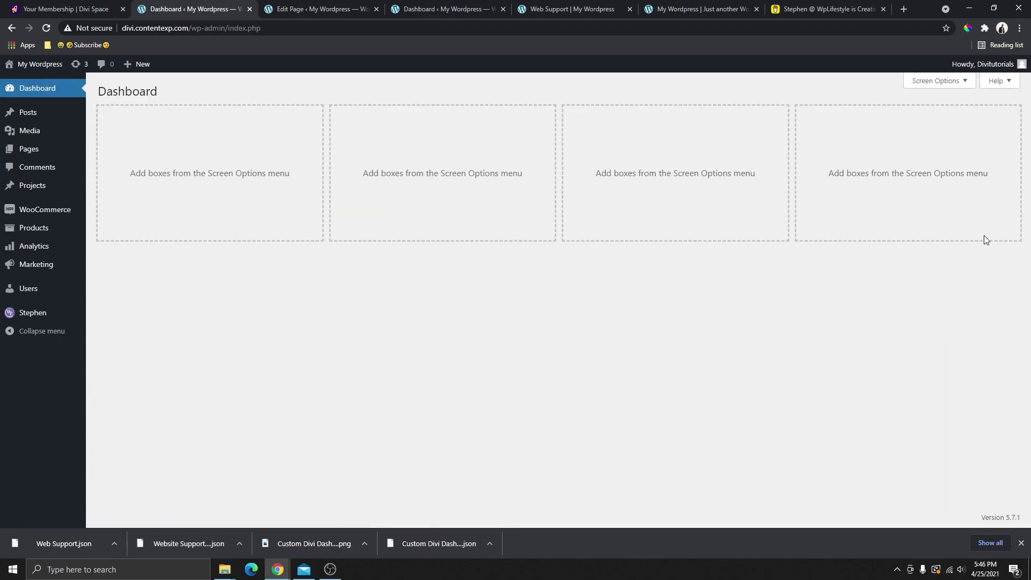
click(944, 83)
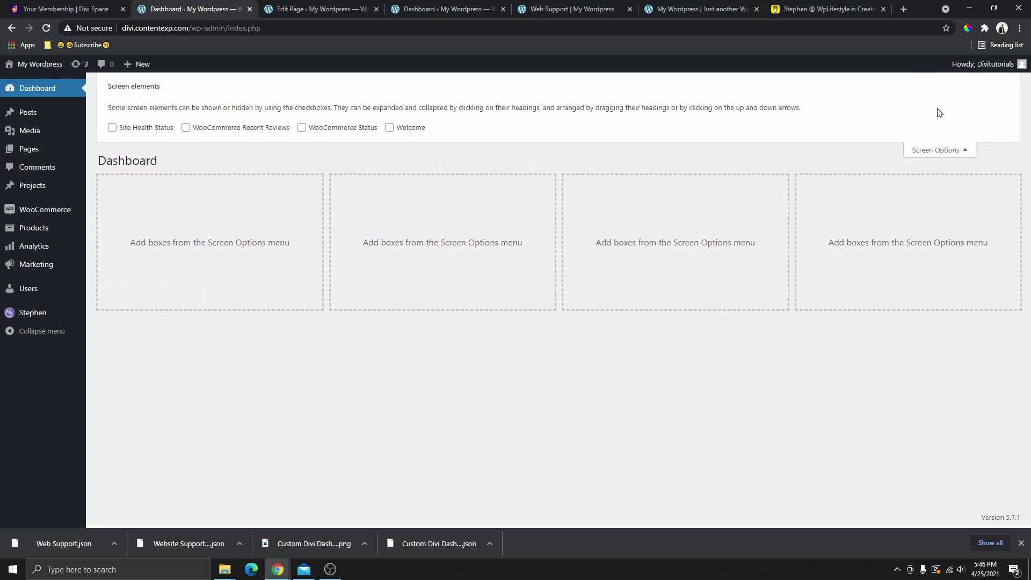
Try showing the WooCommerce Recent Reviews and WooCommerce Status boxes on the dashboard, and hide both again
click(114, 129)
click(172, 130)
click(302, 128)
click(186, 128)
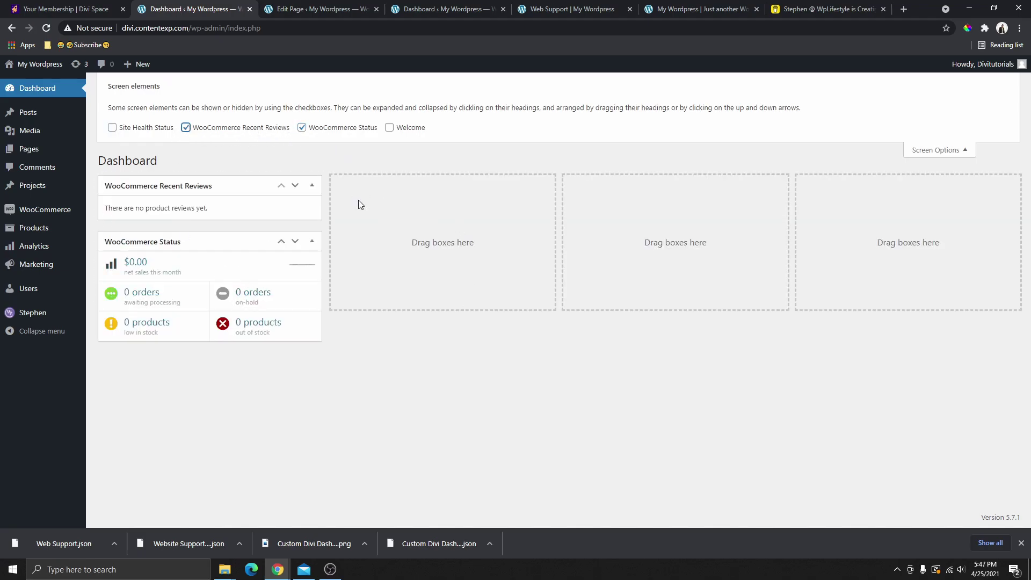
click(186, 128)
click(301, 128)
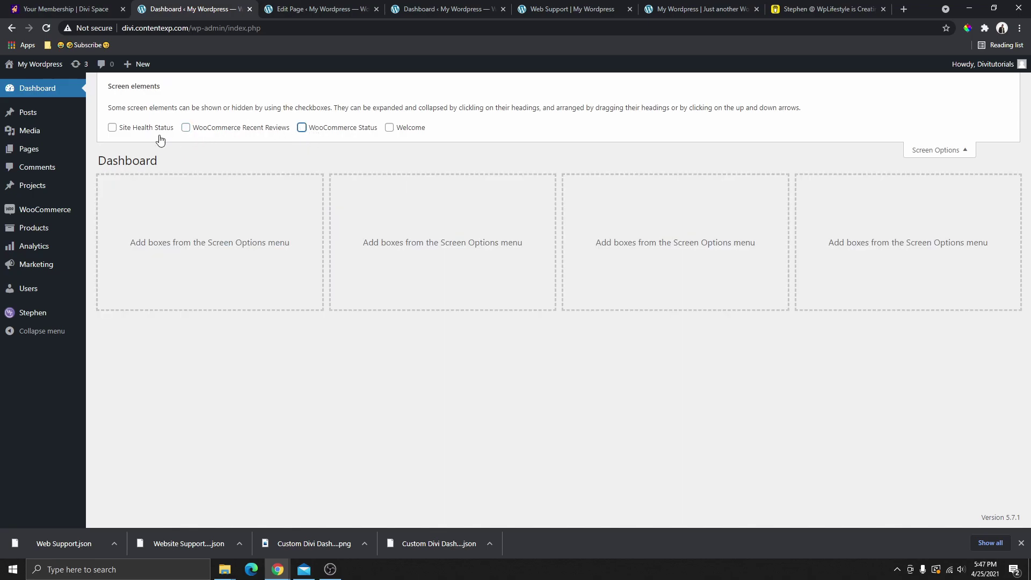
Show the Welcome box on the dashboard, close the screen options and check the custom page down to its footer
key(Tab)
click(389, 128)
scroll(784, 315, down, 12)
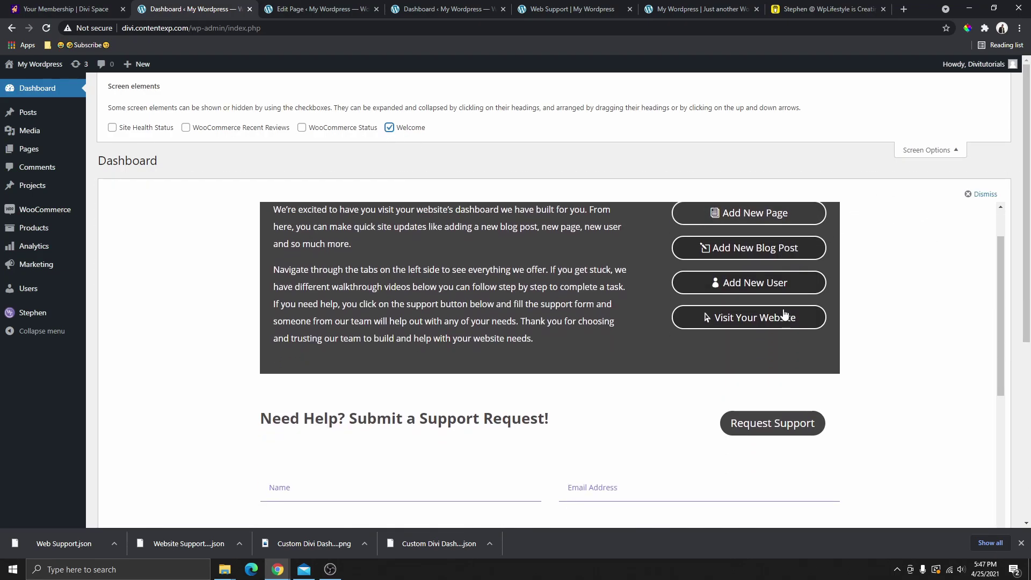
scroll(709, 391, up, 5)
scroll(714, 390, up, 8)
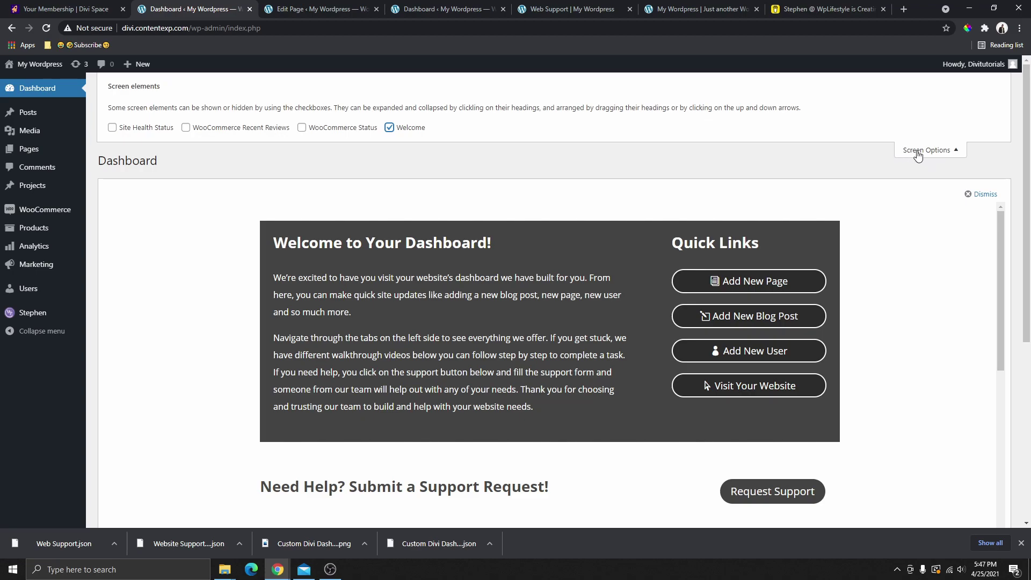
click(939, 151)
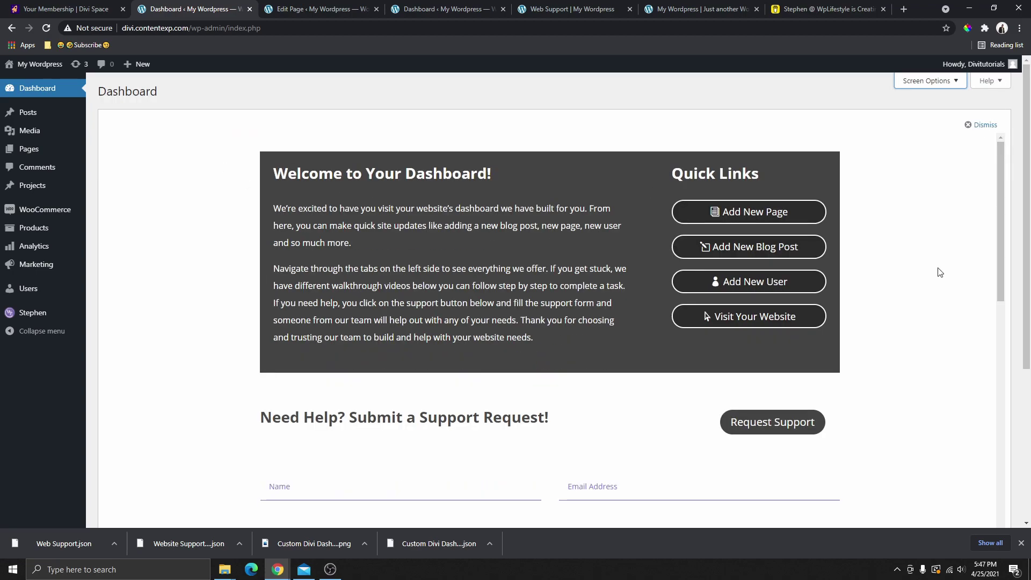
scroll(863, 460, down, 10)
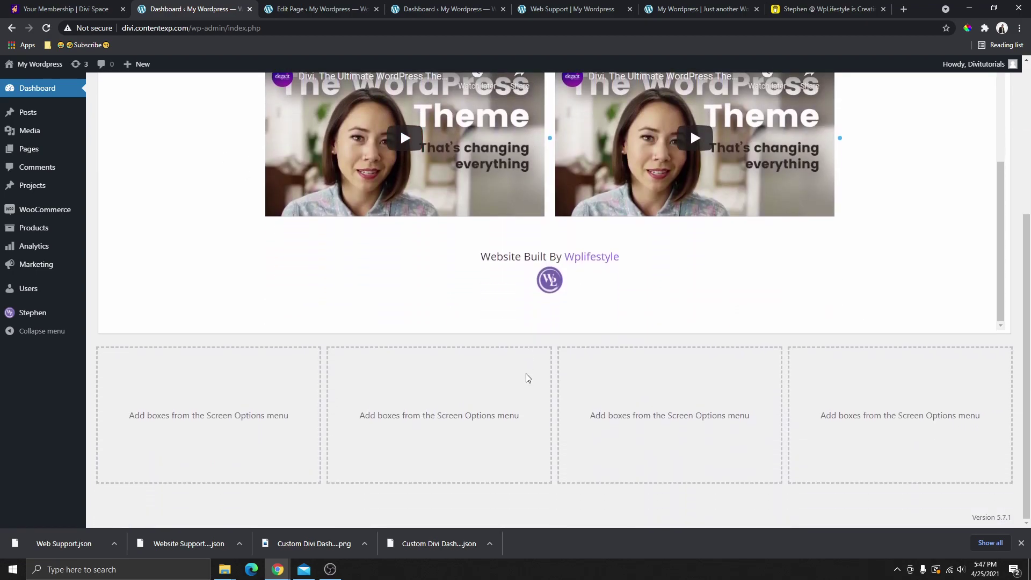
scroll(526, 377, up, 10)
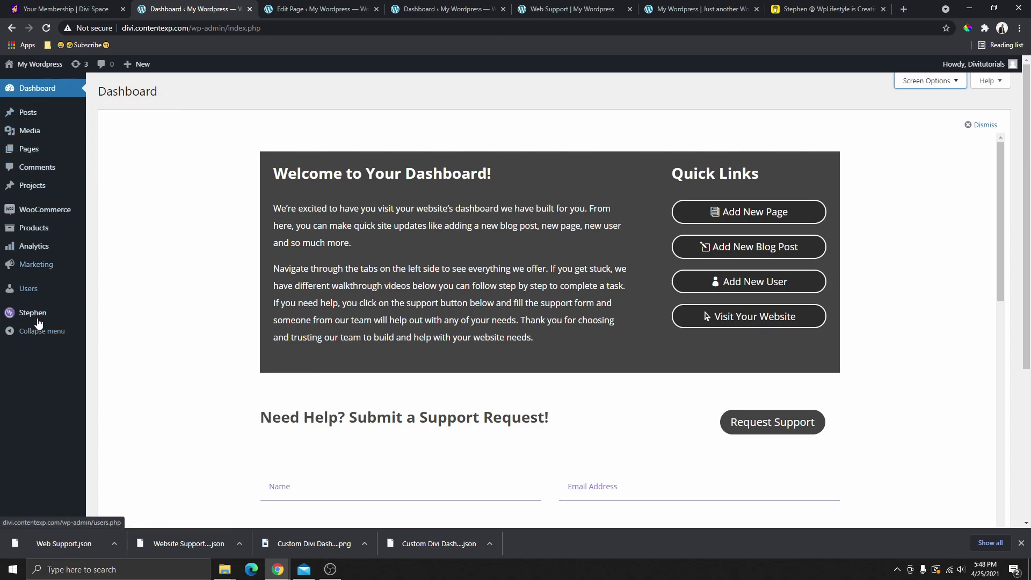
Check the rebranded theme menu and the Ultimate Ghoster notes on the F7 shortcut and the plugin's direct settings URL
mouse_move(36, 318)
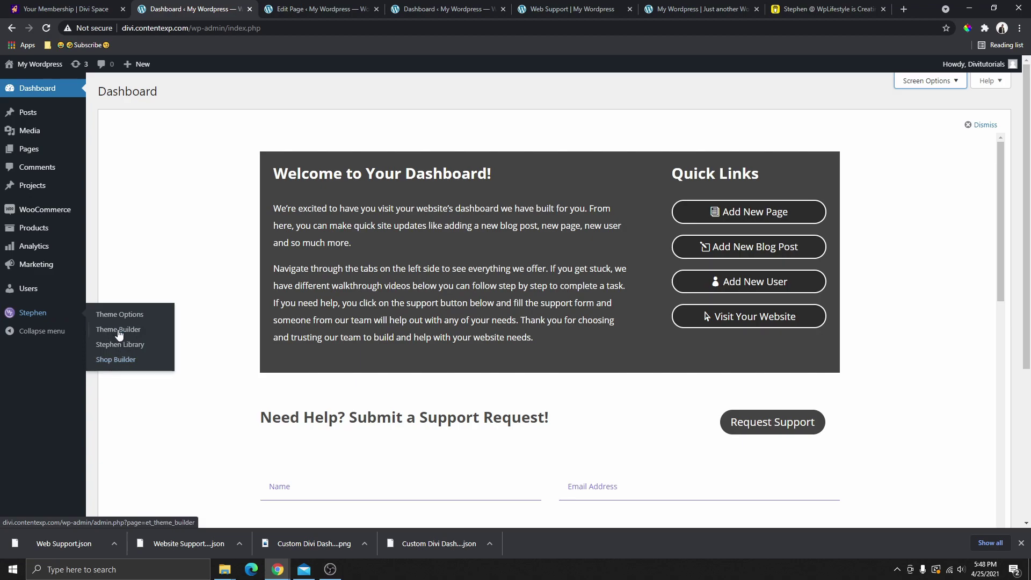
click(111, 316)
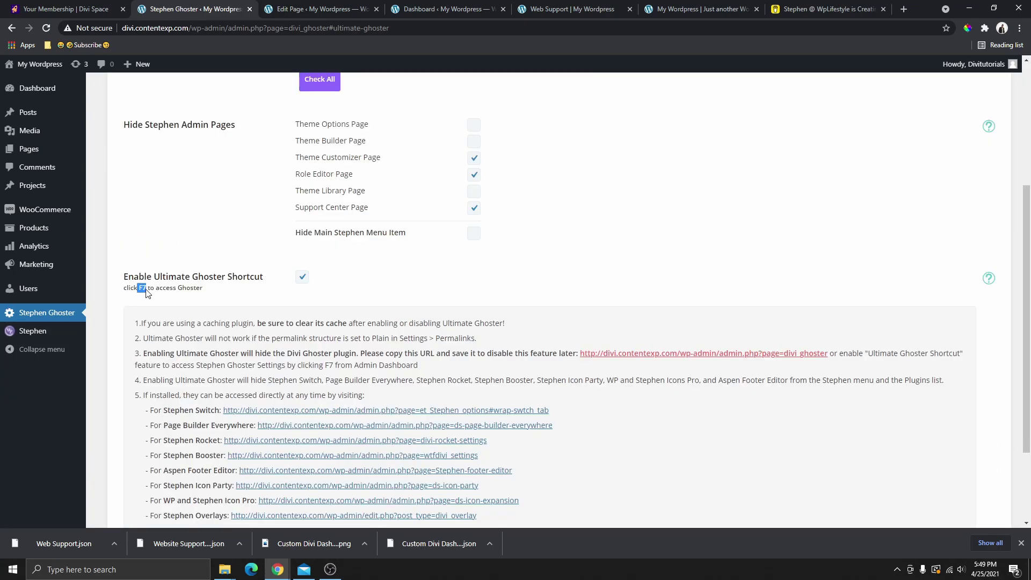
drag(147, 293, 210, 296)
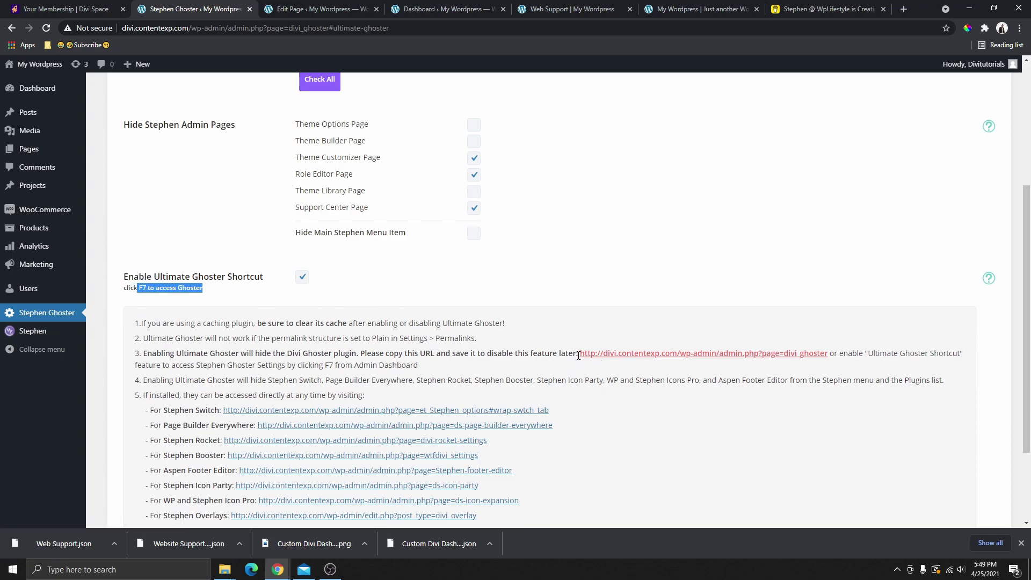
drag(580, 354, 831, 356)
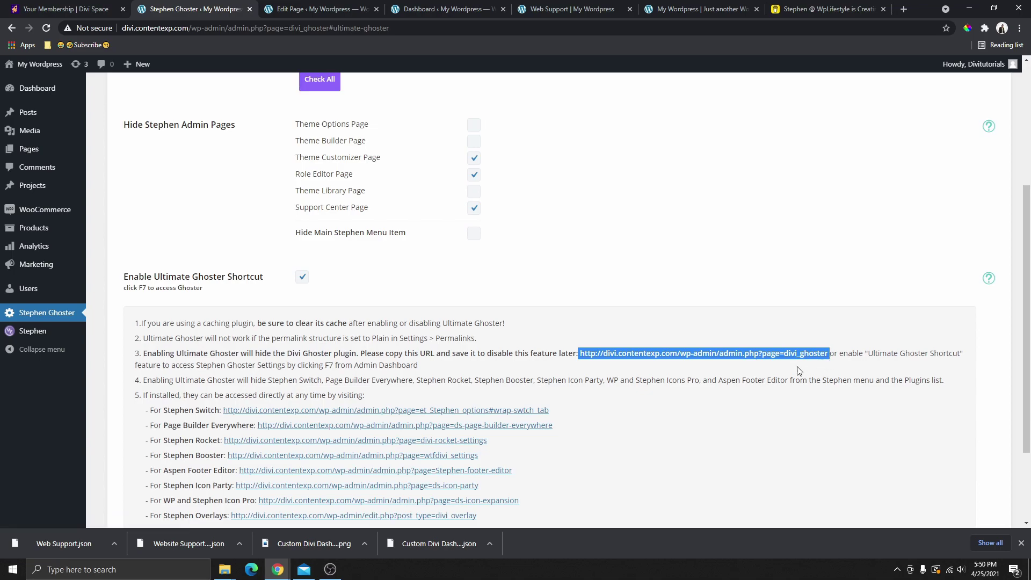